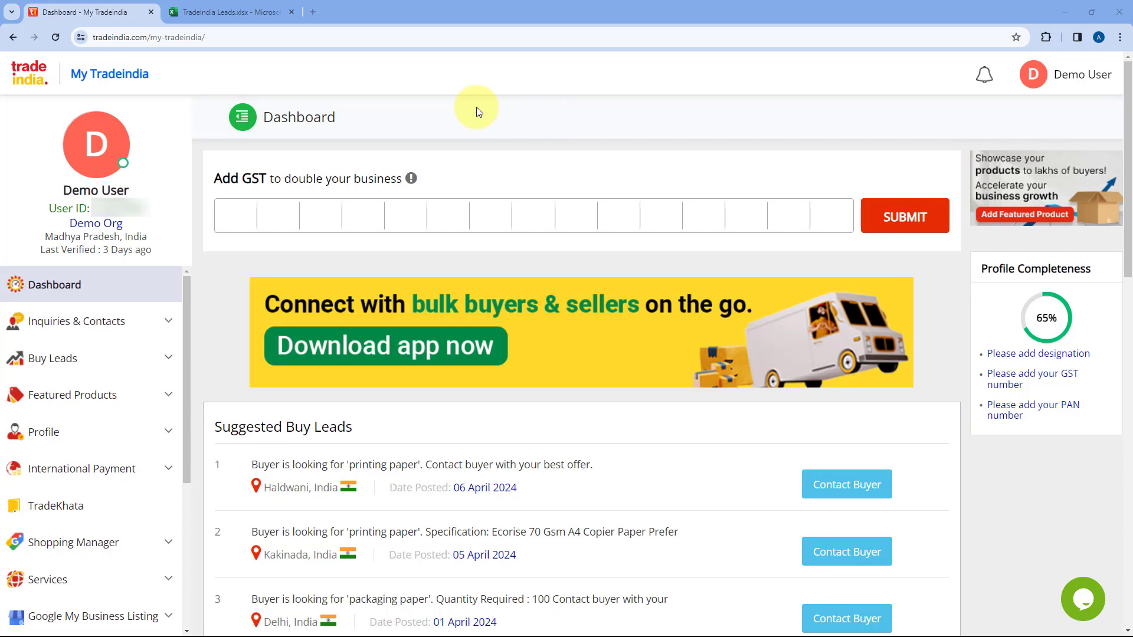
# Look over the TradeIndia dashboard and the column headers in the TradeIndia Leads workbook.
pyautogui.click(227, 12)
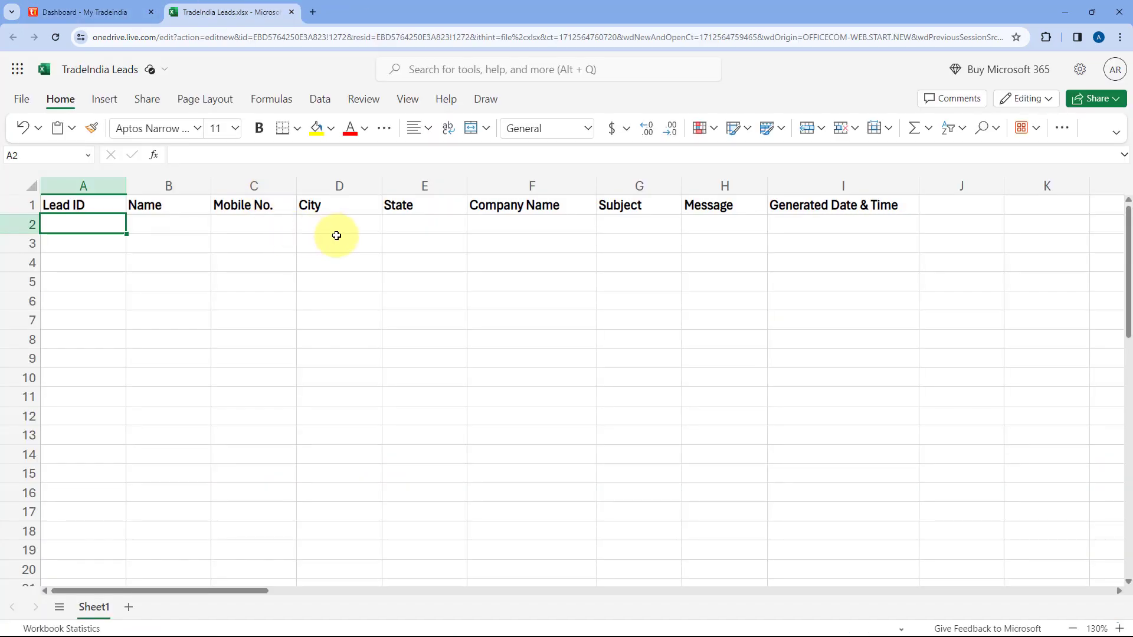
pyautogui.click(89, 12)
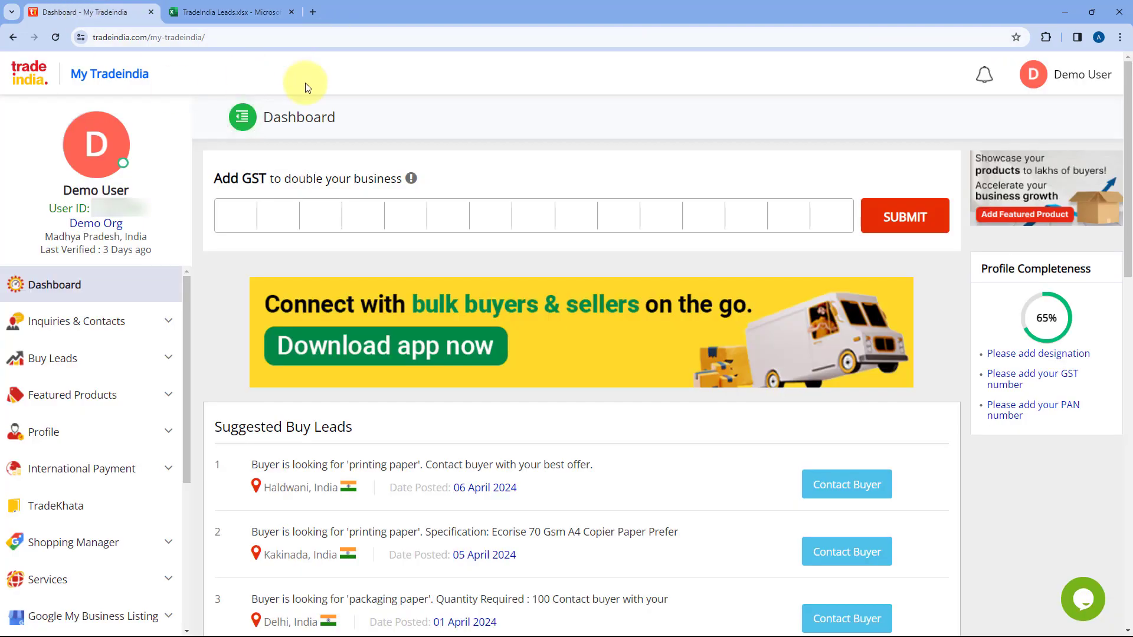
pyautogui.click(239, 12)
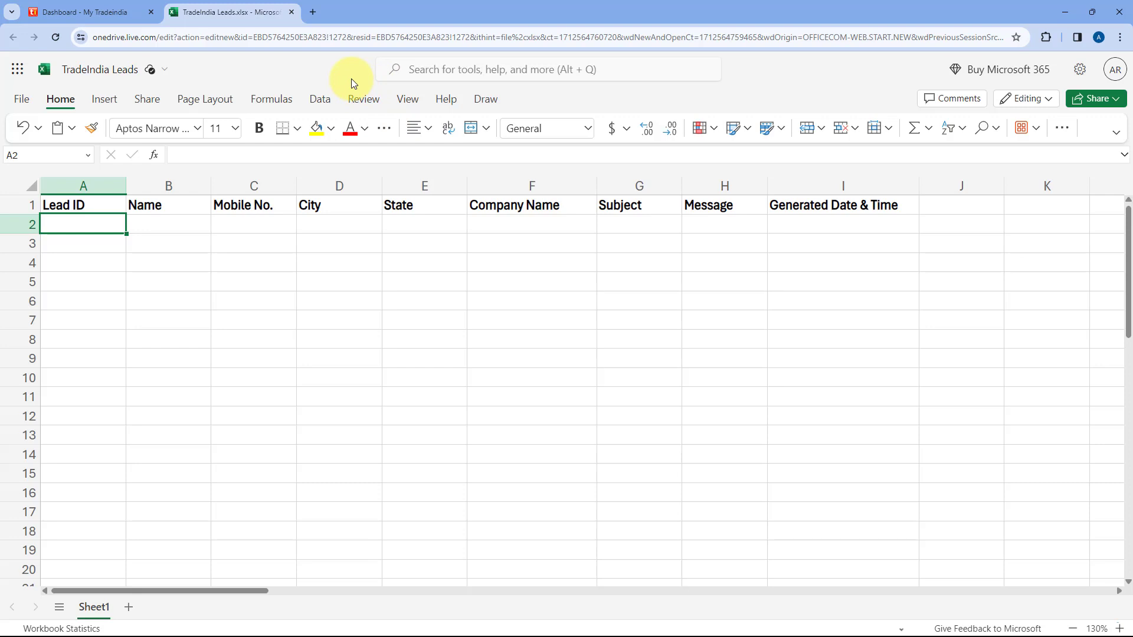
# Sign in from pabbly.com/connect in a new browser tab and open the Pabbly Connect application.
pyautogui.click(315, 13)
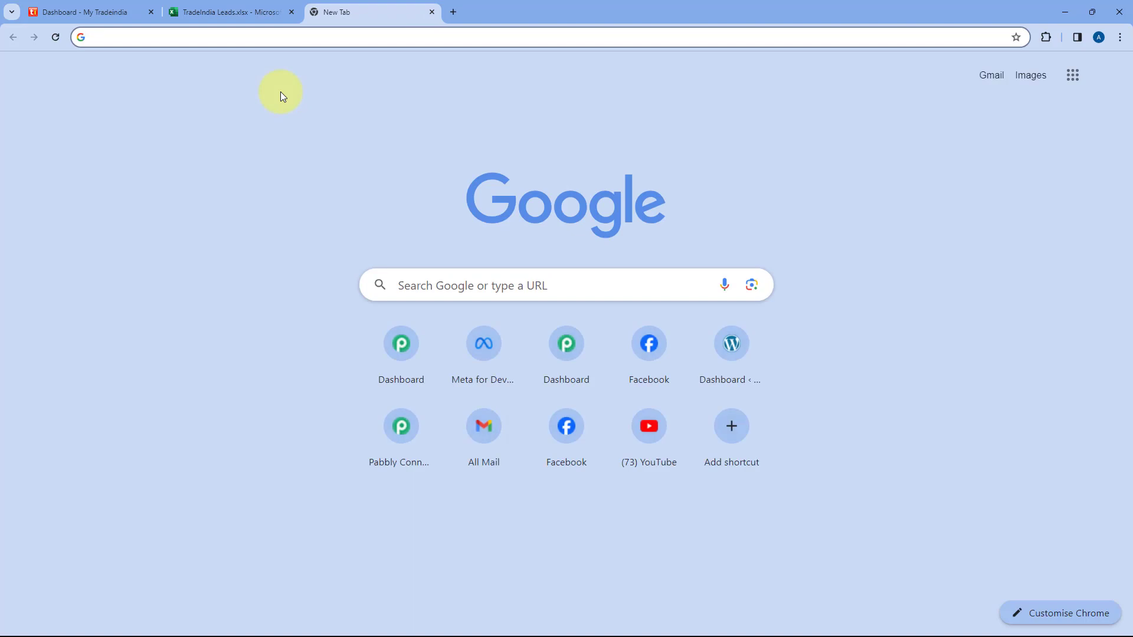
pyautogui.write('pabbly.com')
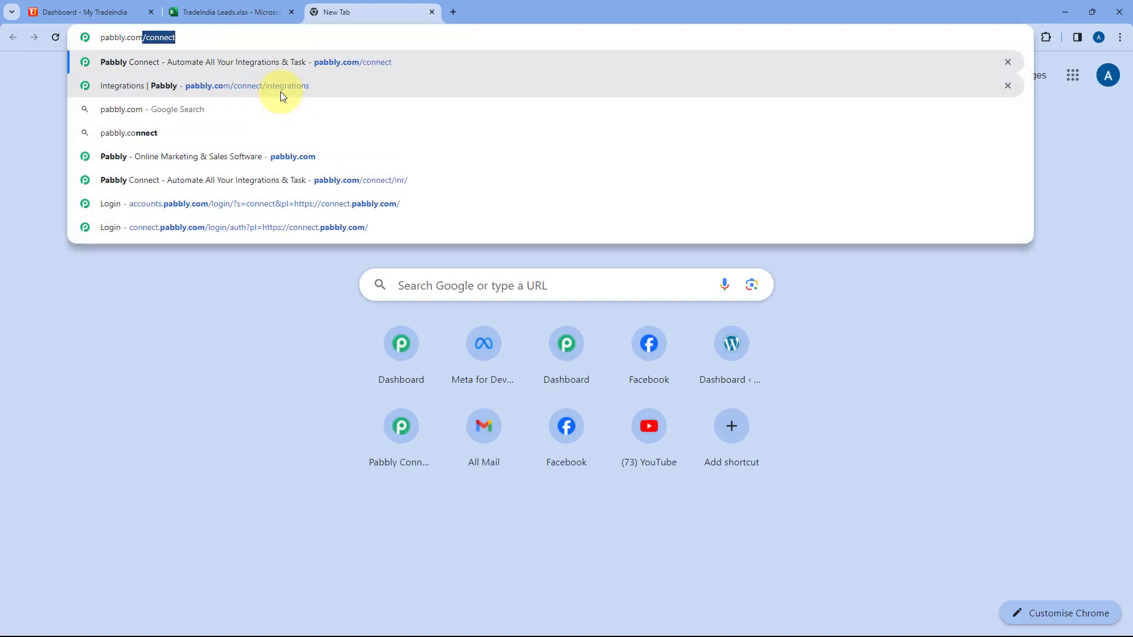
pyautogui.write('/connect')
pyautogui.press('Return')
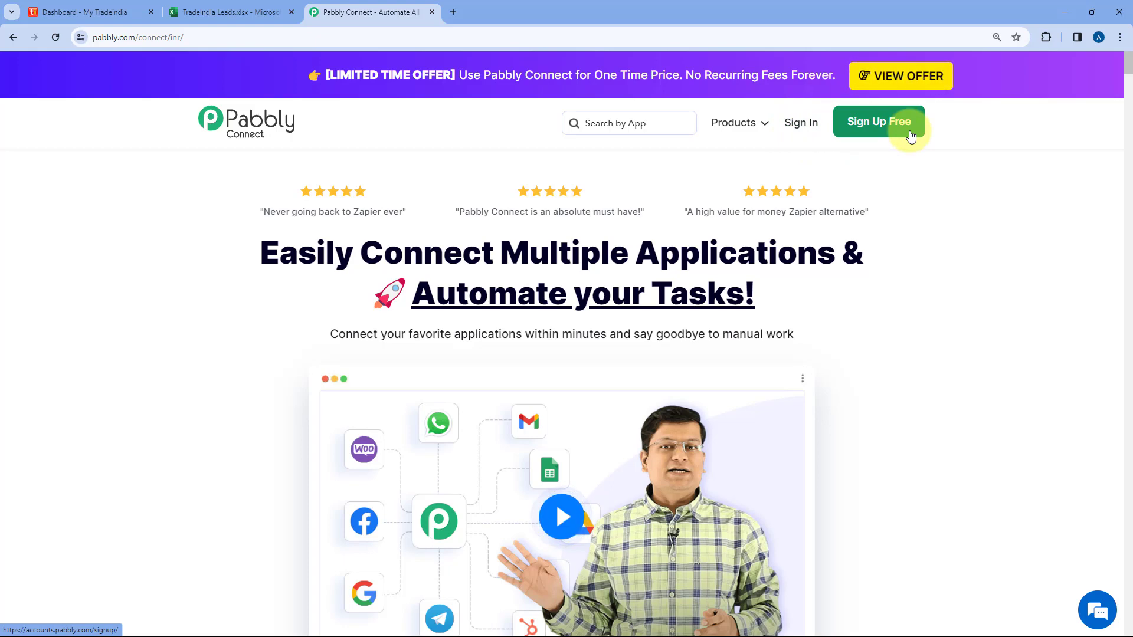
pyautogui.click(801, 124)
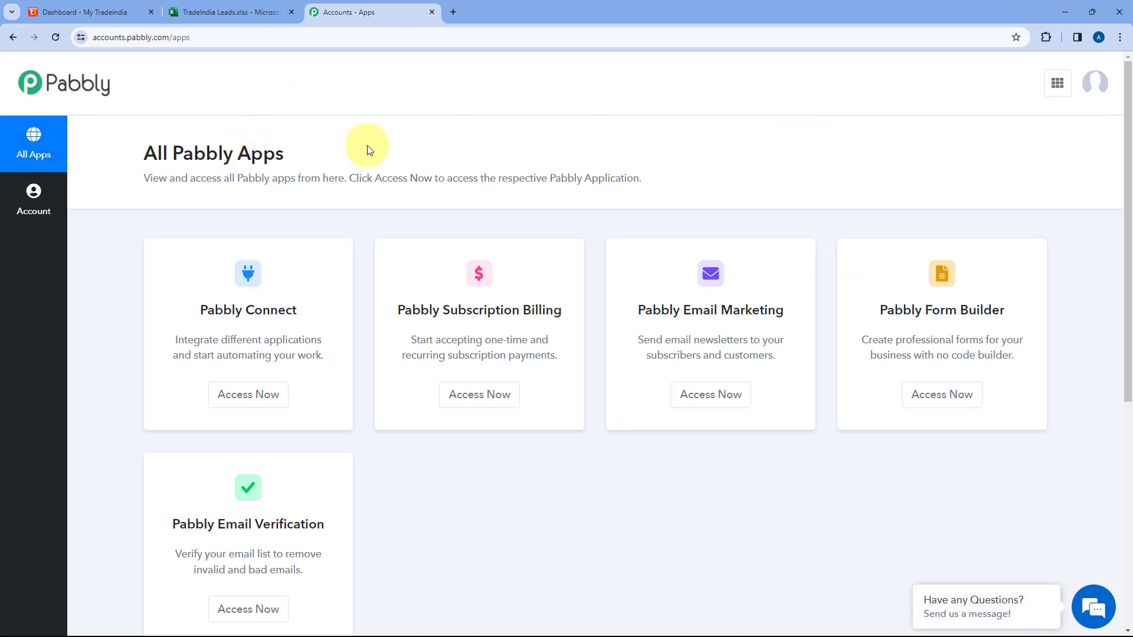
pyautogui.click(243, 403)
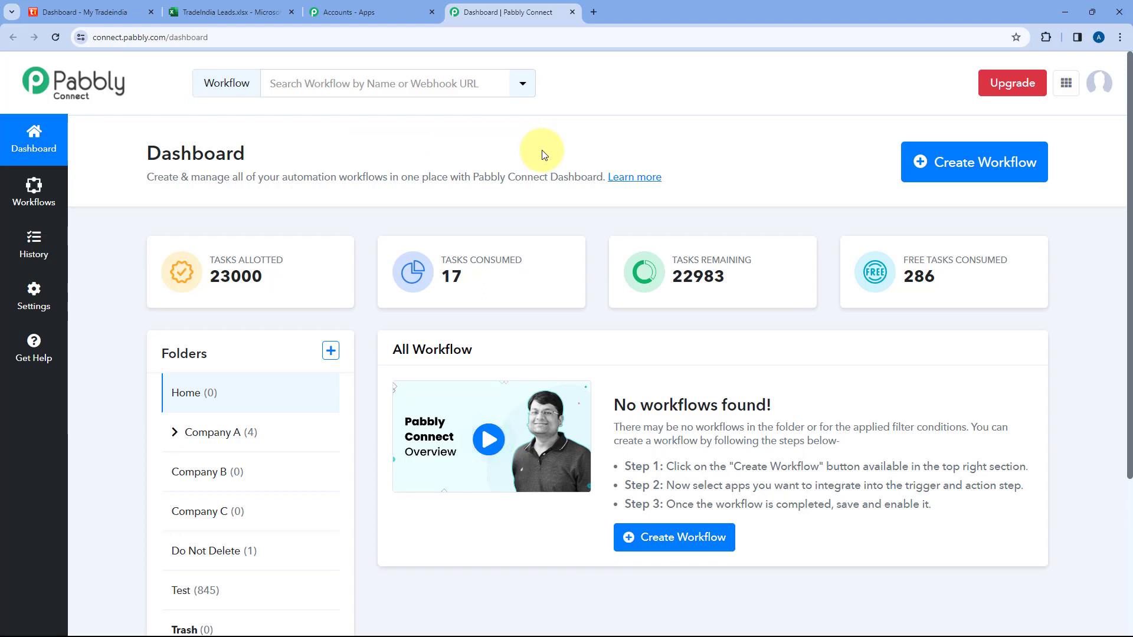
# Create a workflow named "TradeIndia to MS Excel" in the Home folder.
pyautogui.click(931, 168)
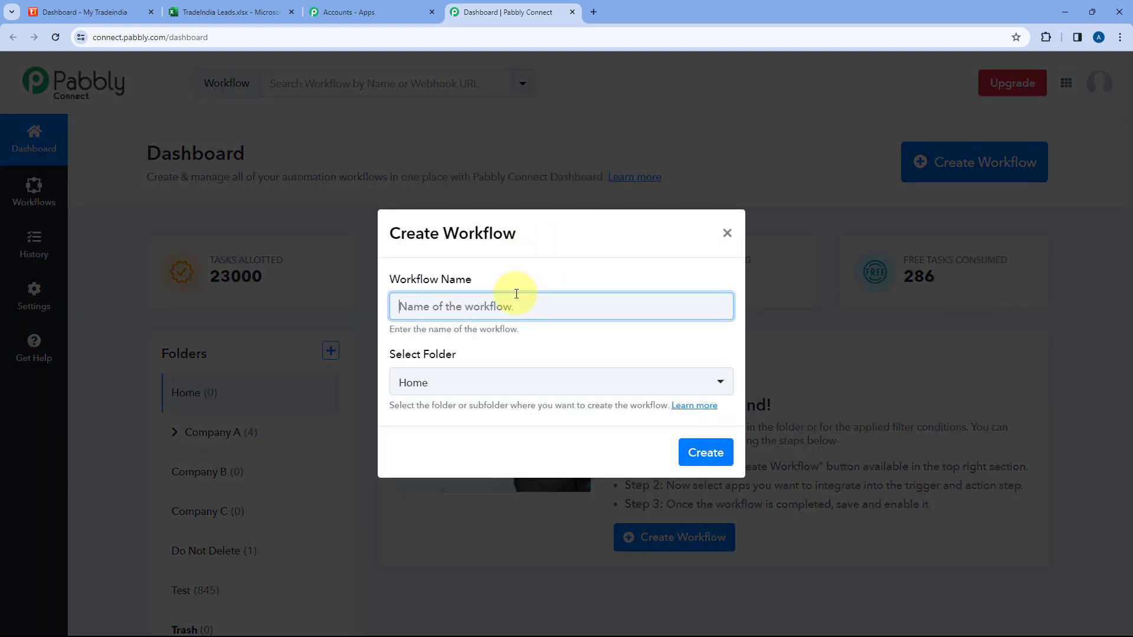
pyautogui.write('T')
pyautogui.write('ra')
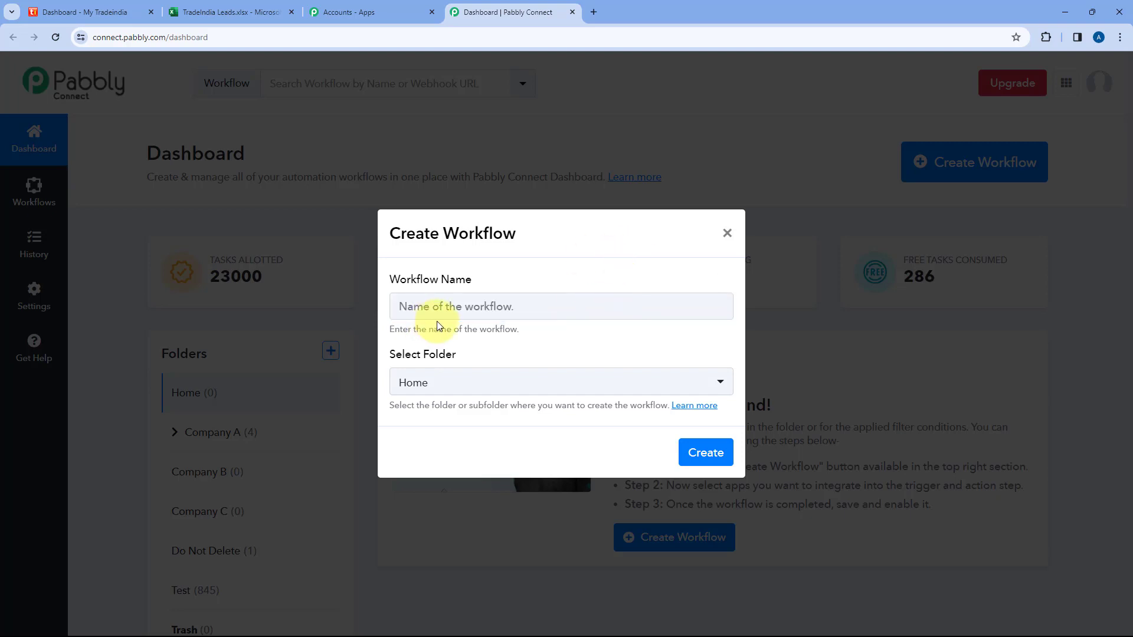
pyautogui.click(450, 307)
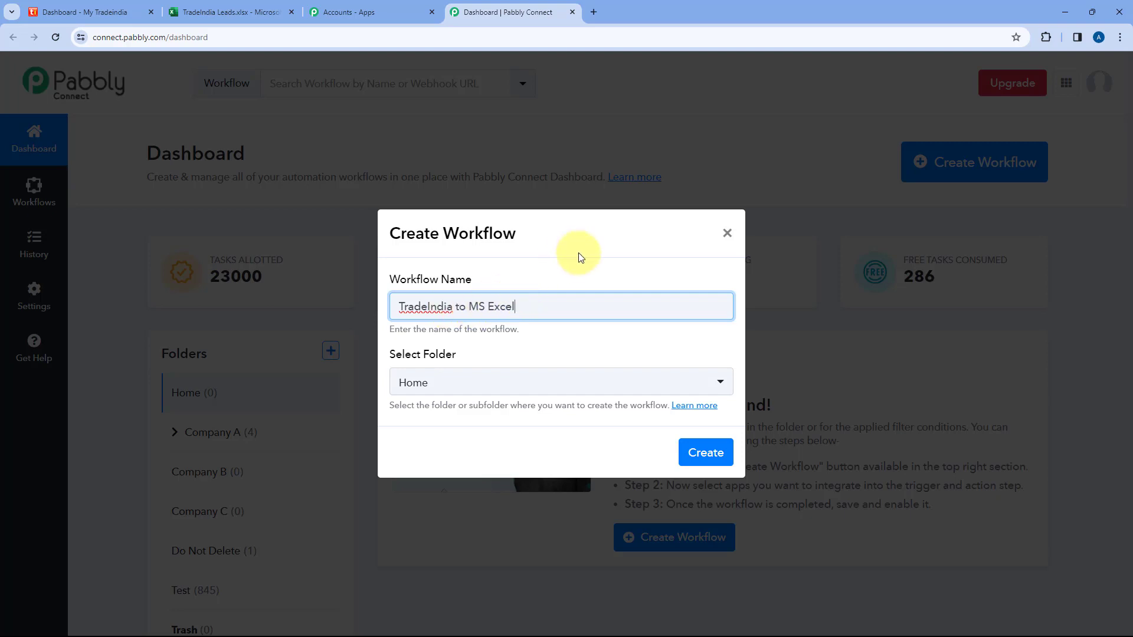
pyautogui.click(551, 389)
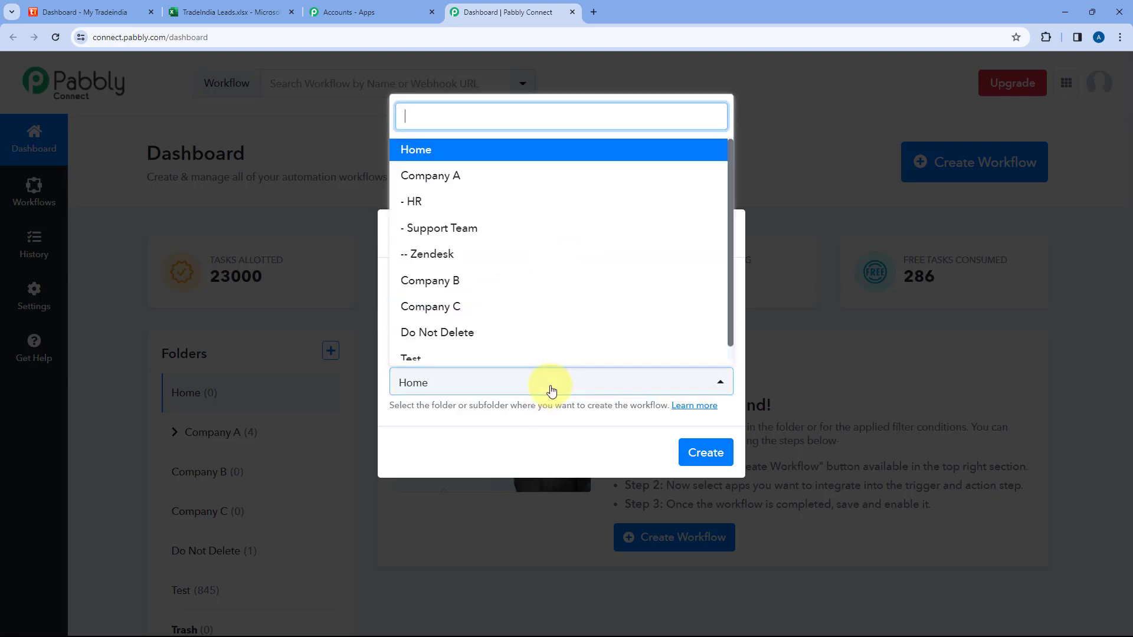
pyautogui.click(480, 159)
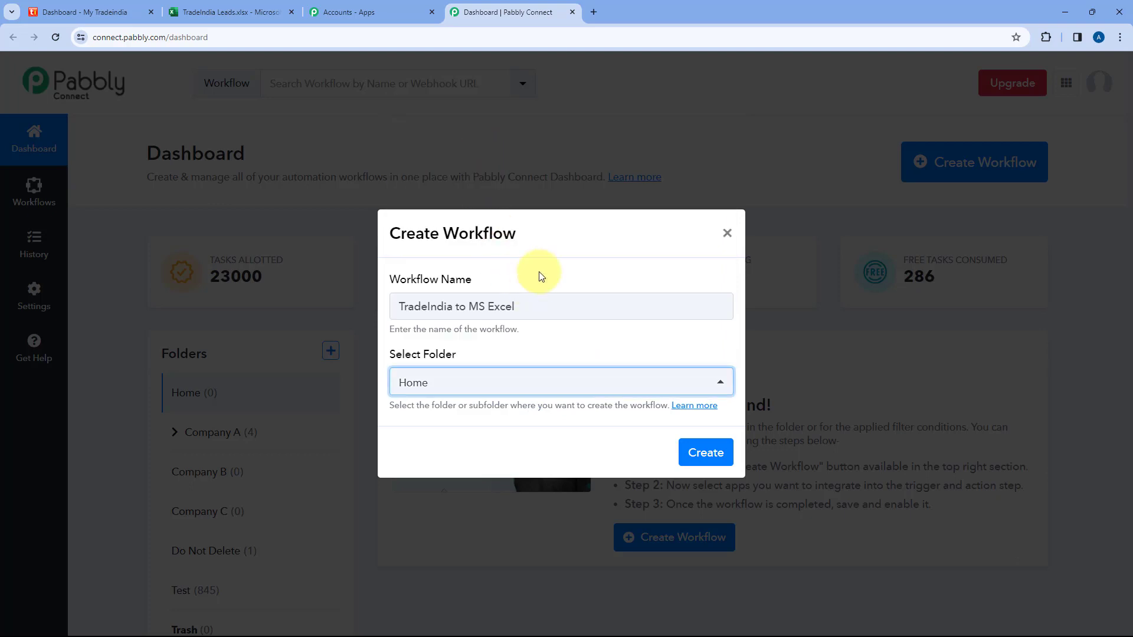
pyautogui.click(697, 446)
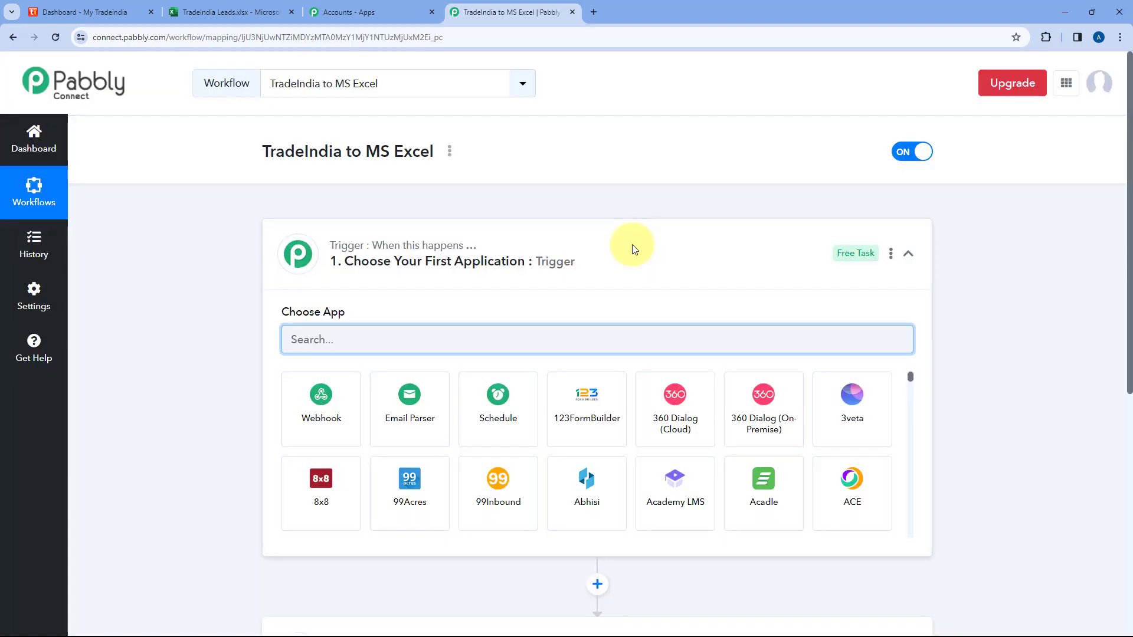
# Review the new workflow's empty trigger and action steps and the trigger's list of available apps.
pyautogui.click(632, 244)
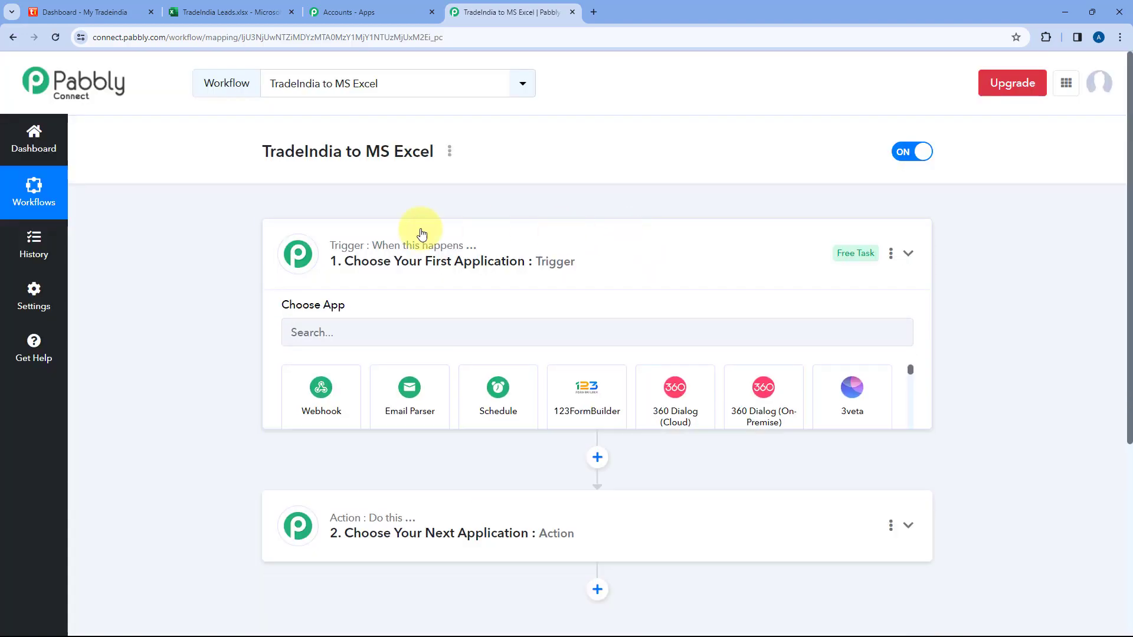
pyautogui.scroll(-1, 238, 254)
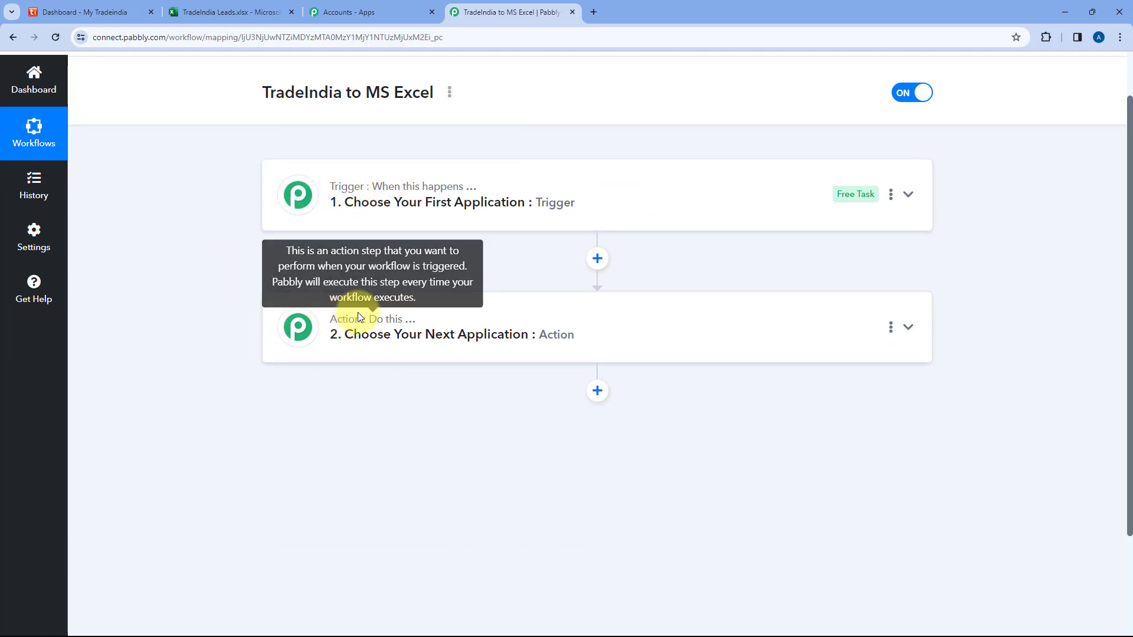
pyautogui.moveTo(346, 200)
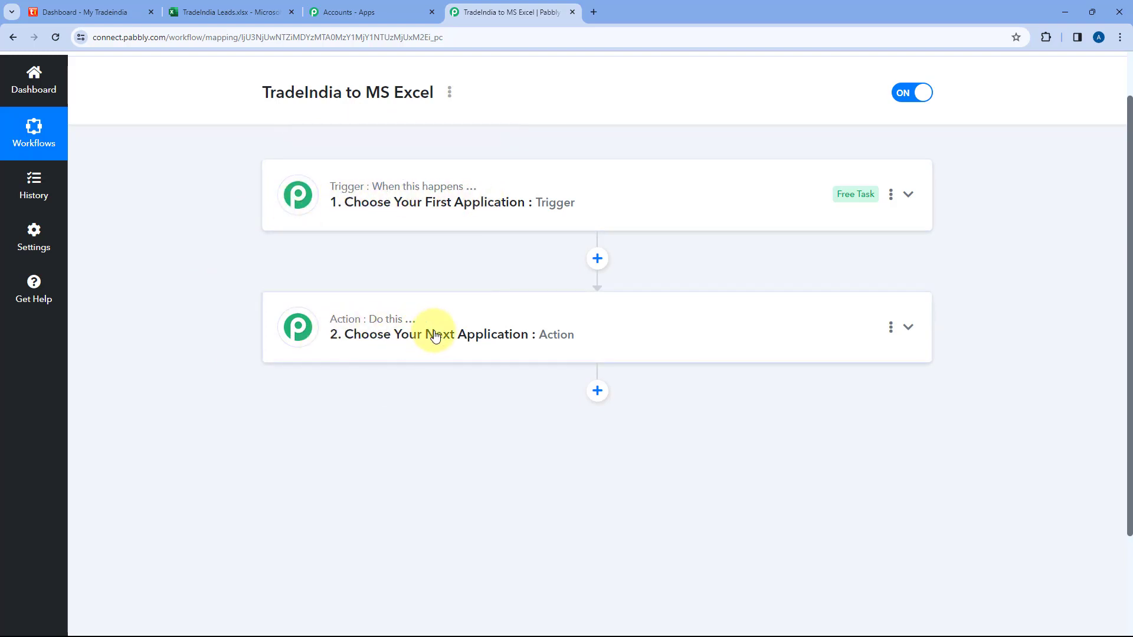
pyautogui.click(596, 193)
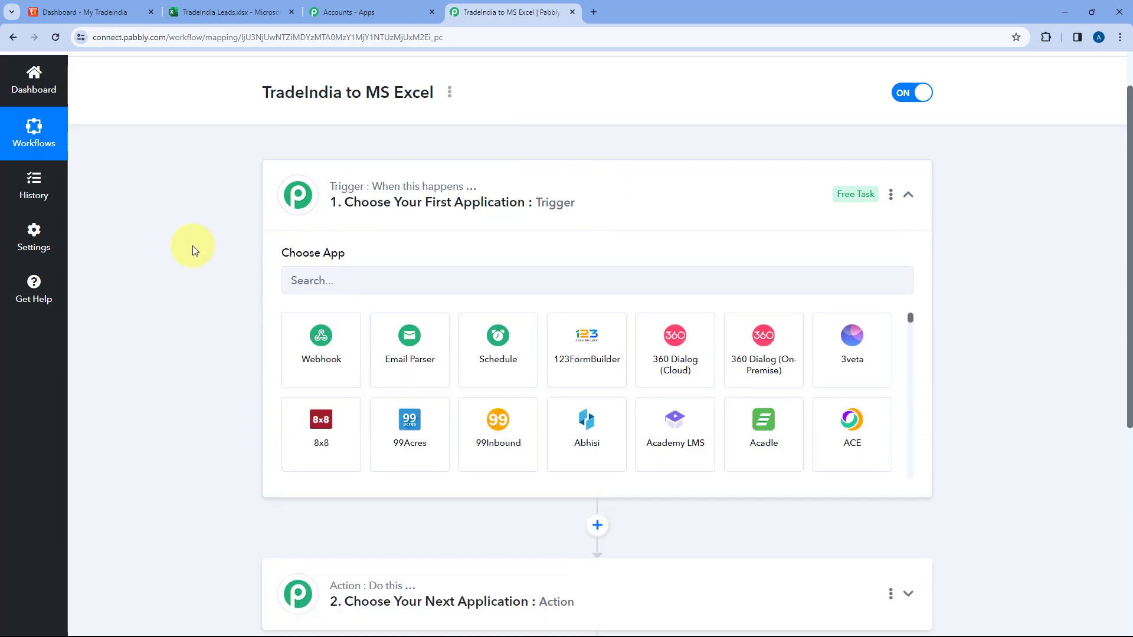
pyautogui.scroll(1, 194, 247)
pyautogui.scroll(-2, 193, 245)
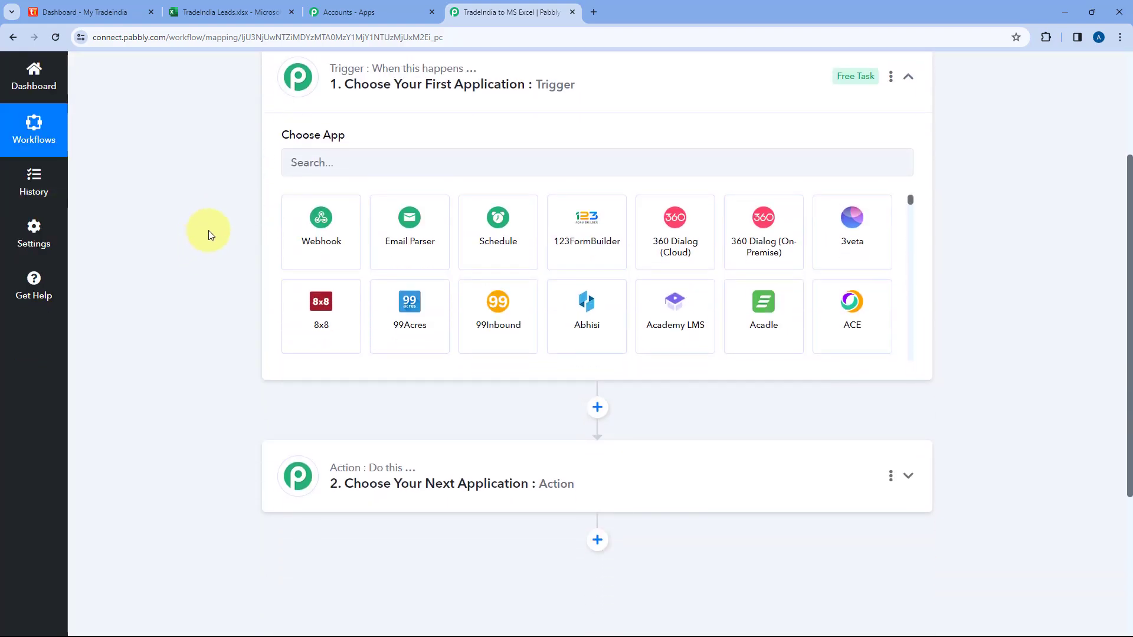
# Review the TradeIndia dashboard as the lead source and the TradeIndia Leads workbook as the destination for the workflow.
pyautogui.click(127, 11)
pyautogui.click(466, 11)
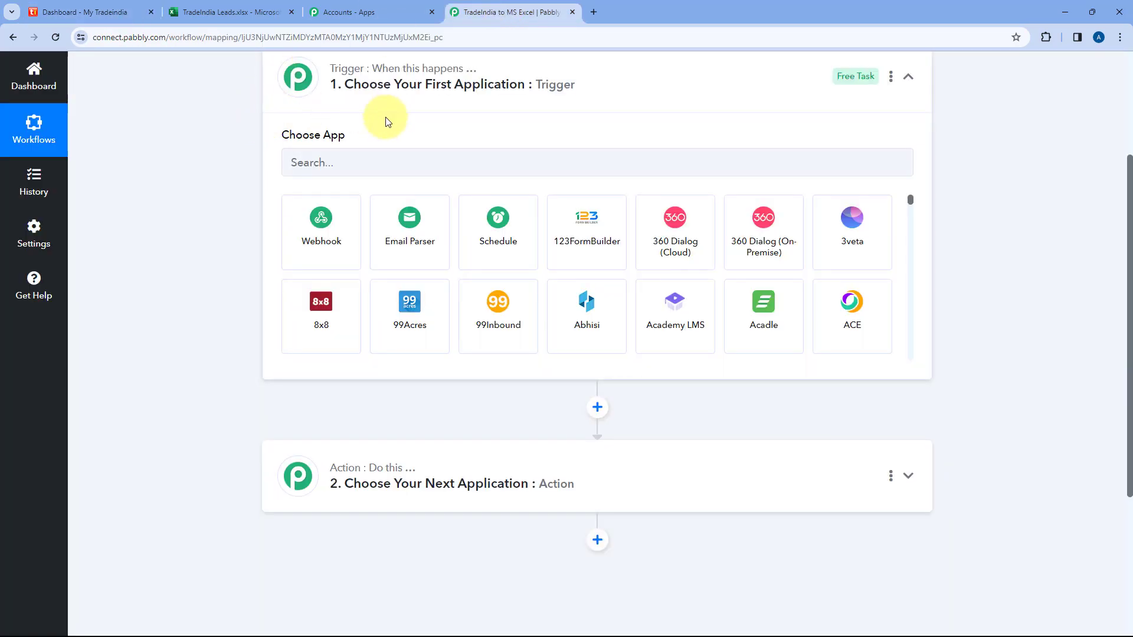
pyautogui.click(131, 5)
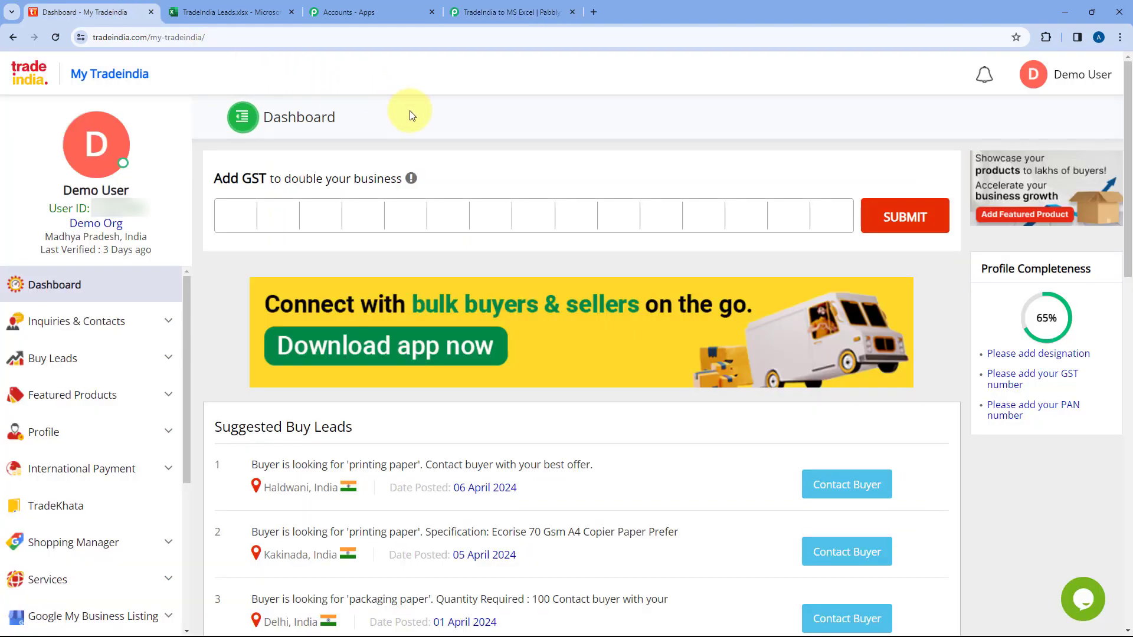
pyautogui.click(470, 10)
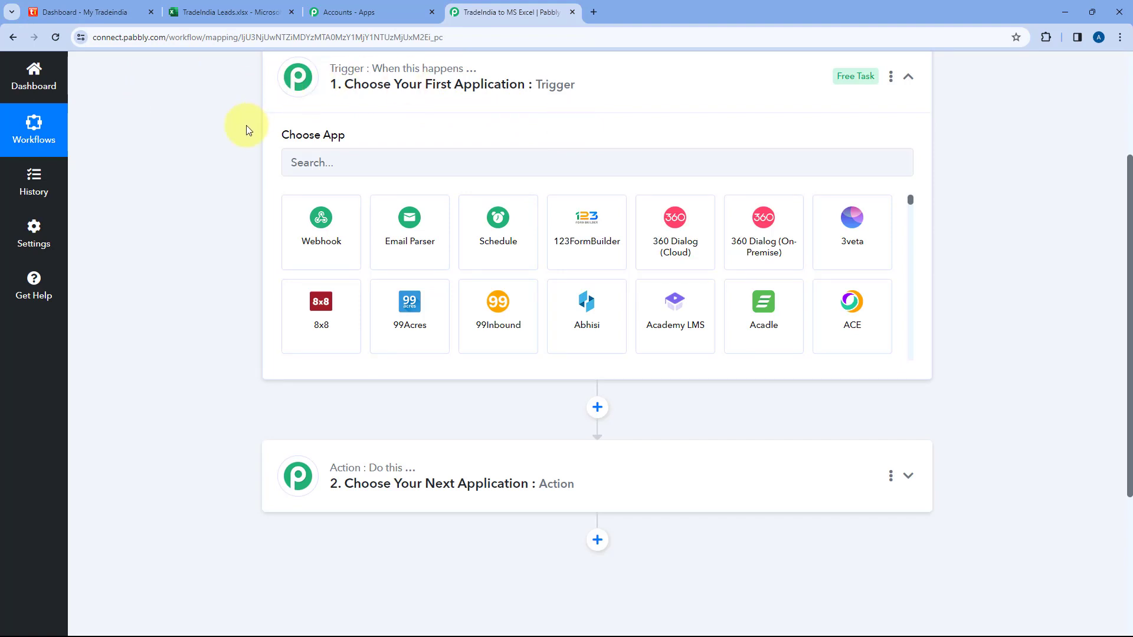
pyautogui.scroll(-1, 417, 144)
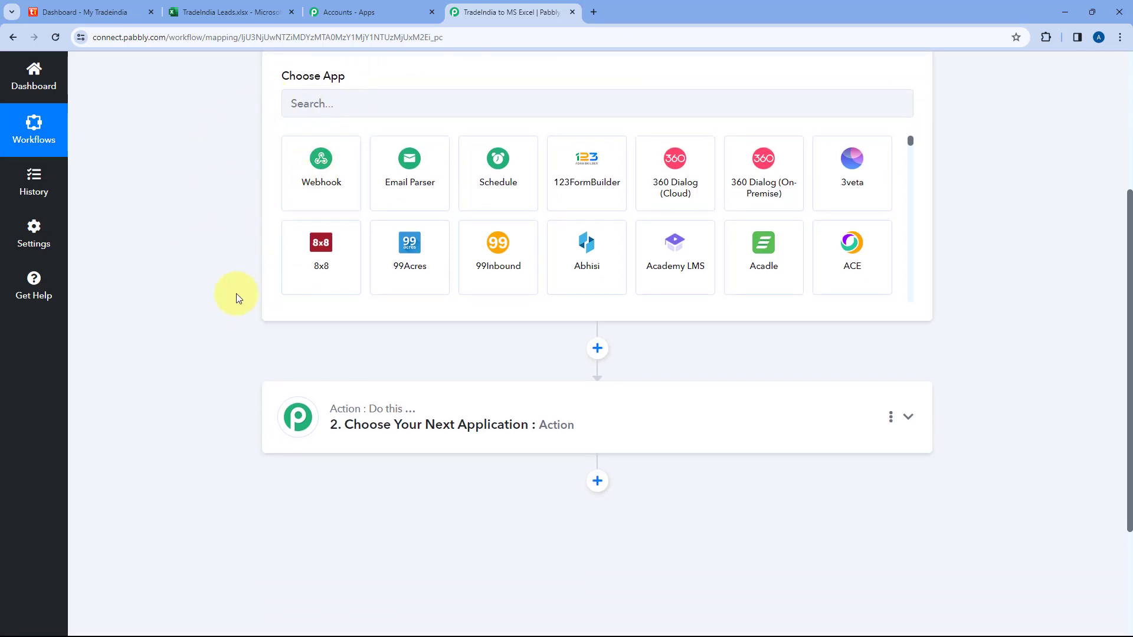
pyautogui.click(269, 12)
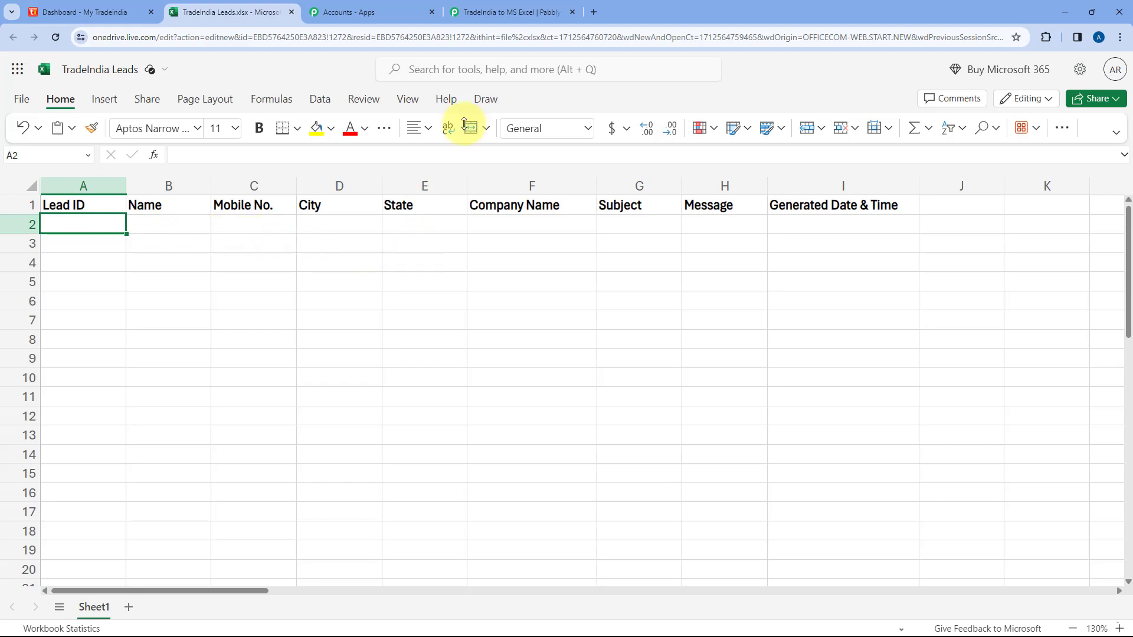
pyautogui.click(470, 11)
# Set the workflow's trigger app to TradeIndia with Capture Leads as the trigger event.
pyautogui.scroll(1, 435, 172)
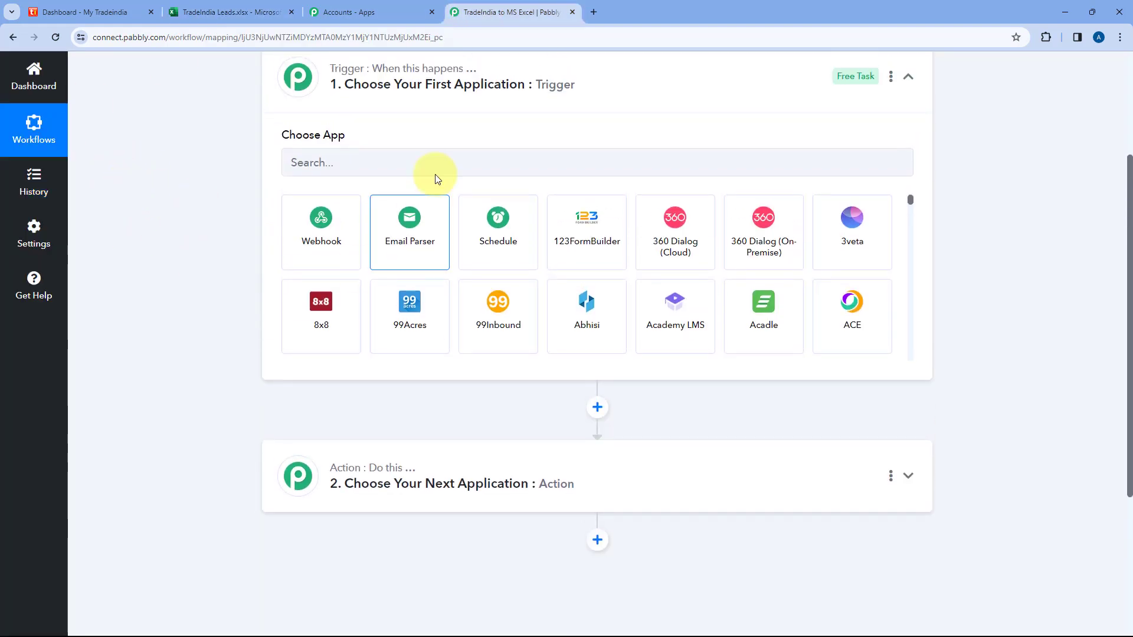
pyautogui.click(340, 158)
pyautogui.write('Trade')
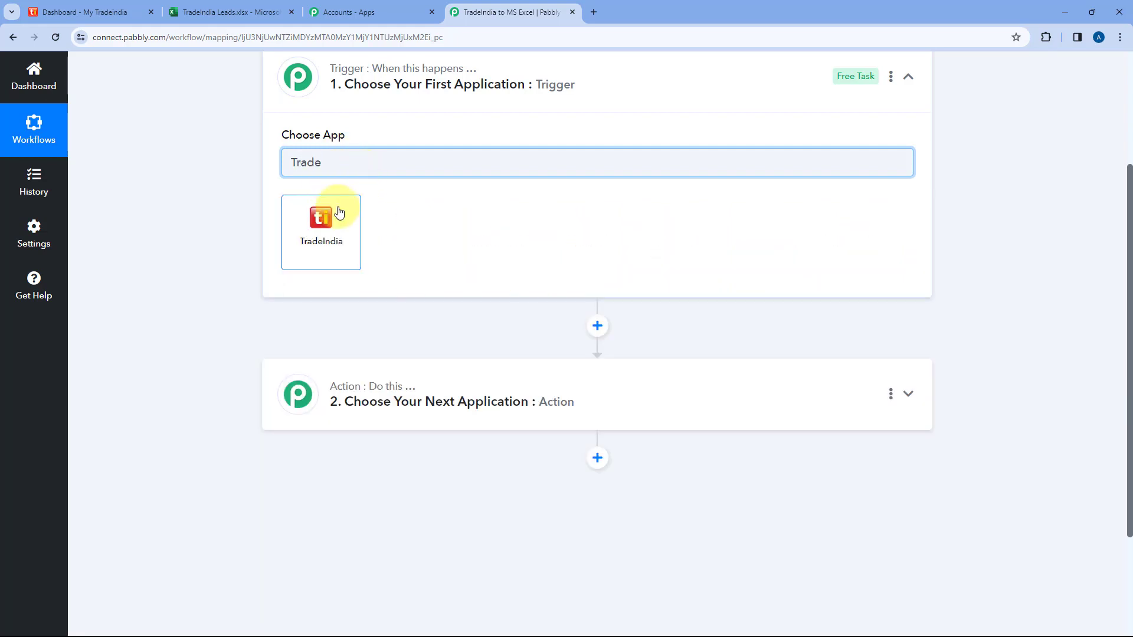
pyautogui.click(340, 213)
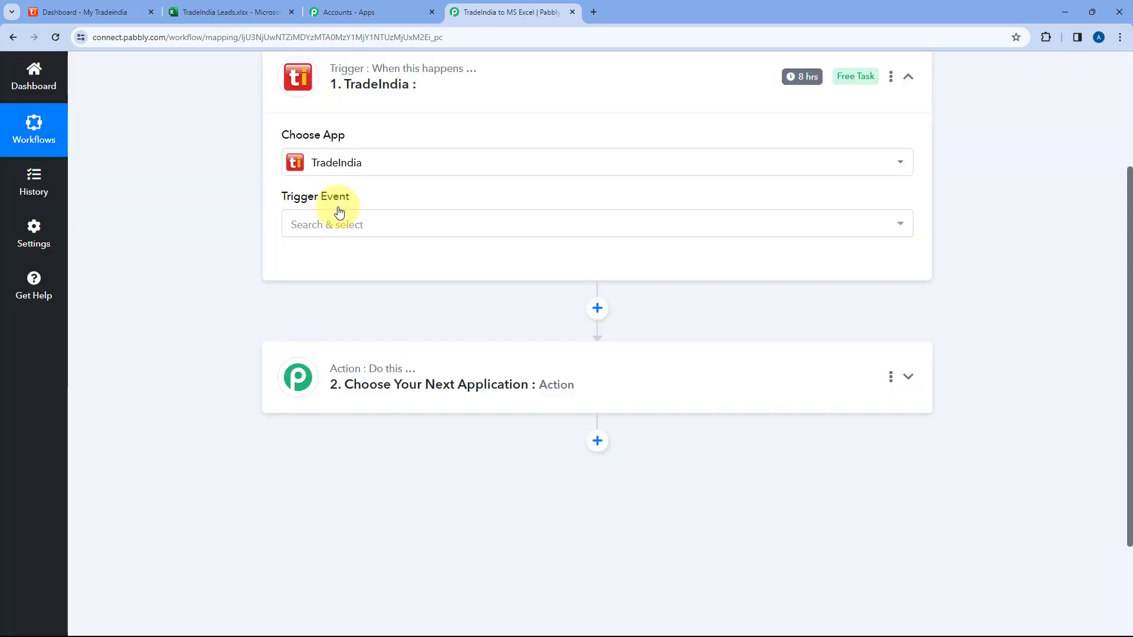
pyautogui.click(360, 225)
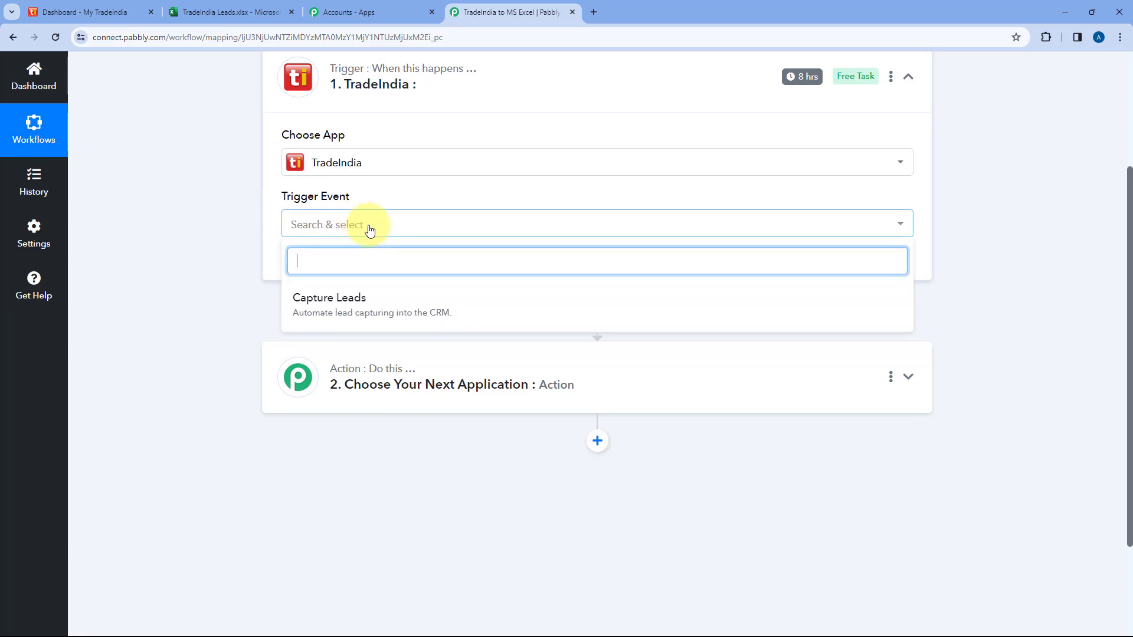
pyautogui.click(380, 302)
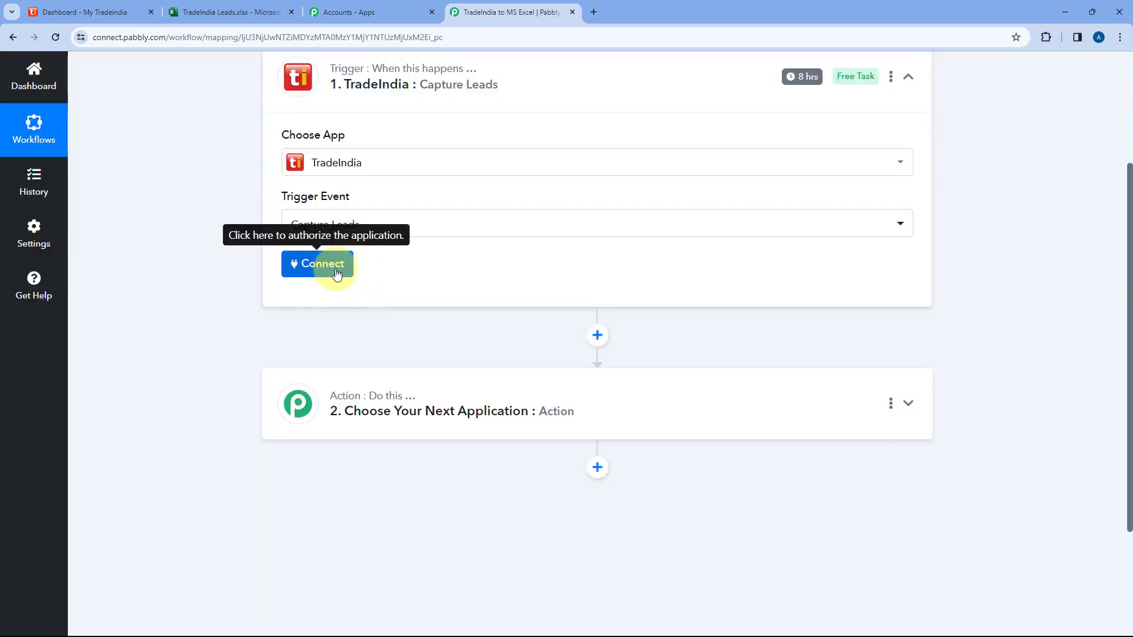
# Start adding a new TradeIndia connection for the trigger and read the instructions for obtaining its API details.
pyautogui.click(336, 267)
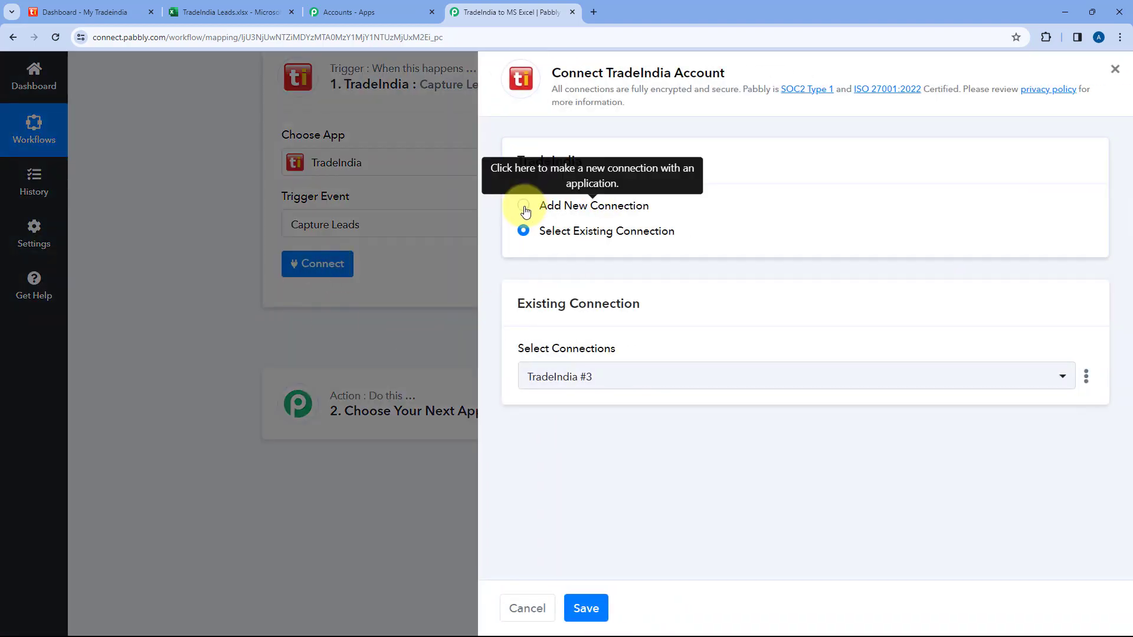
pyautogui.click(525, 206)
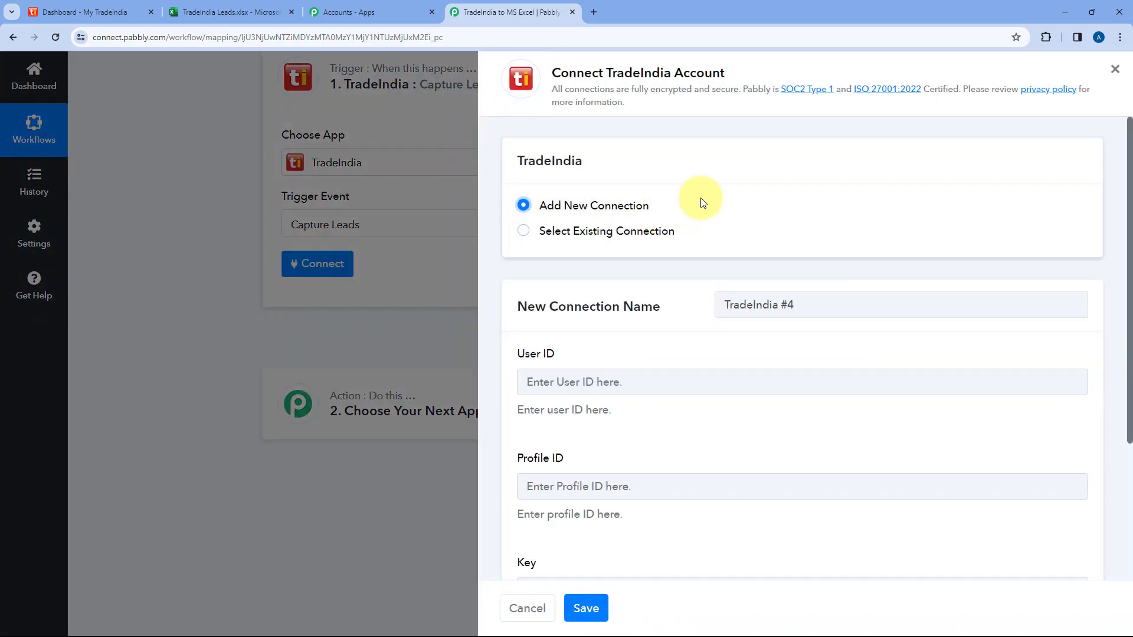
pyautogui.scroll(-1, 700, 197)
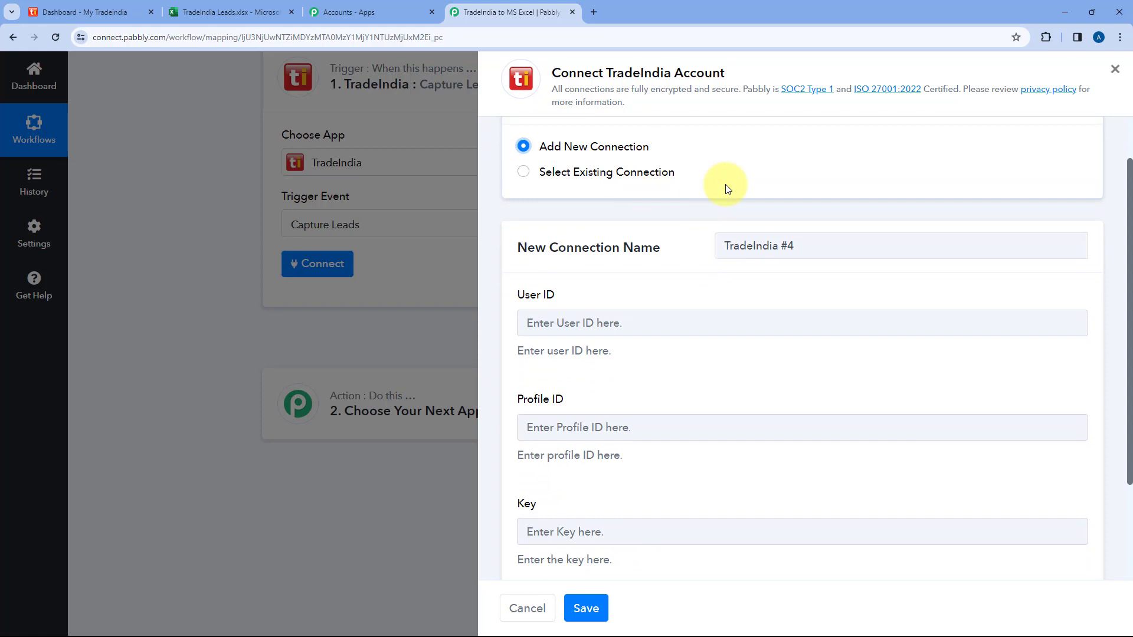
pyautogui.scroll(-1, 726, 185)
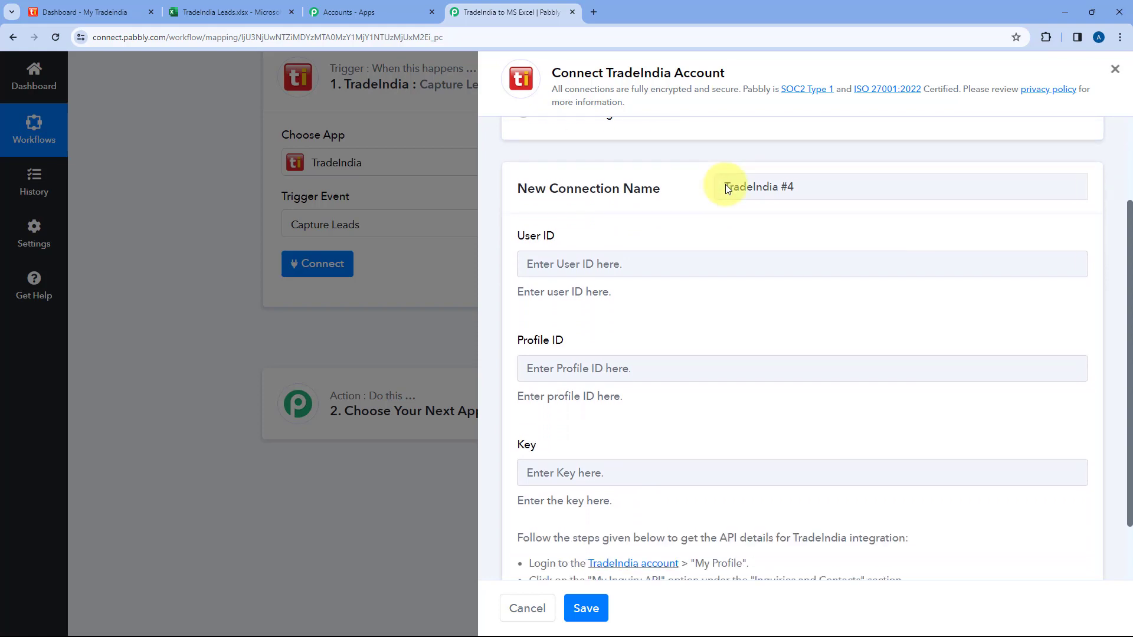
pyautogui.scroll(-1, 725, 185)
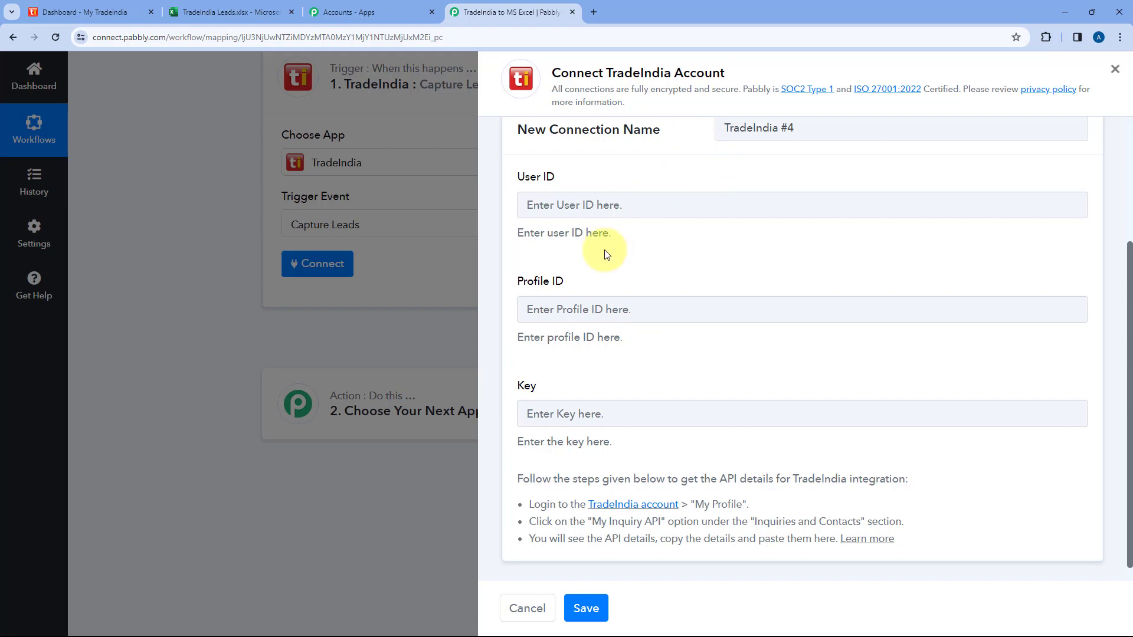
pyautogui.moveTo(515, 469); pyautogui.dragTo(894, 540)
pyautogui.click(899, 505)
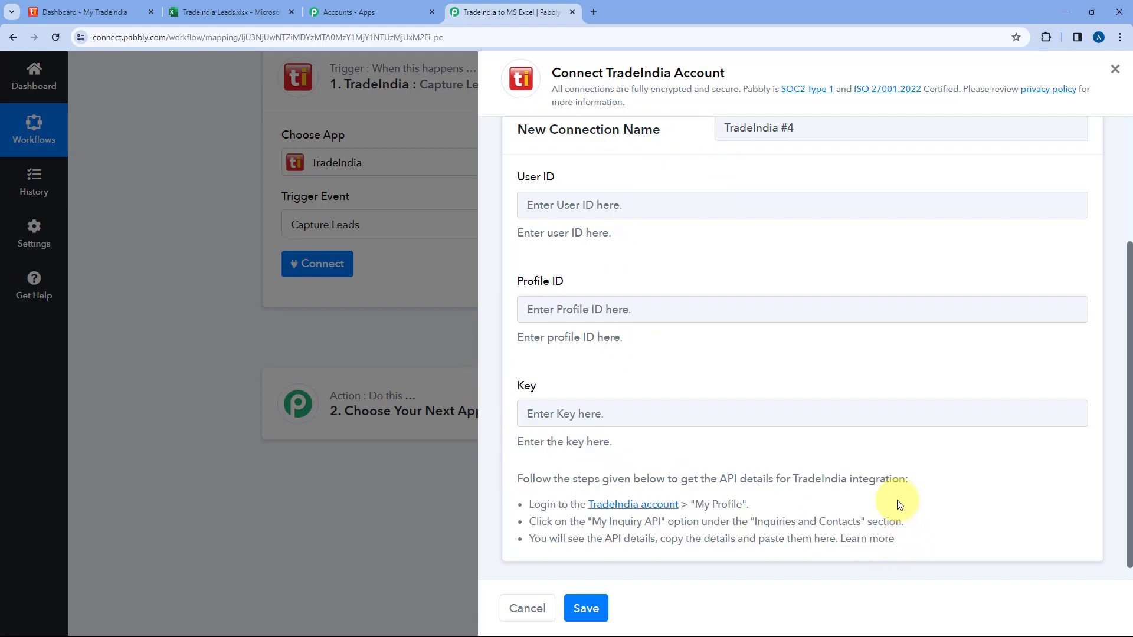
# Switch to the TradeIndia account and open the My Inquiry API details under Inquiries & Contacts.
pyautogui.click(91, 7)
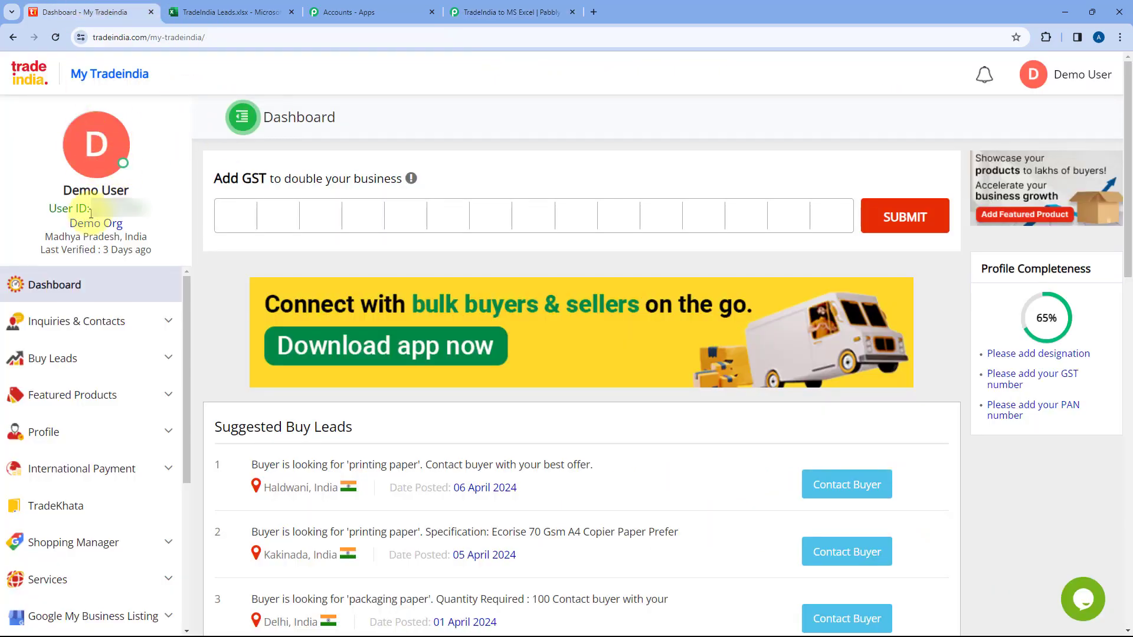
pyautogui.click(173, 321)
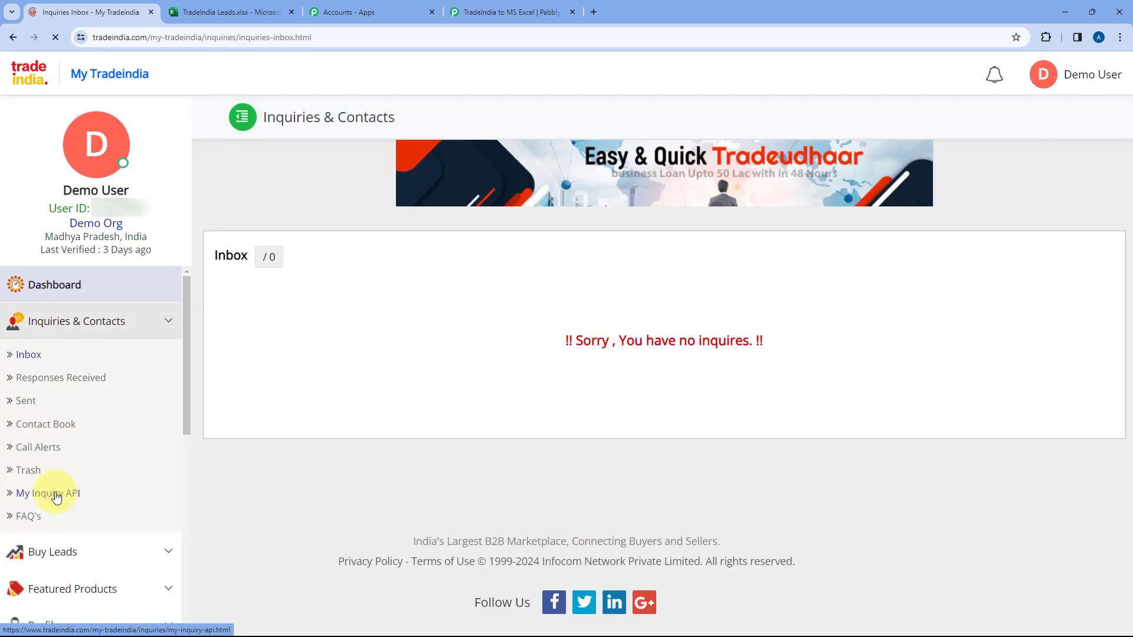
pyautogui.click(56, 494)
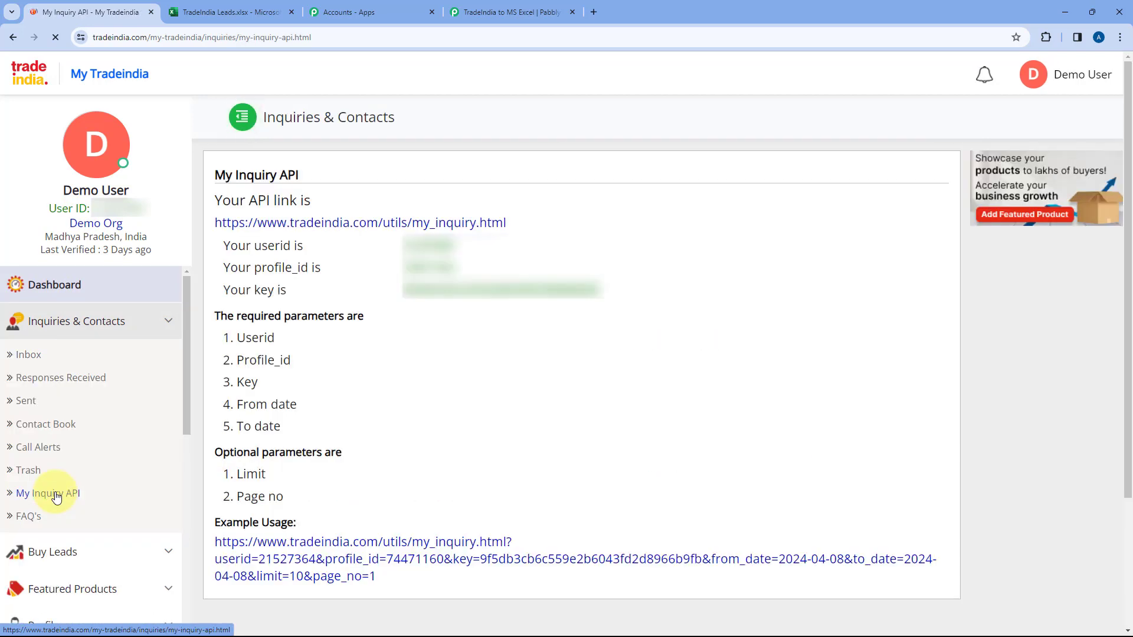
pyautogui.moveTo(254, 245); pyautogui.dragTo(270, 293)
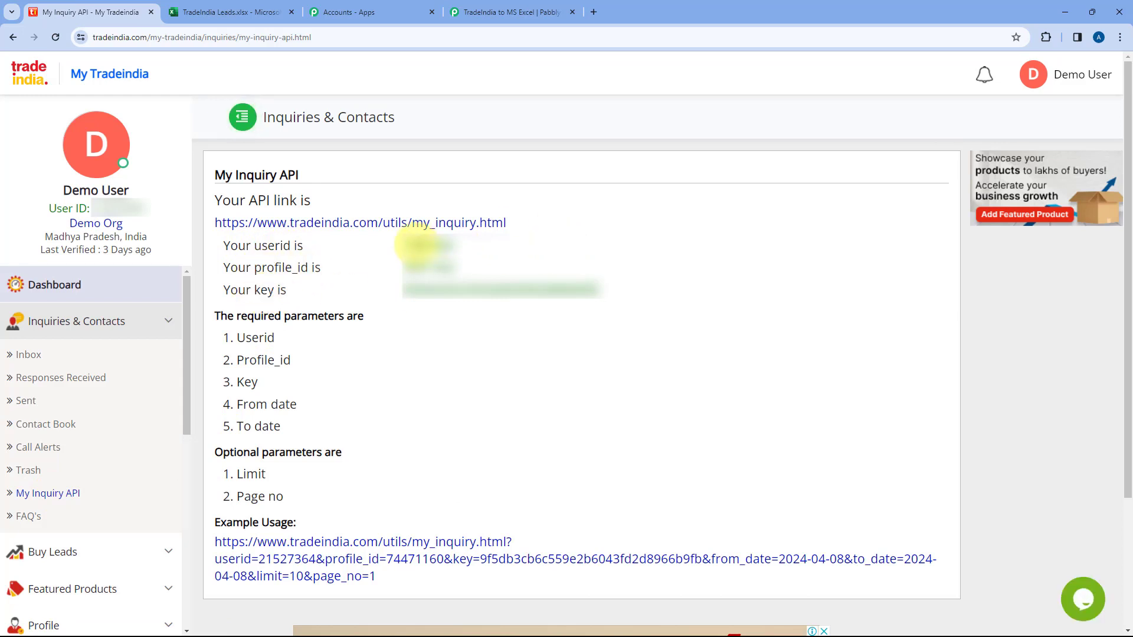
# Copy the user ID and profile ID from the My Inquiry API details into the matching fields of the new Pabbly Connect TradeIndia connection.
pyautogui.doubleClick(413, 244)
pyautogui.click(412, 244)
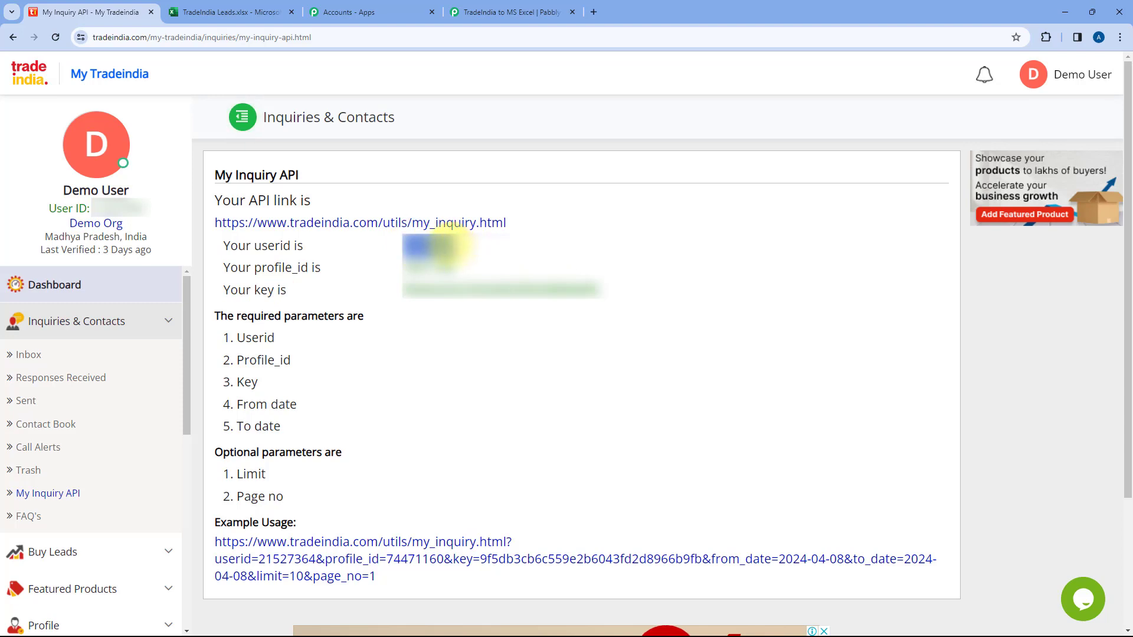
pyautogui.click(496, 12)
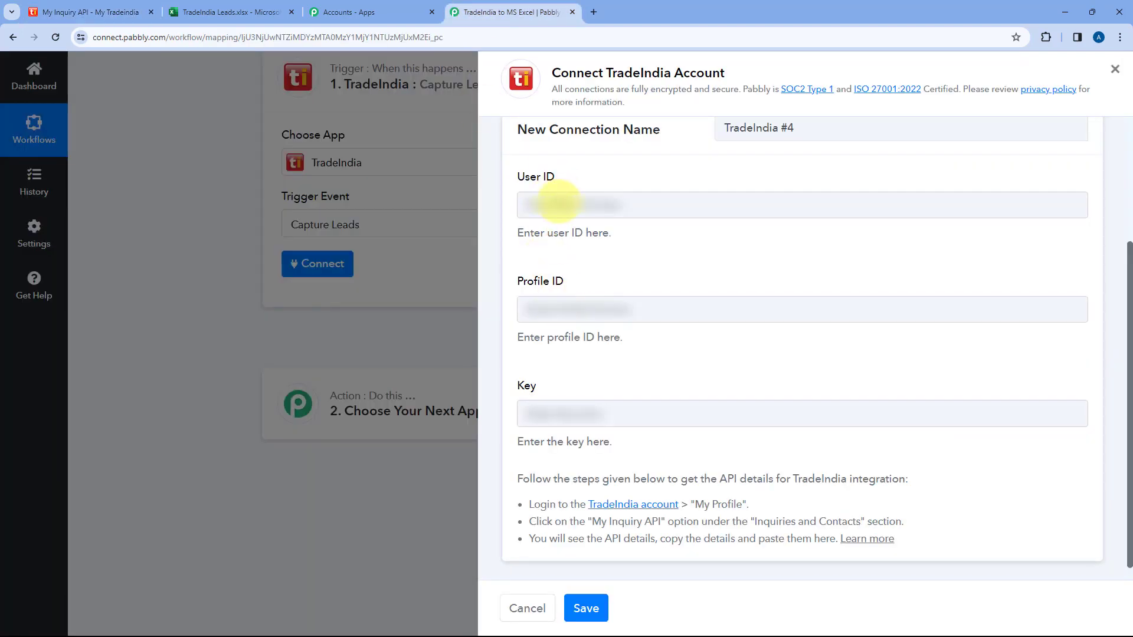
pyautogui.click(558, 204)
pyautogui.click(118, 12)
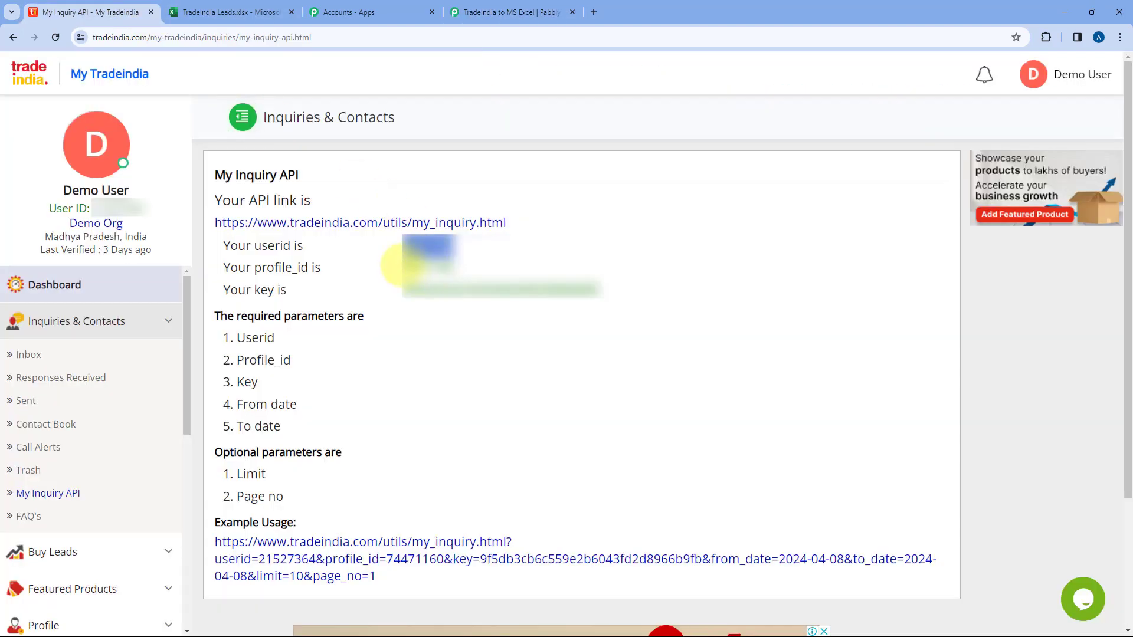
pyautogui.click(508, 12)
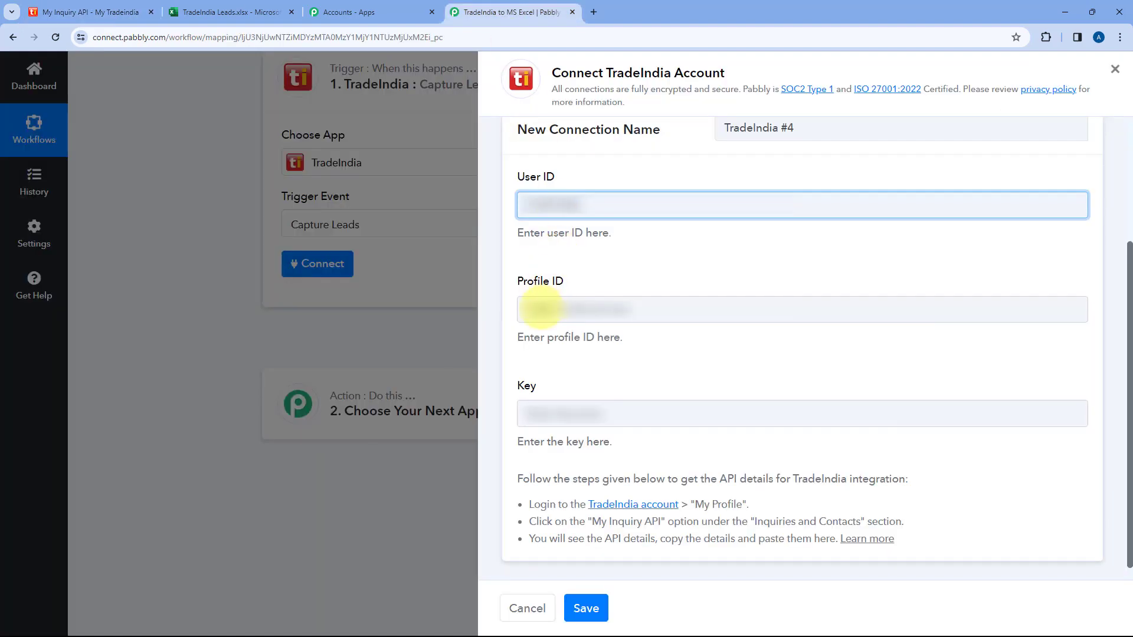
pyautogui.click(540, 308)
# Copy the API key from TradeIndia into the connection's Key field and save the TradeIndia connection.
pyautogui.click(118, 12)
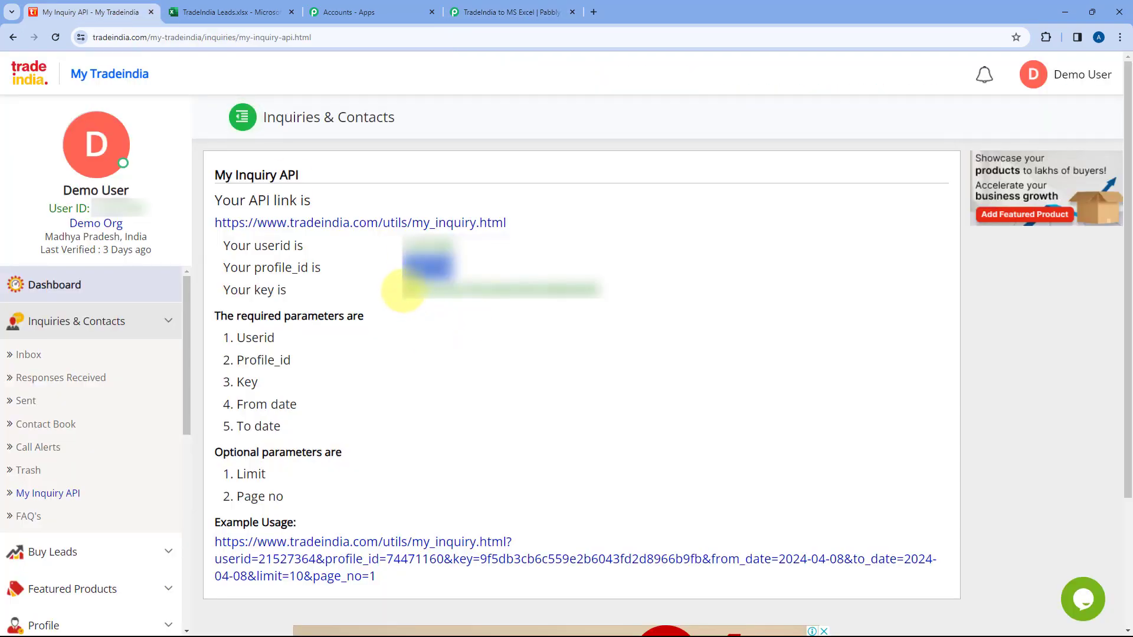
pyautogui.moveTo(403, 289); pyautogui.dragTo(607, 298)
pyautogui.click(507, 12)
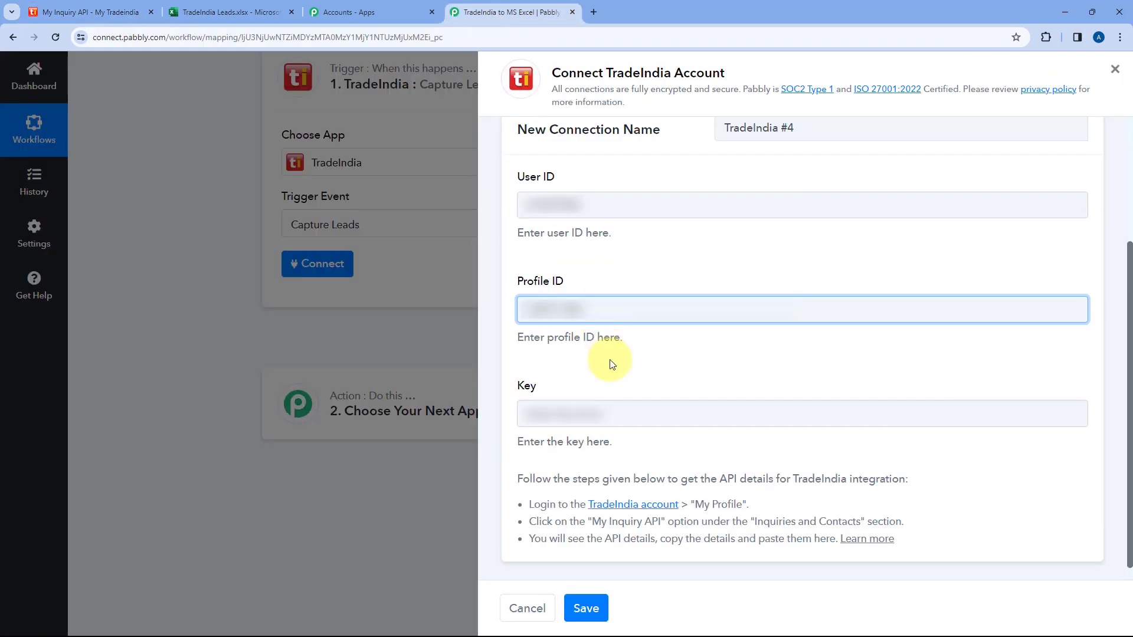
pyautogui.click(558, 413)
pyautogui.hotkey('ctrl', 'v')
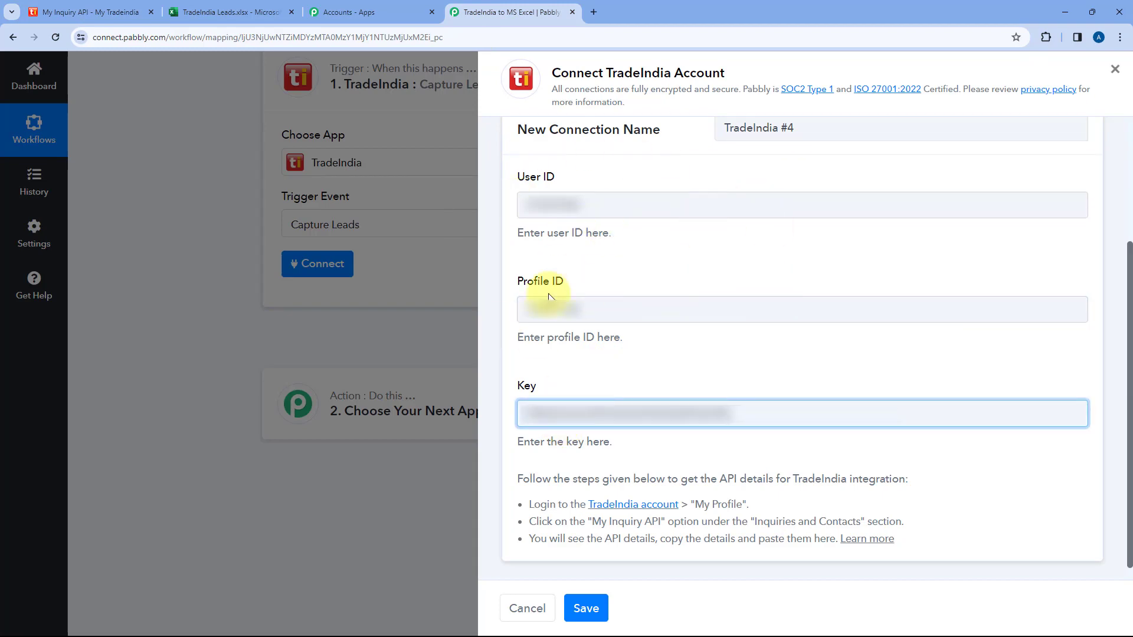
pyautogui.click(600, 378)
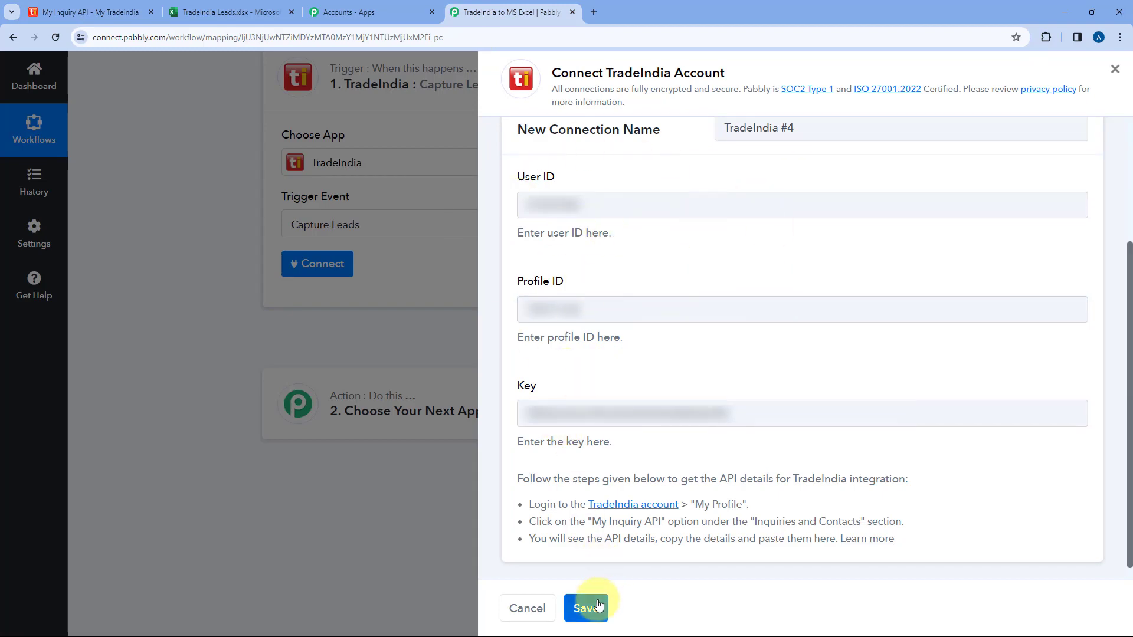
pyautogui.click(598, 606)
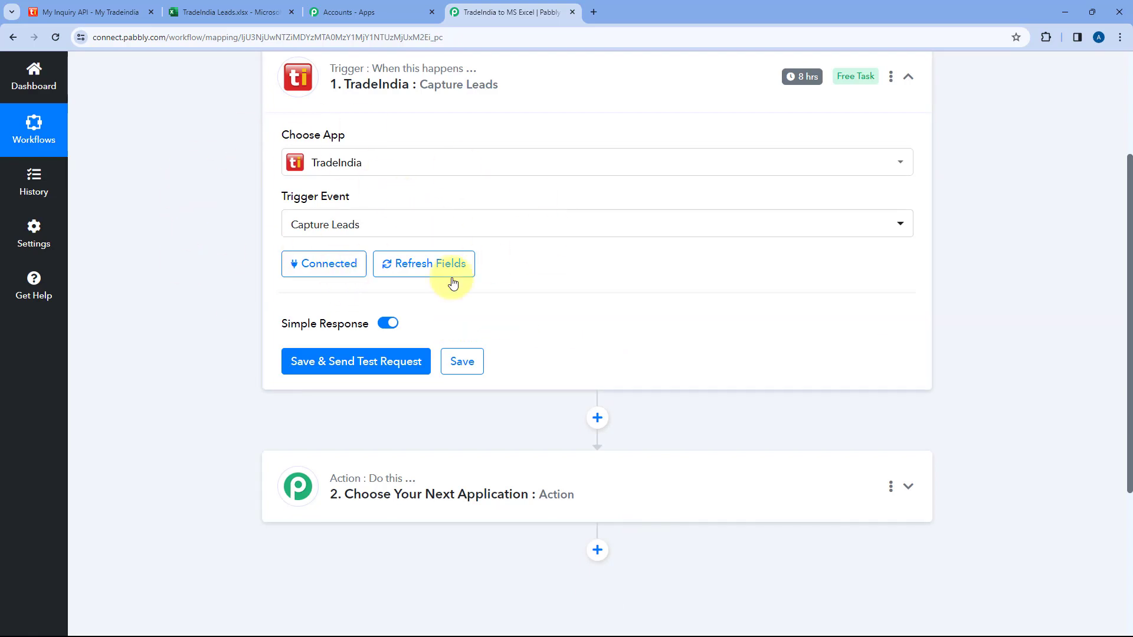
# Save the Capture Leads trigger and send a test request to fetch a lead response.
pyautogui.scroll(-3, 506, 295)
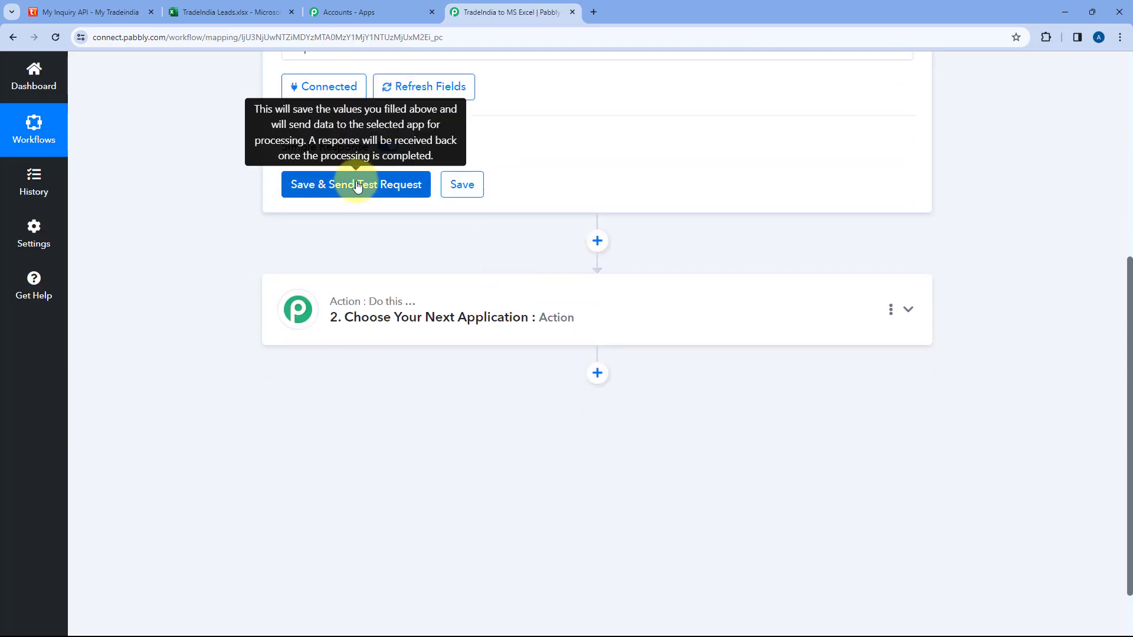
pyautogui.click(356, 185)
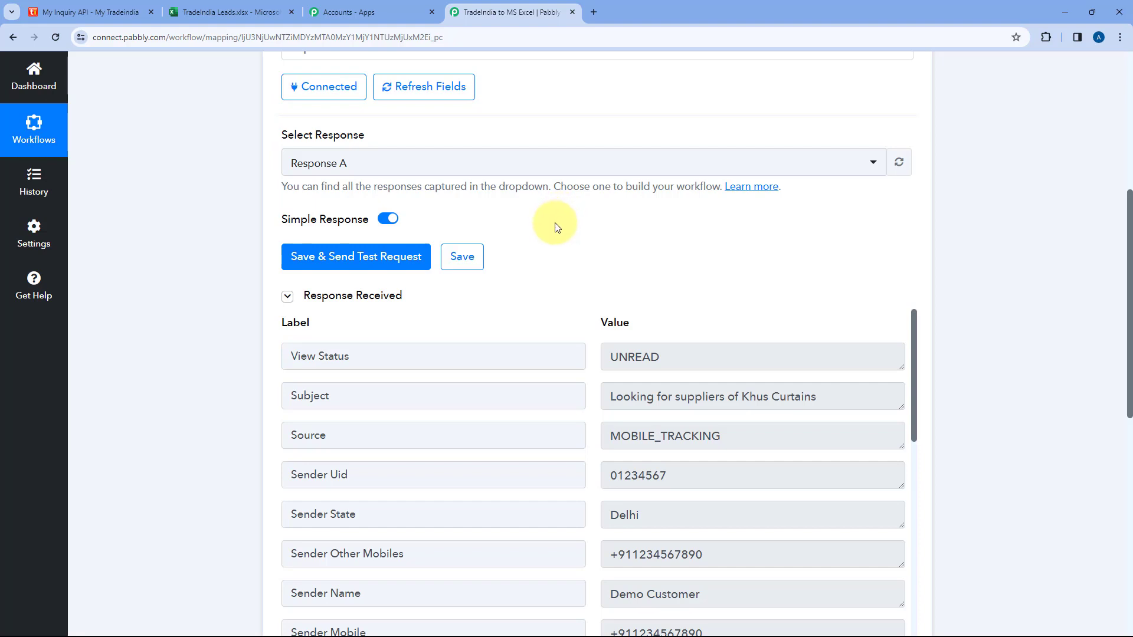
pyautogui.scroll(-1, 566, 298)
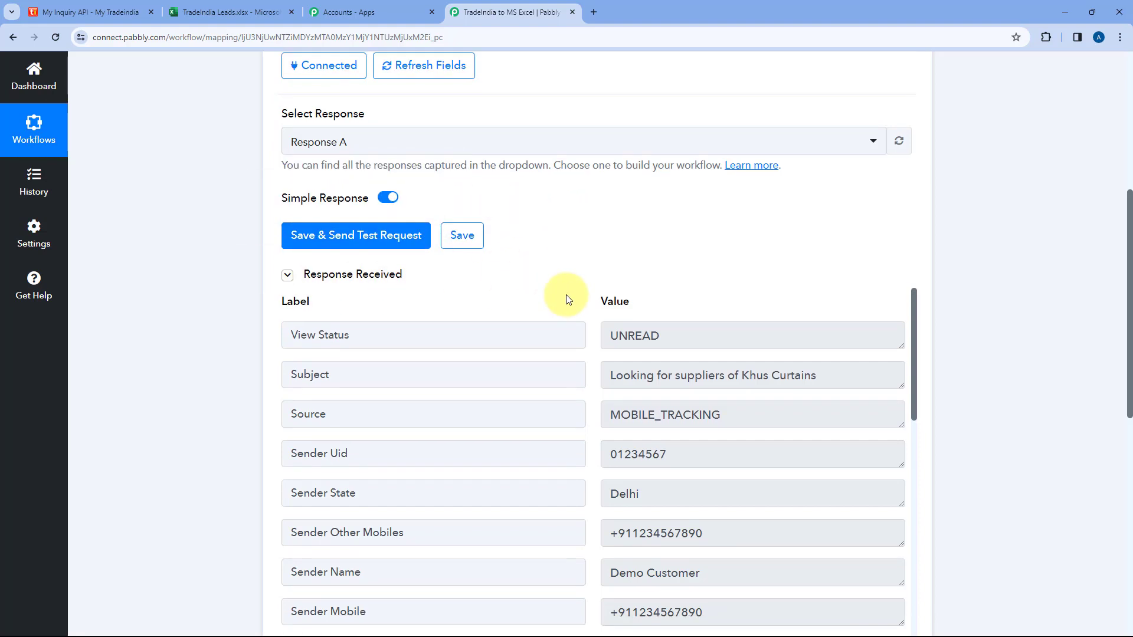
pyautogui.scroll(-2, 568, 300)
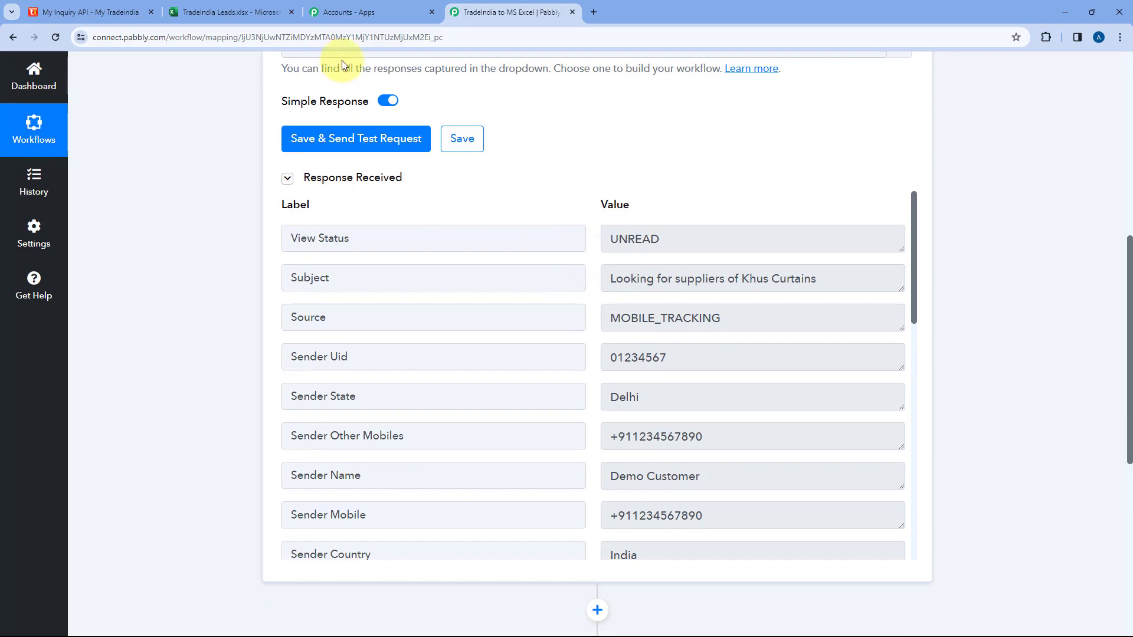
# Examine the subject, source, sender UID and sender state in the captured lead response.
pyautogui.click(108, 6)
pyautogui.click(538, 11)
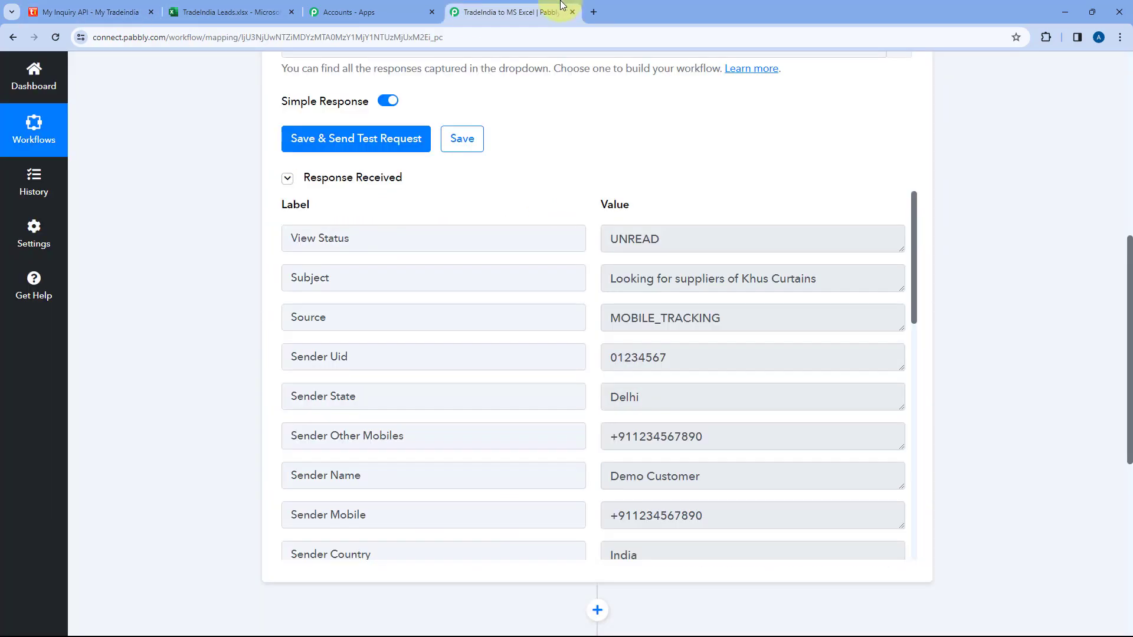
pyautogui.moveTo(612, 279)
pyautogui.mouseDown()
pyautogui.moveTo(855, 278)
pyautogui.moveTo(596, 274)
pyautogui.mouseUp()
pyautogui.click(855, 278)
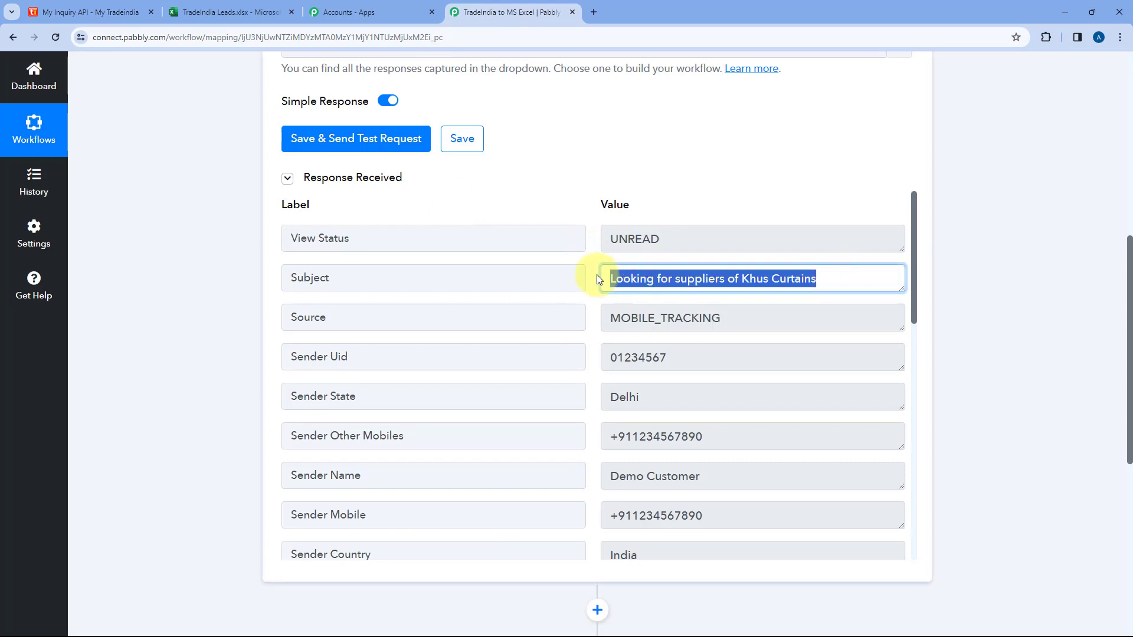
pyautogui.click(589, 274)
pyautogui.scroll(-1, 590, 277)
pyautogui.moveTo(687, 297); pyautogui.dragTo(592, 264)
pyautogui.click(594, 264)
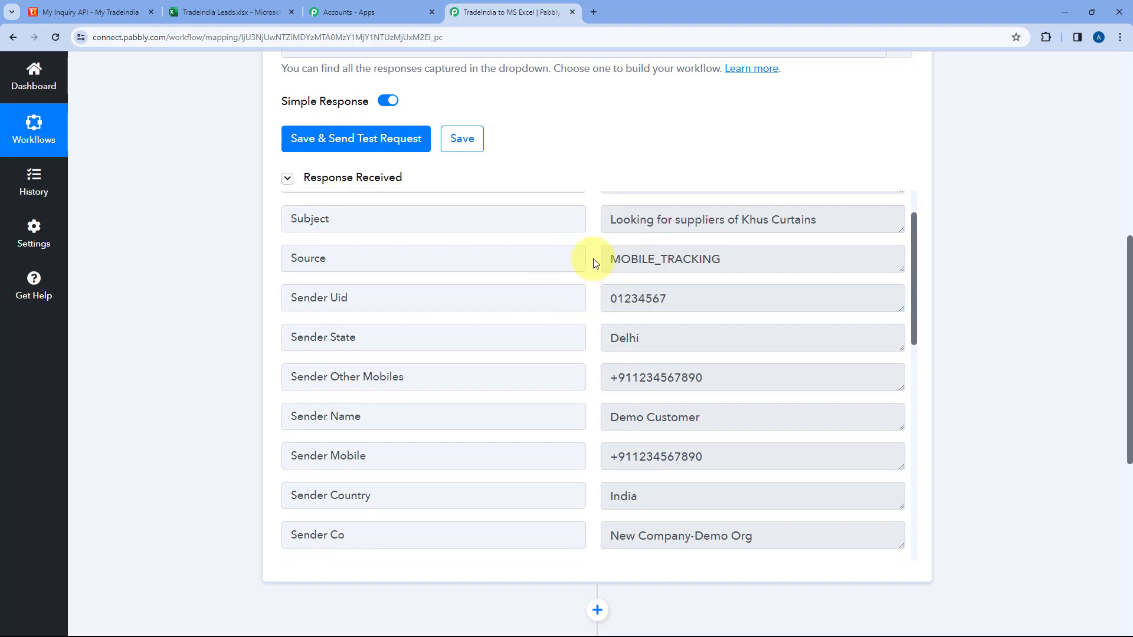
pyautogui.doubleClick(313, 290)
pyautogui.scroll(-1, 671, 283)
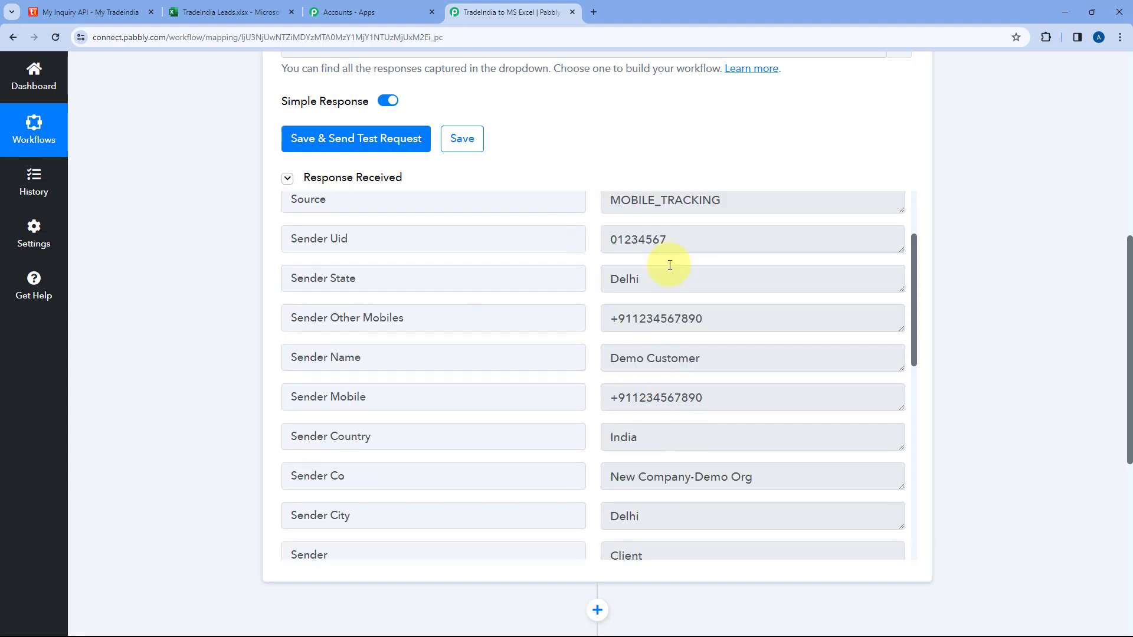
pyautogui.moveTo(670, 239); pyautogui.dragTo(593, 242)
pyautogui.click(593, 241)
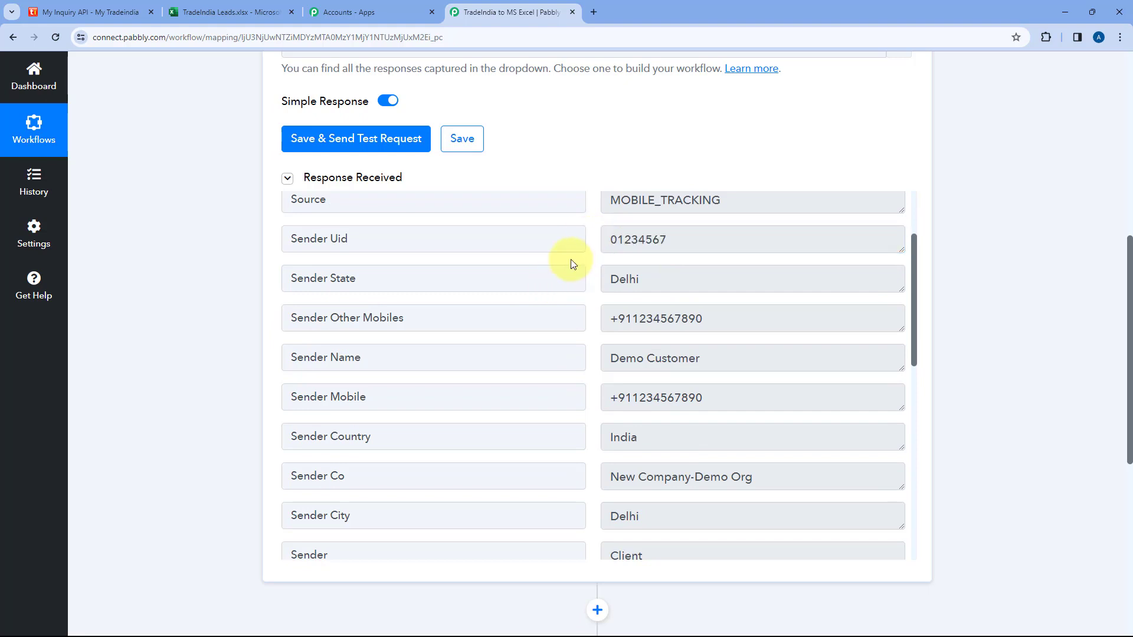
pyautogui.moveTo(677, 278); pyautogui.dragTo(597, 280)
pyautogui.click(590, 273)
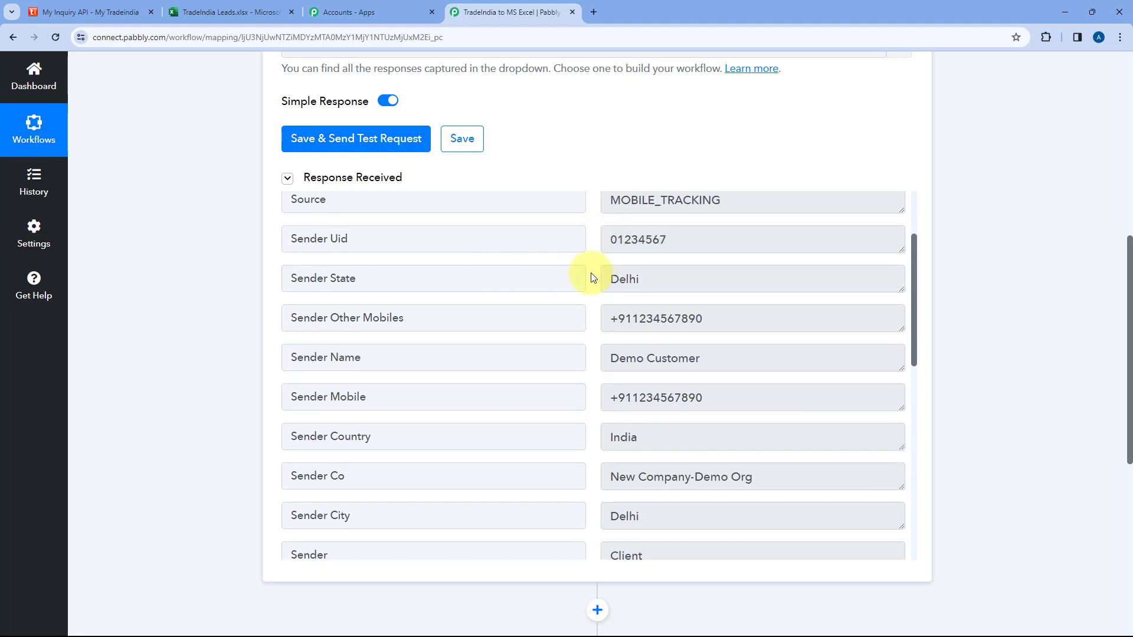
# Examine the sender's mobile numbers, name, country, company and city in the captured lead response.
pyautogui.scroll(-1, 590, 273)
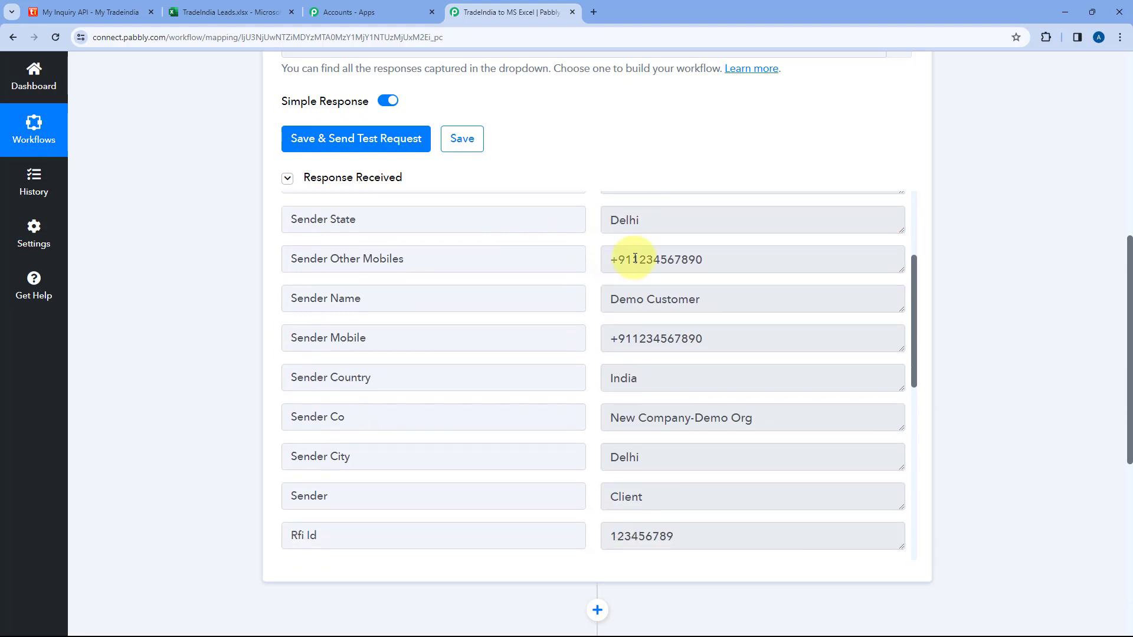
pyautogui.moveTo(721, 260); pyautogui.dragTo(593, 266)
pyautogui.moveTo(709, 298); pyautogui.dragTo(702, 336)
pyautogui.click(594, 294)
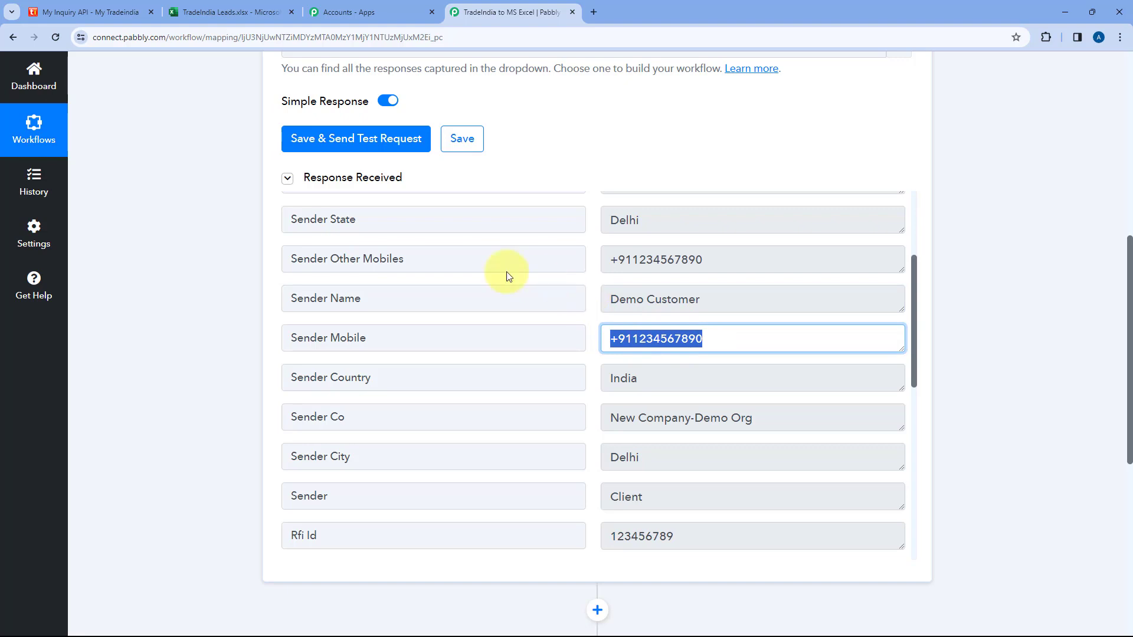
pyautogui.moveTo(405, 259); pyautogui.dragTo(330, 260)
pyautogui.moveTo(376, 344); pyautogui.dragTo(334, 343)
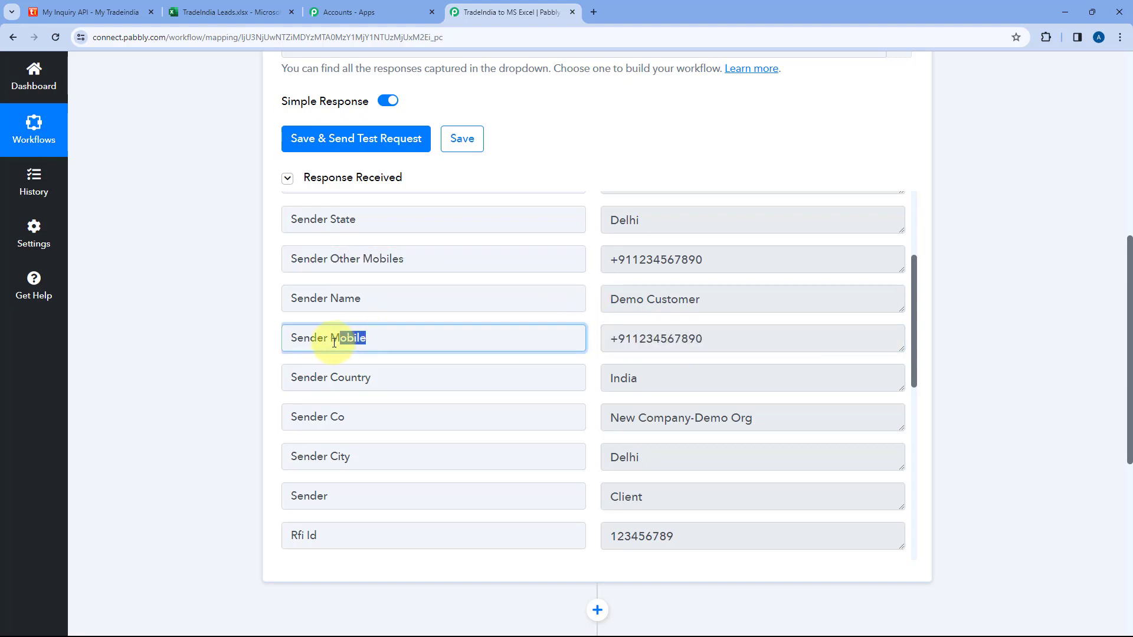
pyautogui.scroll(-2, 599, 301)
pyautogui.moveTo(638, 261); pyautogui.dragTo(602, 260)
pyautogui.moveTo(601, 302); pyautogui.dragTo(755, 299)
pyautogui.click(758, 300)
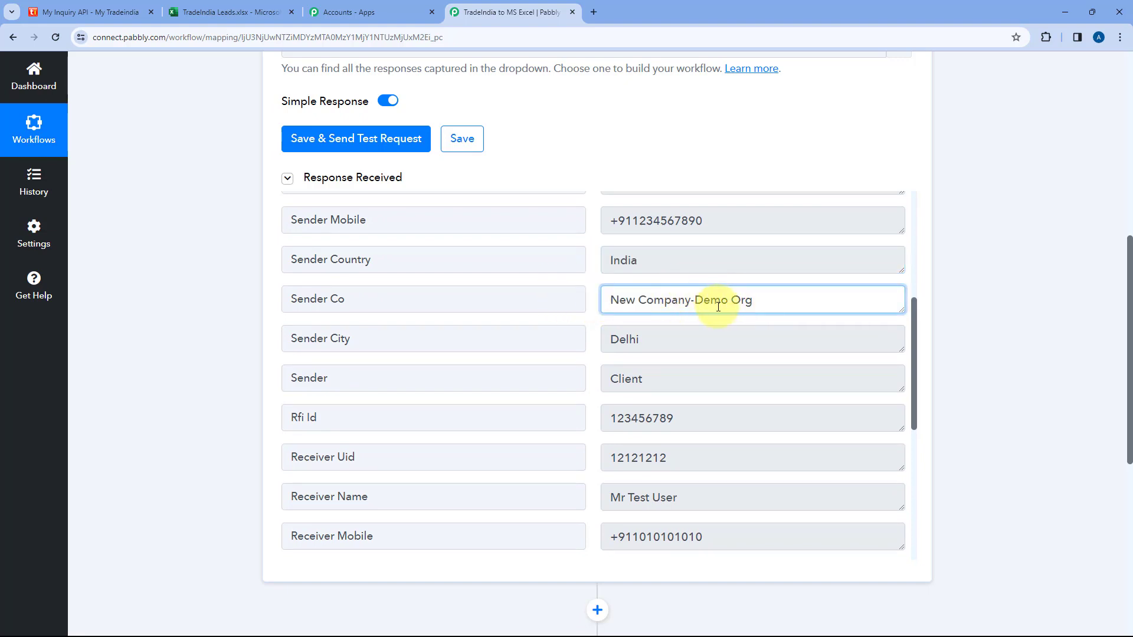
pyautogui.scroll(-1, 649, 304)
pyautogui.moveTo(649, 282); pyautogui.dragTo(579, 288)
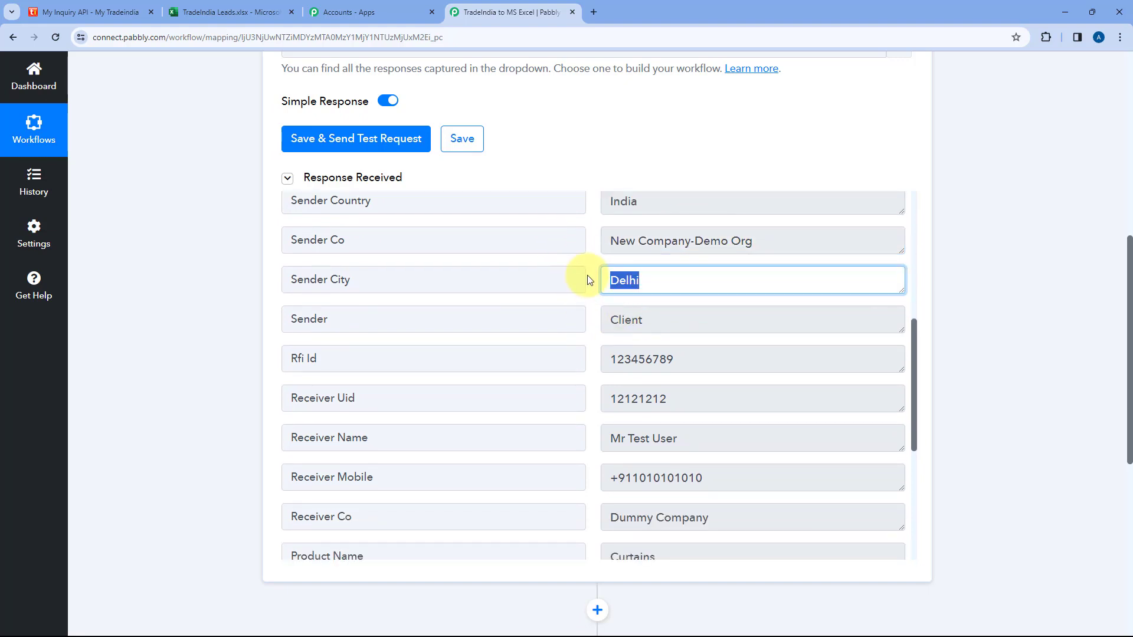
# Examine the receiver's UID, name, mobile number and company in the captured lead response.
pyautogui.scroll(-2, 682, 279)
pyautogui.moveTo(683, 278); pyautogui.dragTo(593, 282)
pyautogui.click(593, 281)
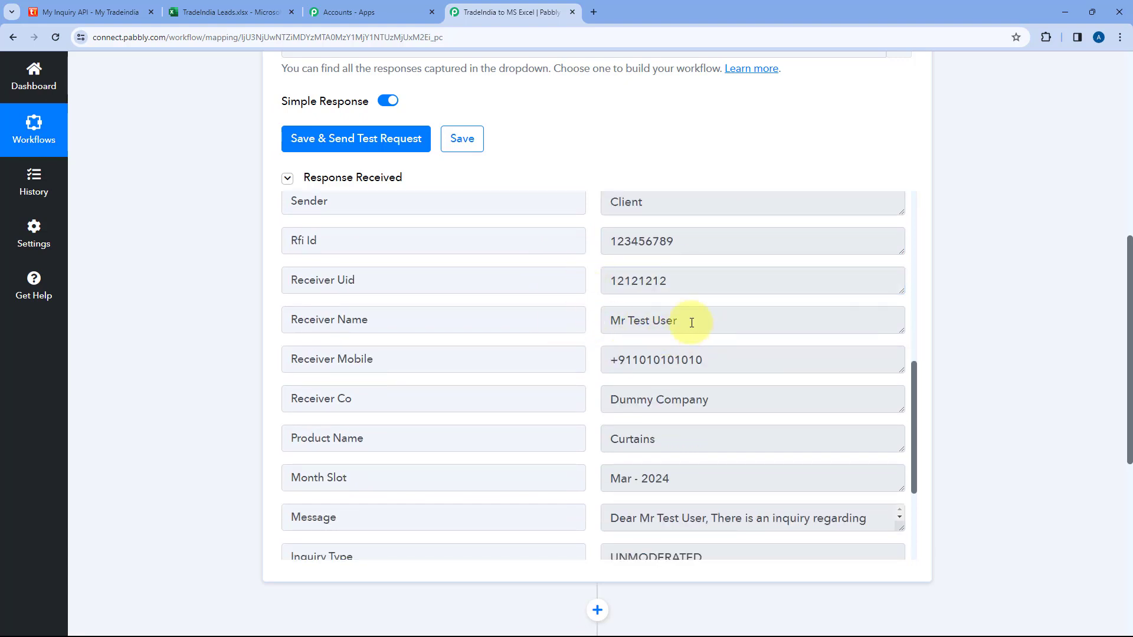
pyautogui.moveTo(691, 323)
pyautogui.mouseDown()
pyautogui.moveTo(591, 322)
pyautogui.moveTo(678, 313)
pyautogui.mouseUp()
pyautogui.click(591, 321)
pyautogui.moveTo(610, 362); pyautogui.dragTo(725, 365)
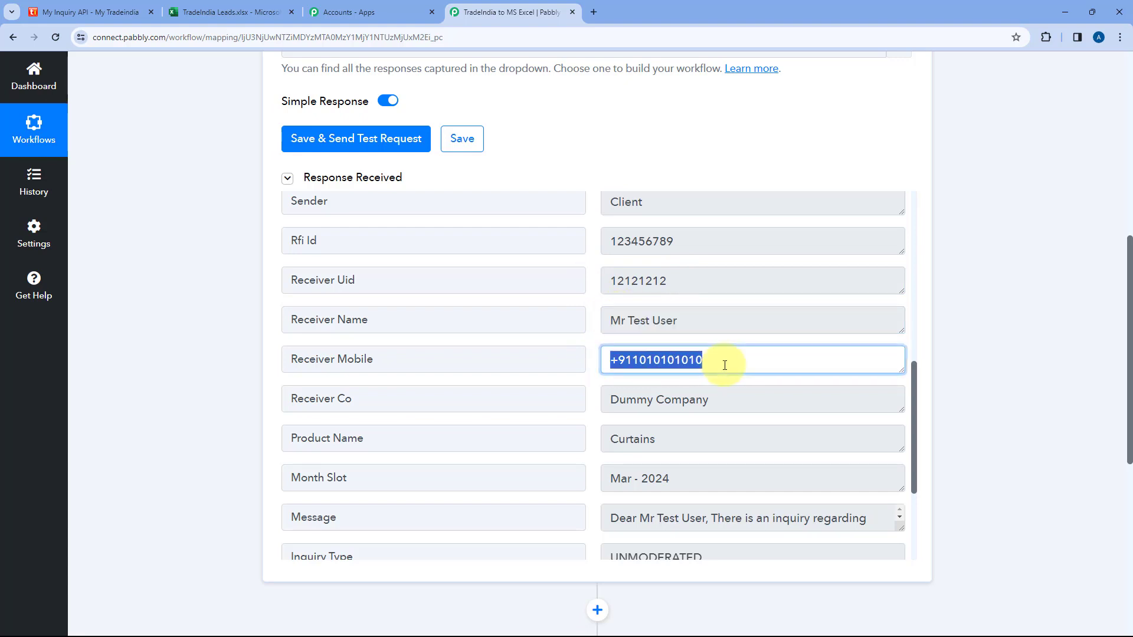
pyautogui.click(596, 356)
pyautogui.scroll(-1, 596, 357)
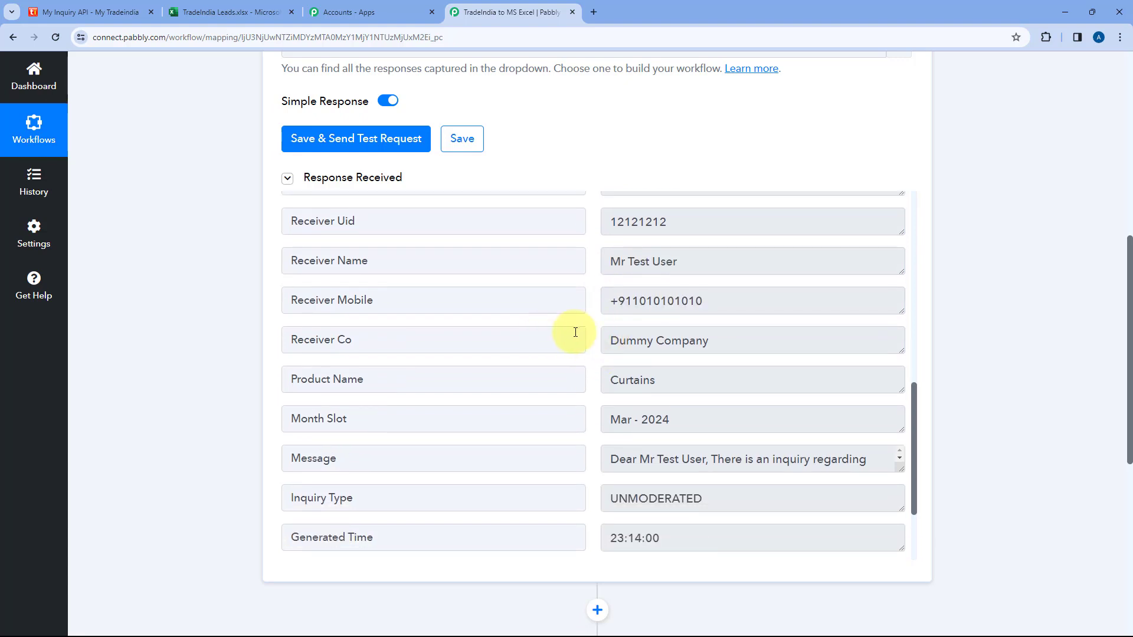
pyautogui.moveTo(714, 340); pyautogui.dragTo(608, 341)
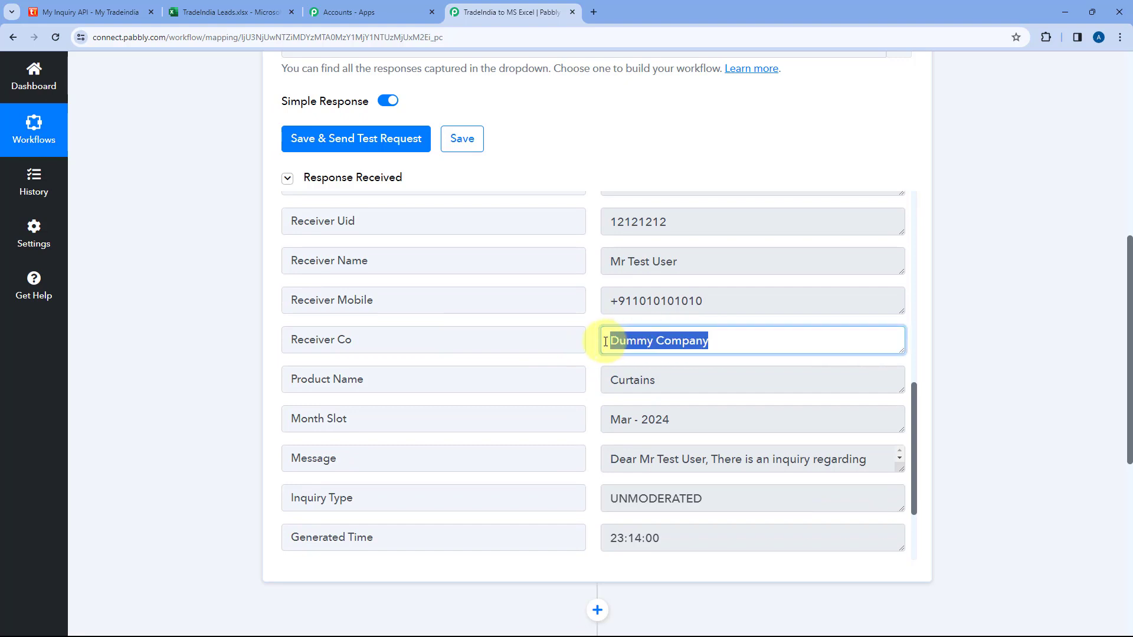
pyautogui.click(594, 304)
# Examine the product name and month slot in the response, and enlarge the Message value to read its full text.
pyautogui.scroll(-1, 594, 307)
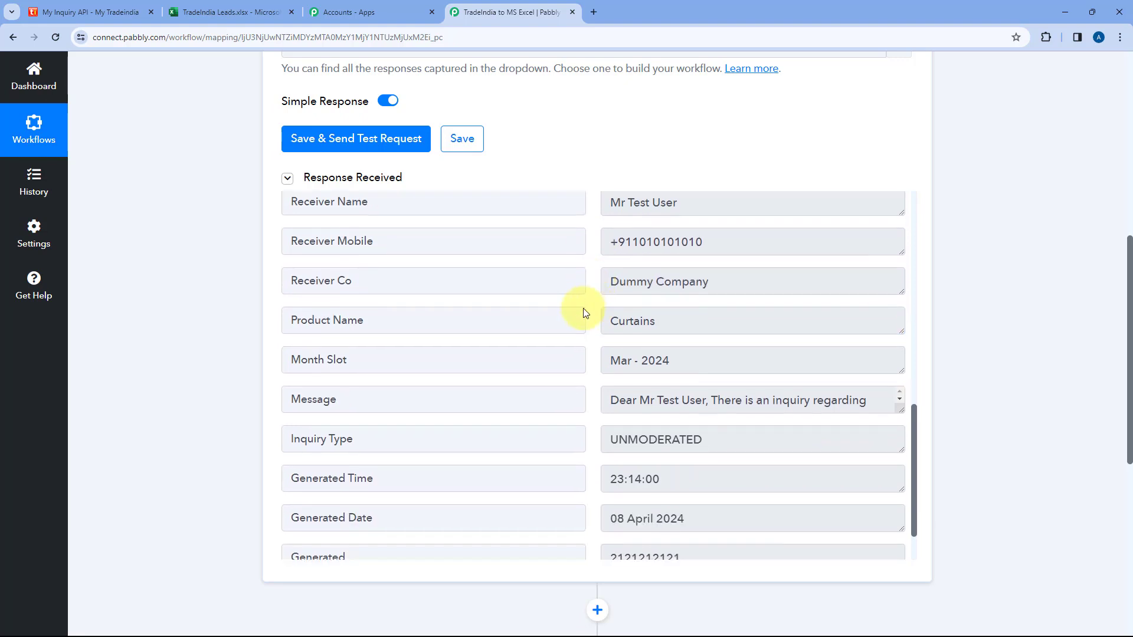
pyautogui.moveTo(673, 324); pyautogui.dragTo(596, 334)
pyautogui.click(593, 319)
pyautogui.moveTo(673, 360); pyautogui.dragTo(588, 357)
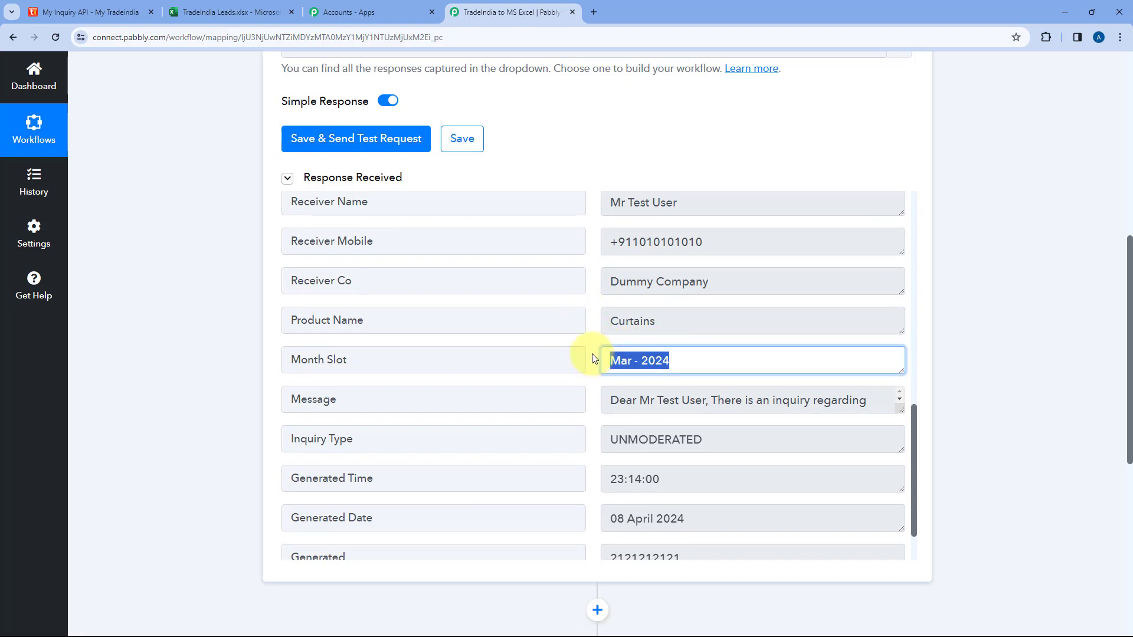
pyautogui.scroll(1, 784, 416)
pyautogui.scroll(-1, 894, 386)
pyautogui.moveTo(901, 411); pyautogui.dragTo(908, 496)
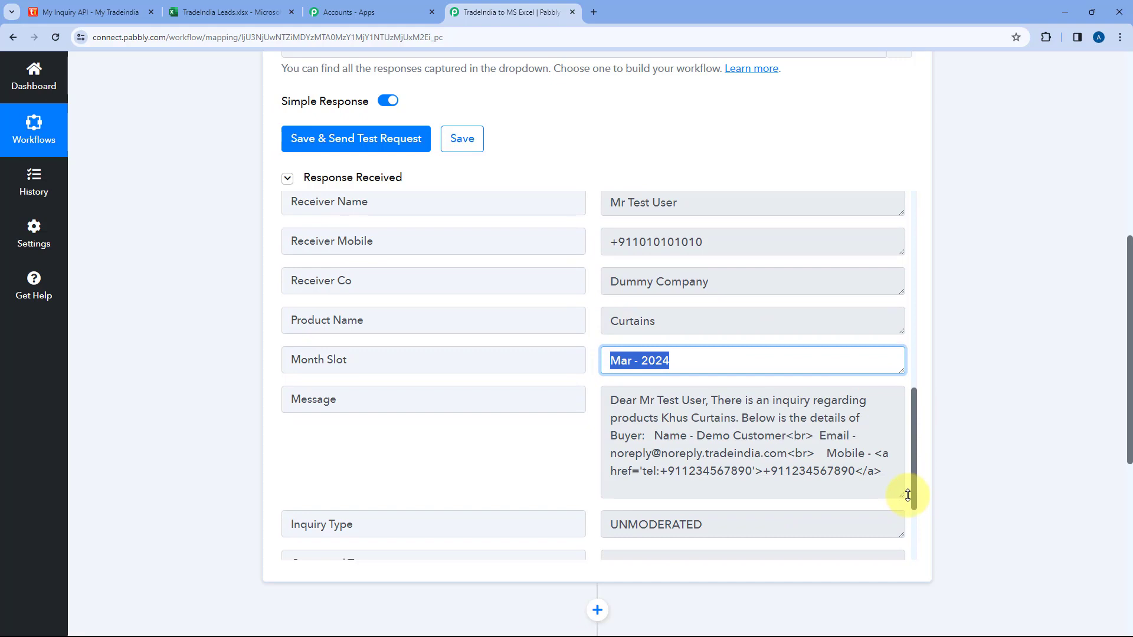
# Examine the inquiry type and generated time and date in the lead response, and compare its fields with the TradeIndia Leads workbook's column headers.
pyautogui.click(586, 356)
pyautogui.scroll(-3, 588, 355)
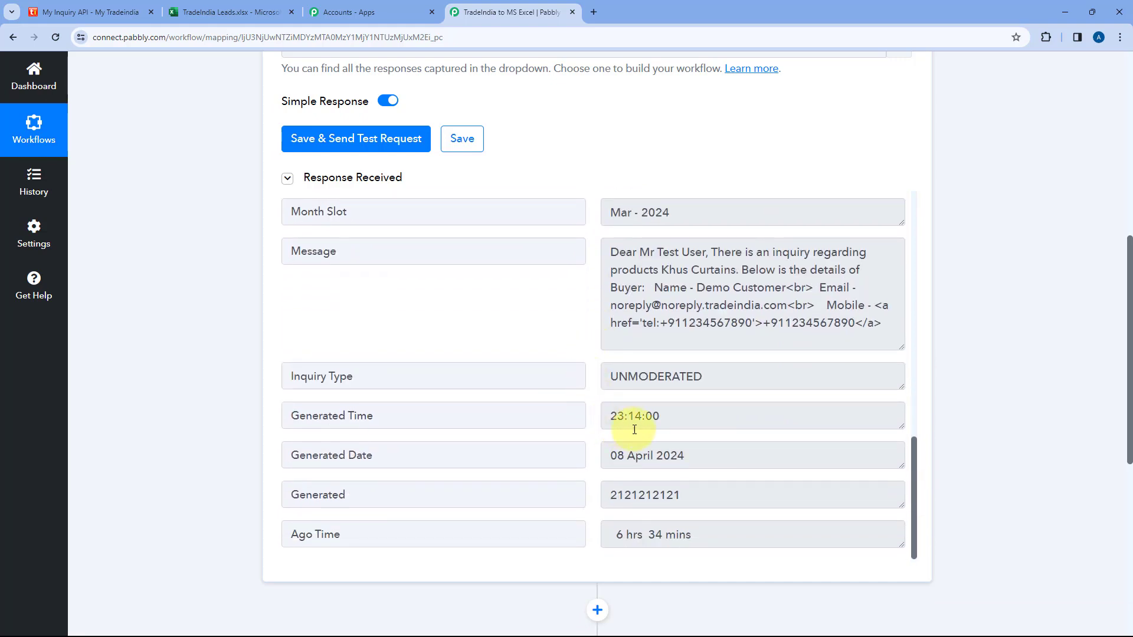
pyautogui.moveTo(697, 455); pyautogui.dragTo(591, 341)
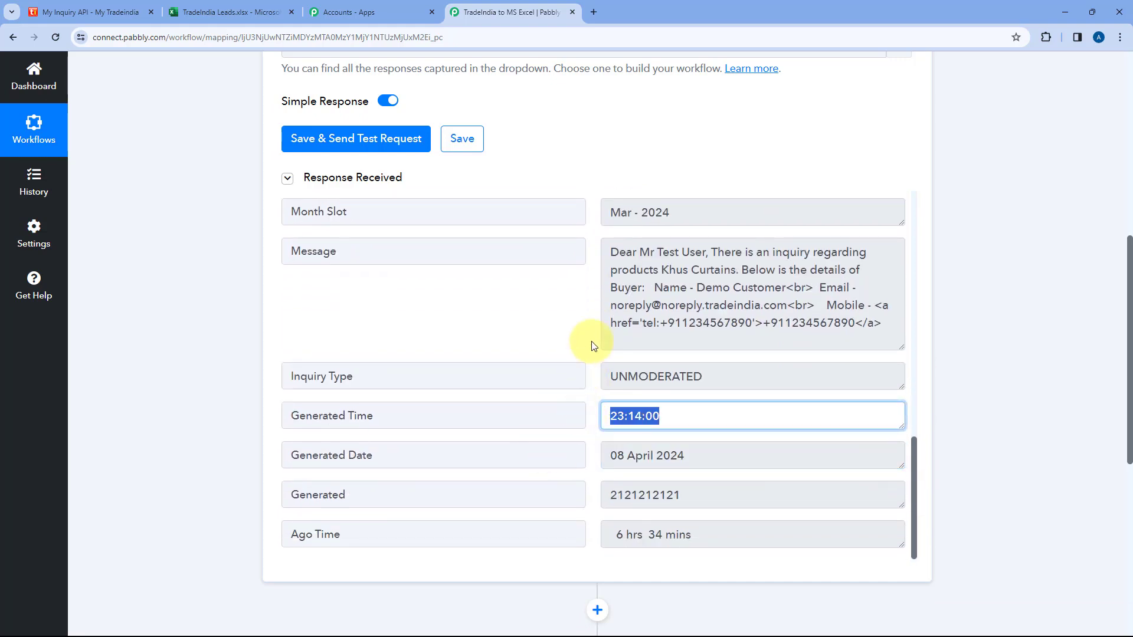
pyautogui.click(590, 341)
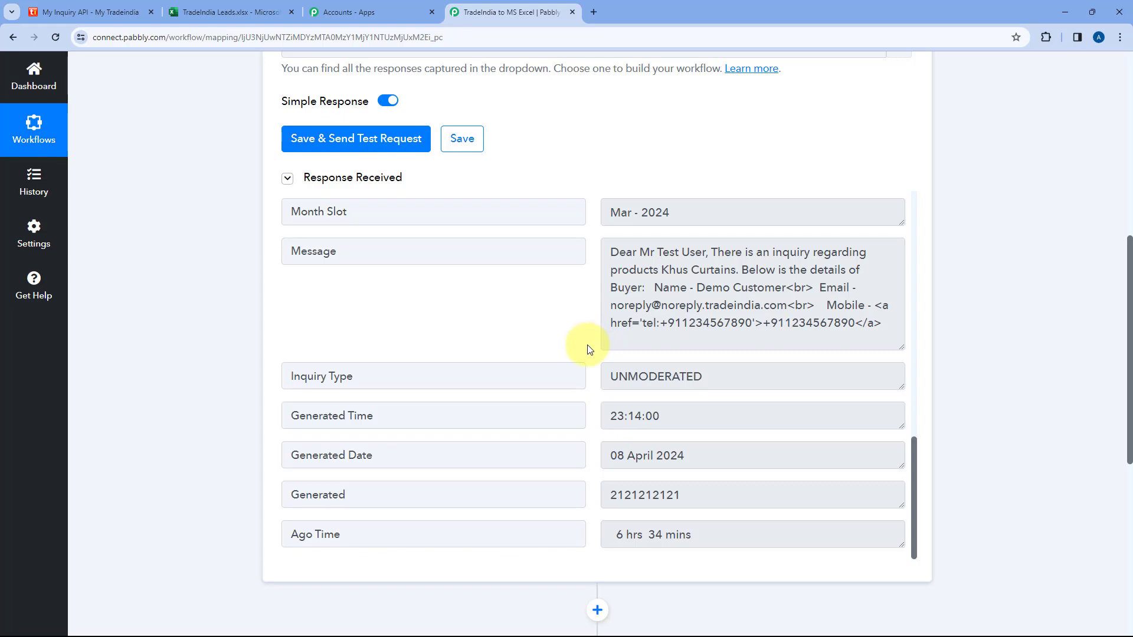
pyautogui.scroll(5, 589, 354)
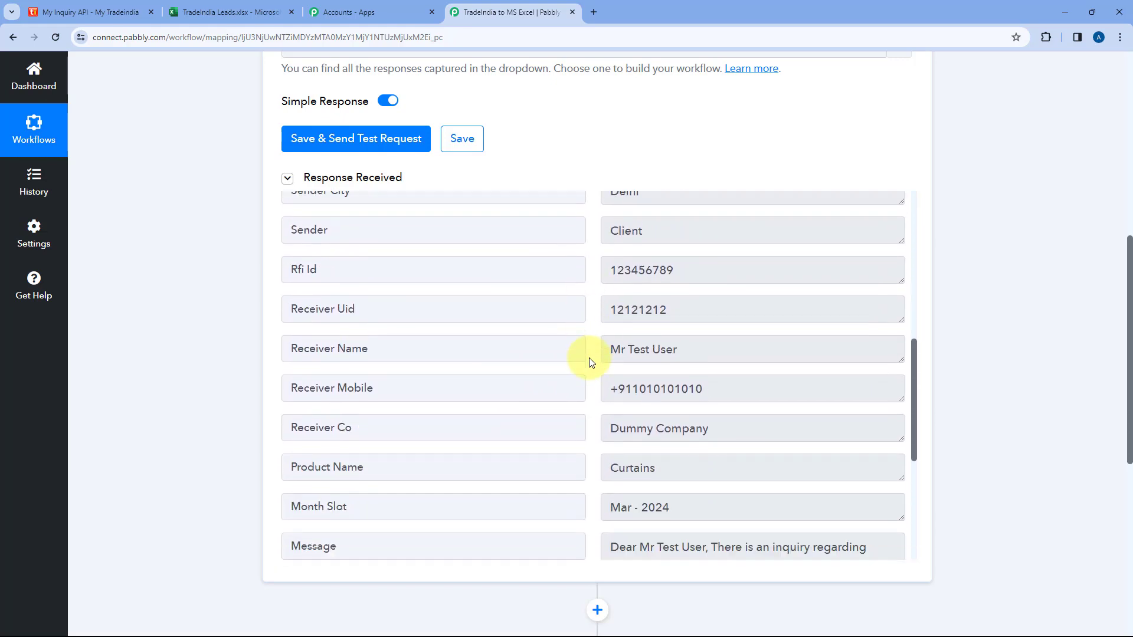
pyautogui.scroll(5, 588, 358)
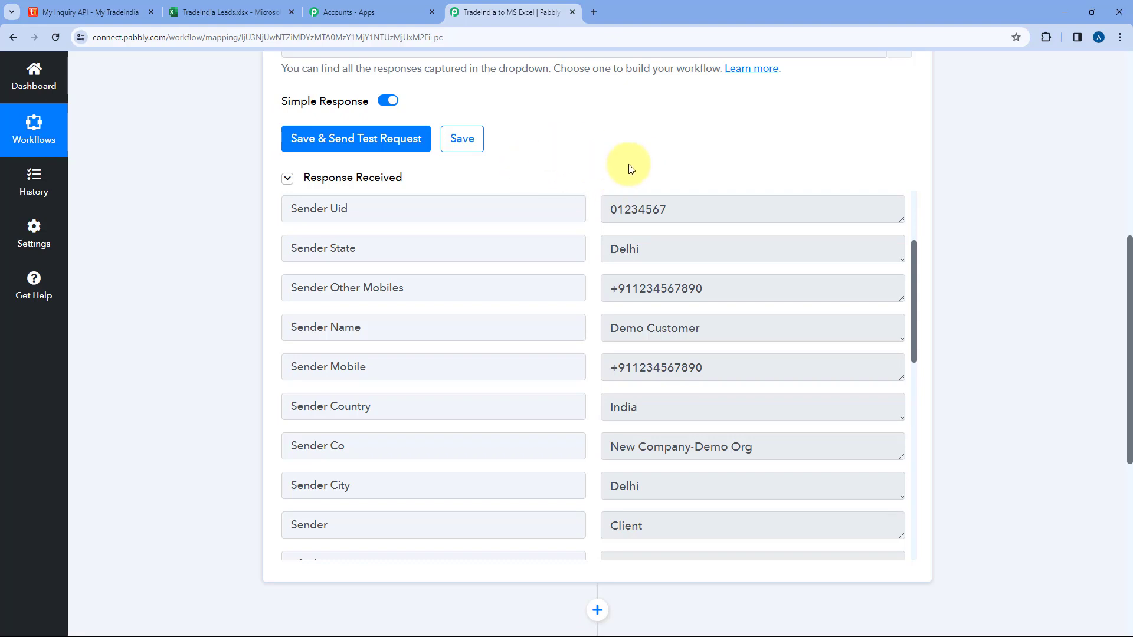
pyautogui.scroll(2, 606, 277)
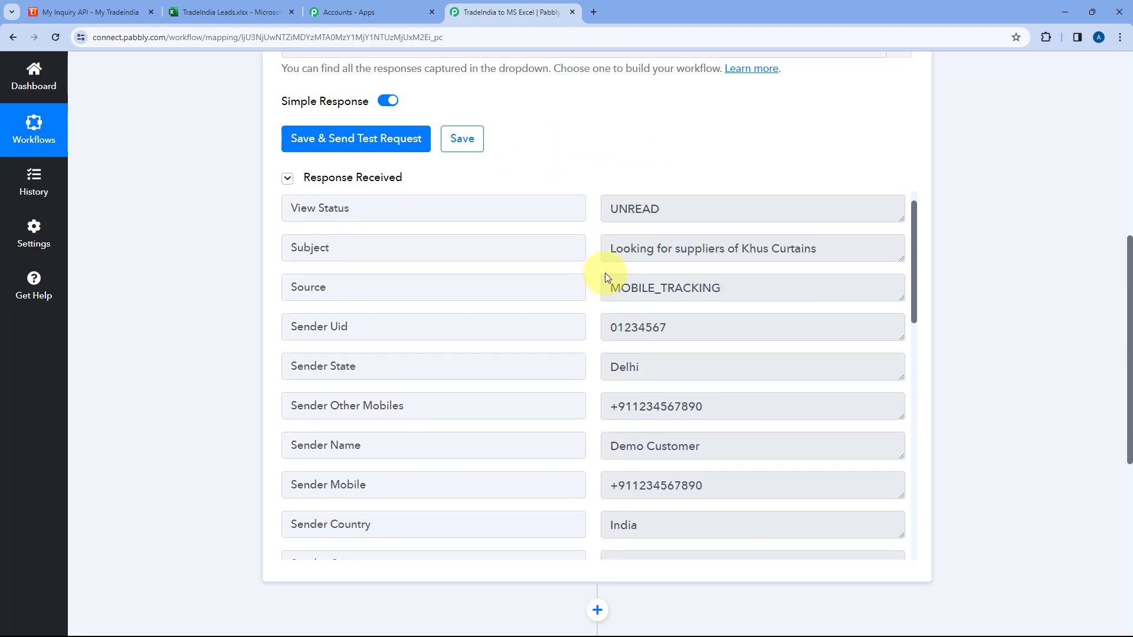
pyautogui.click(214, 8)
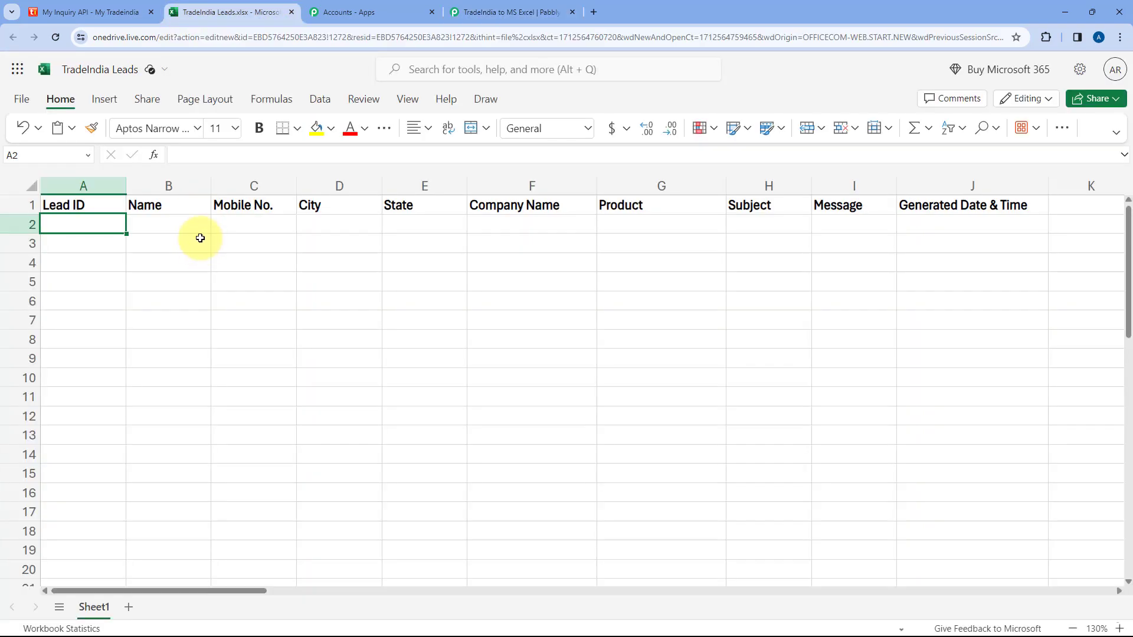
pyautogui.click(494, 5)
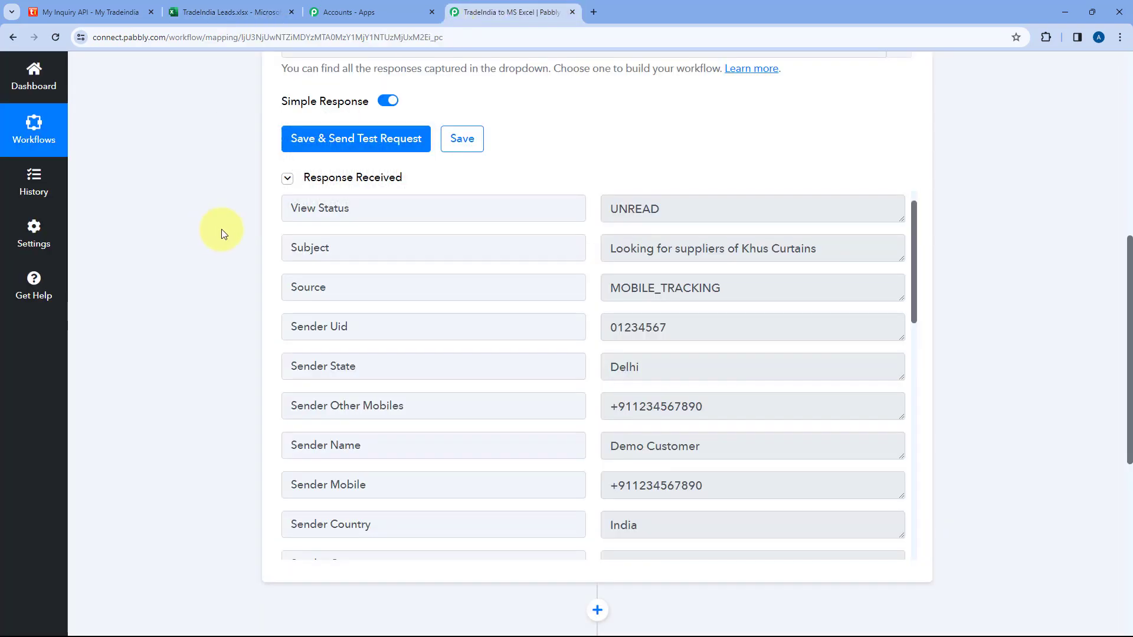
# Choose Microsoft Excel as the workflow's action app with Add Row To Worksheet as the action event.
pyautogui.scroll(-5, 221, 229)
pyautogui.click(563, 237)
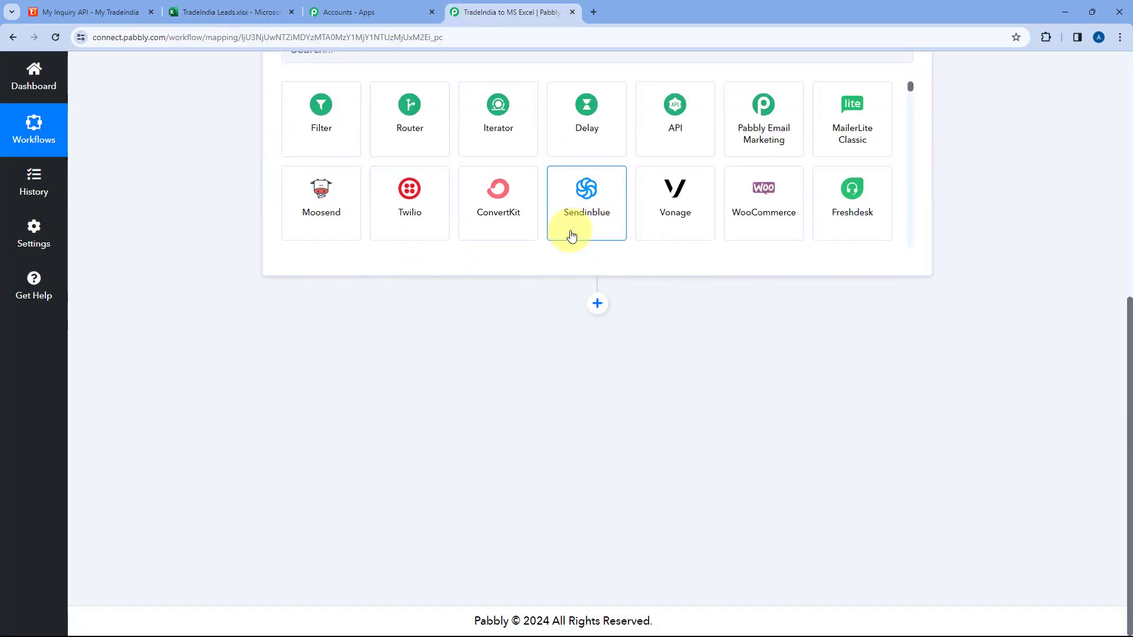
pyautogui.click(331, 305)
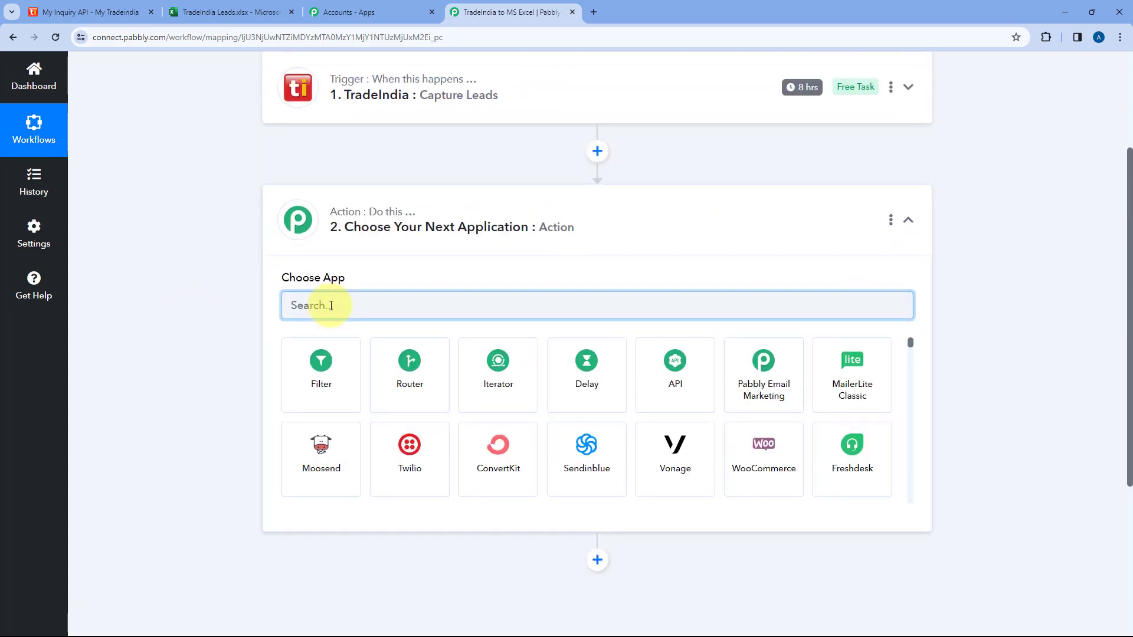
pyautogui.write('Excel')
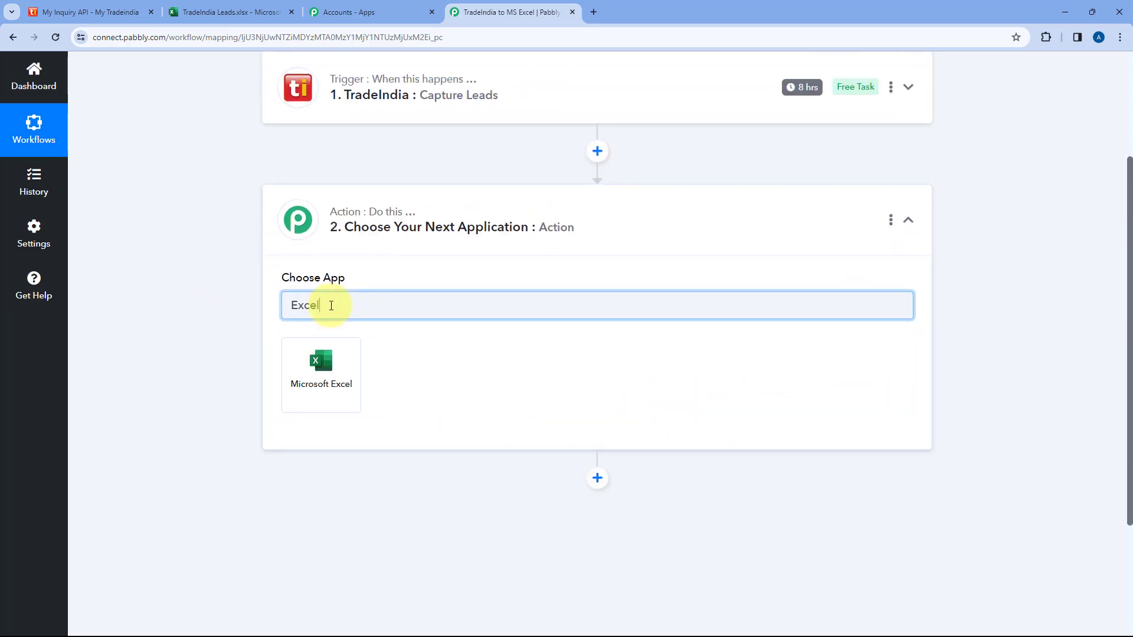
pyautogui.click(321, 360)
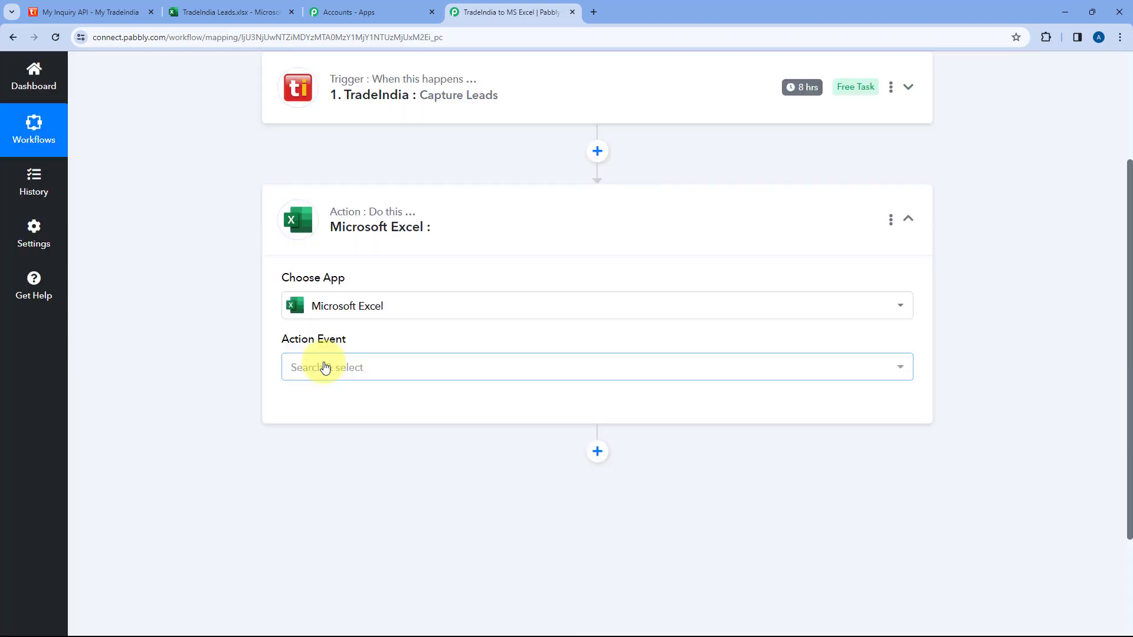
pyautogui.scroll(-2, 423, 288)
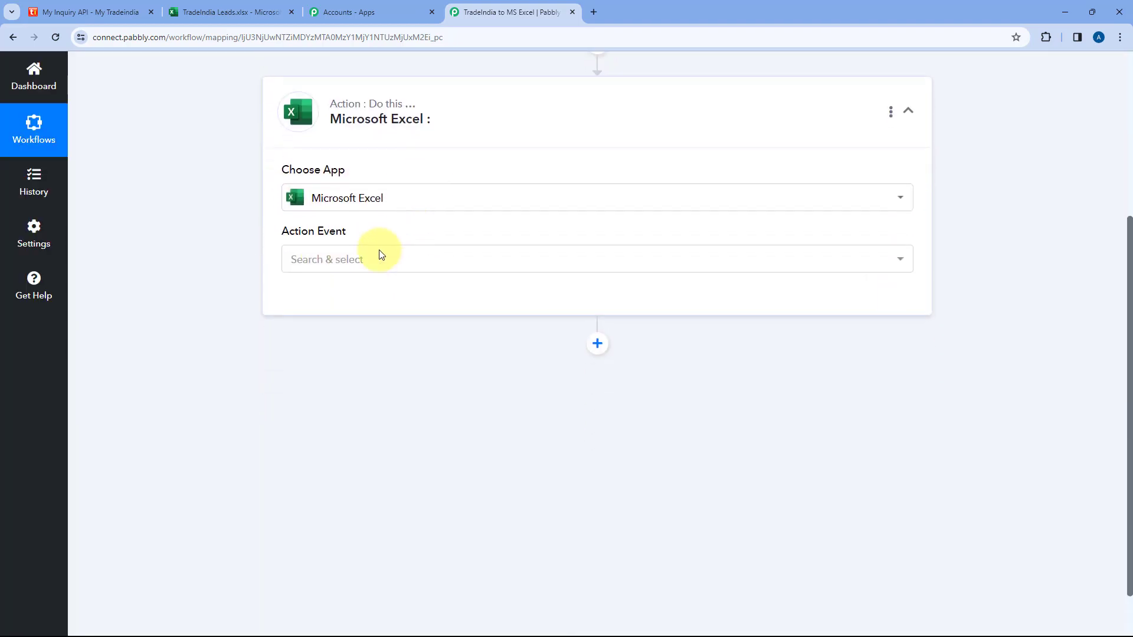
pyautogui.click(417, 251)
pyautogui.scroll(-1, 270, 255)
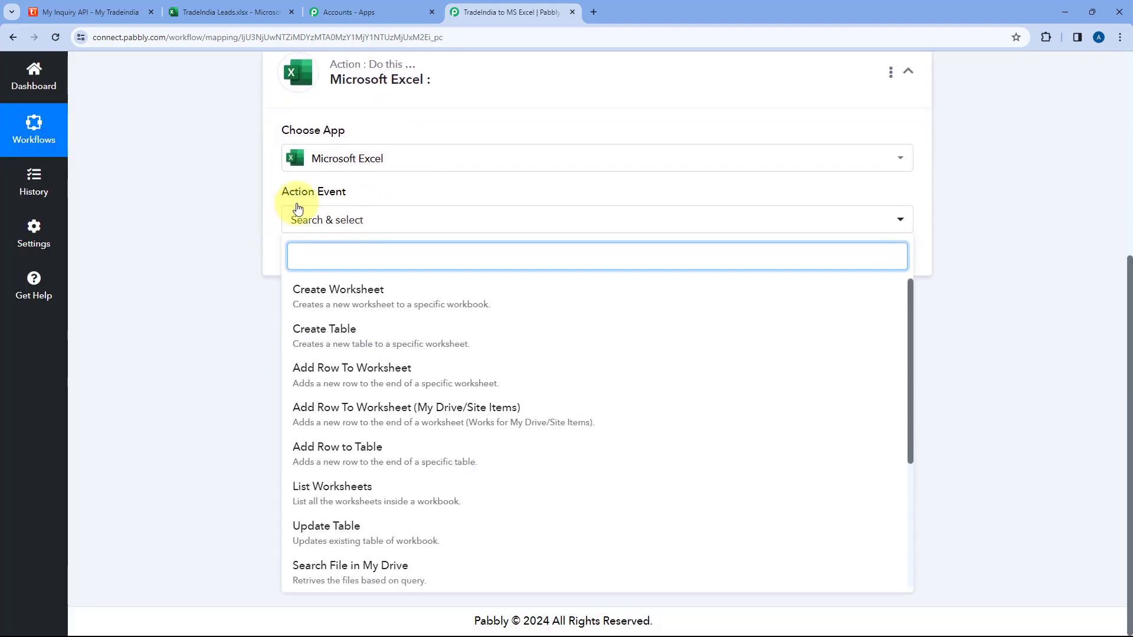
pyautogui.click(369, 375)
# Start a new Microsoft Excel connection for the action and bring up the Microsoft account authorisation.
pyautogui.click(313, 271)
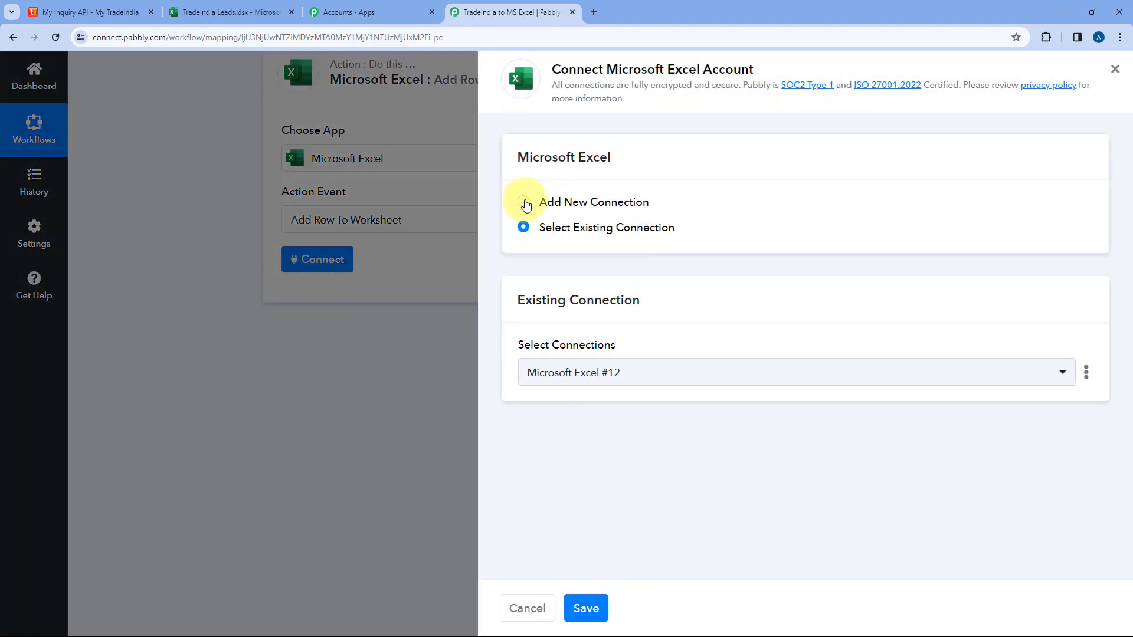
pyautogui.click(523, 202)
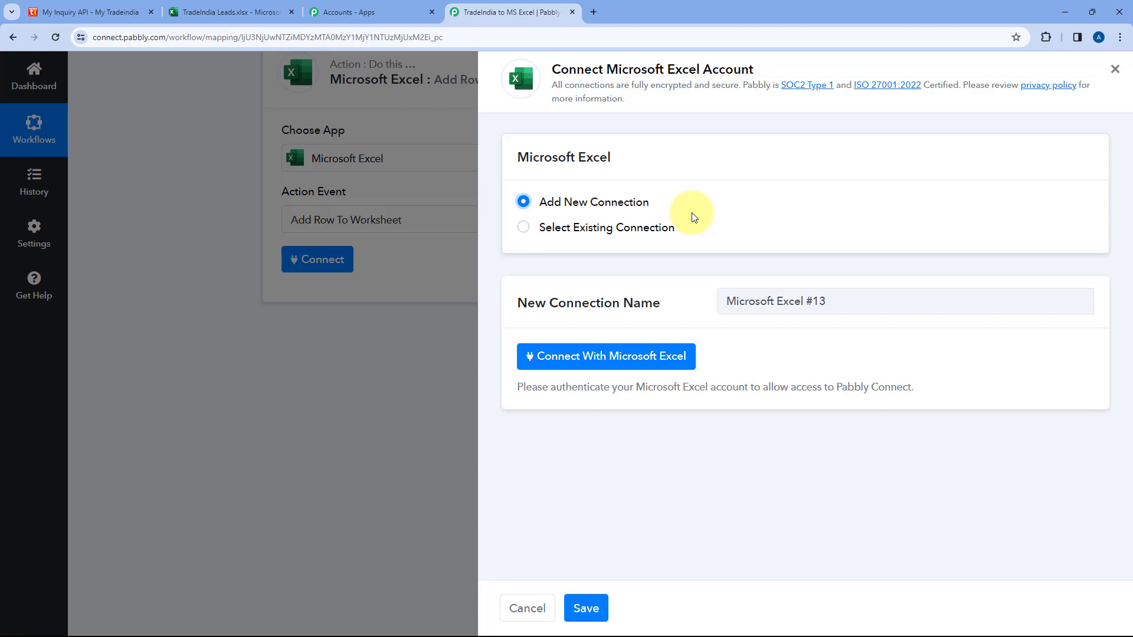
pyautogui.click(609, 363)
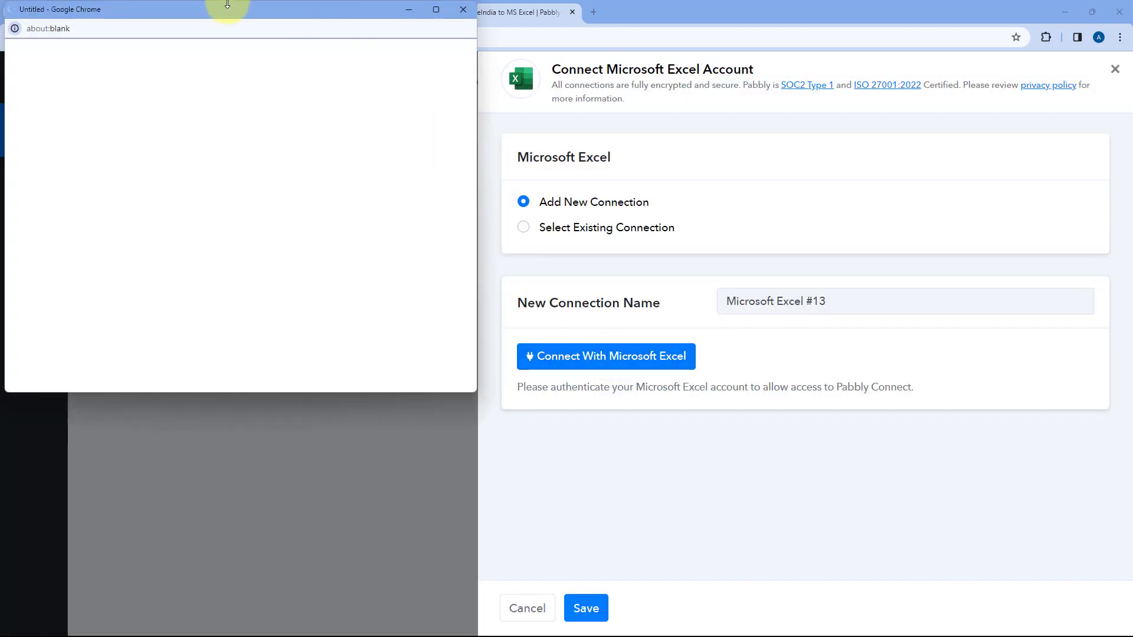
pyautogui.moveTo(228, 5); pyautogui.dragTo(230, 56)
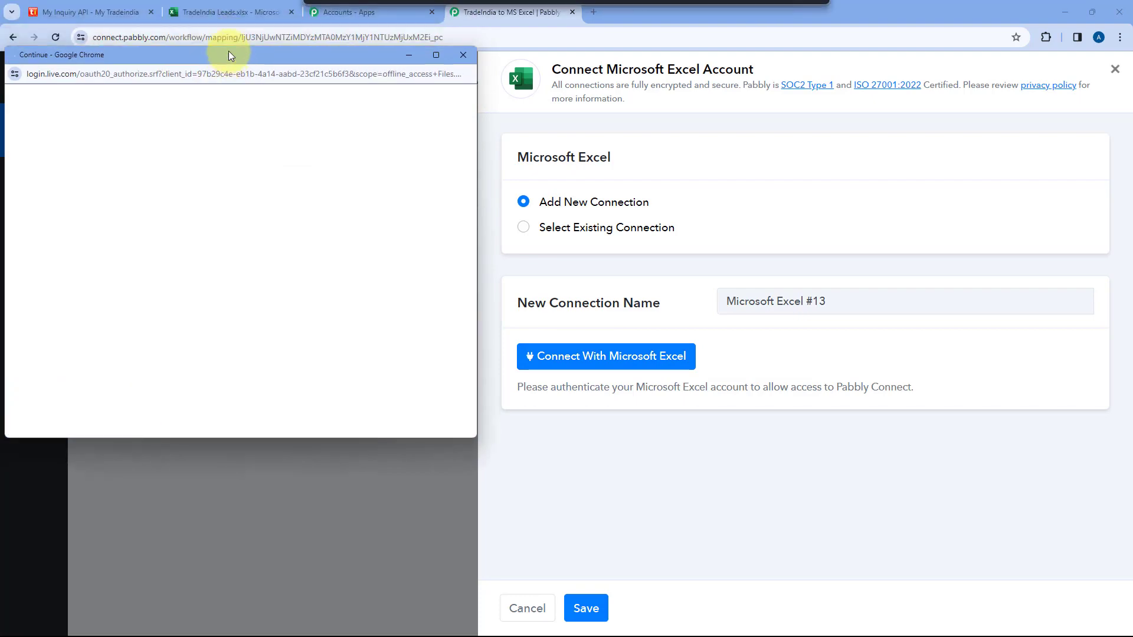
pyautogui.click(228, 13)
pyautogui.click(513, 12)
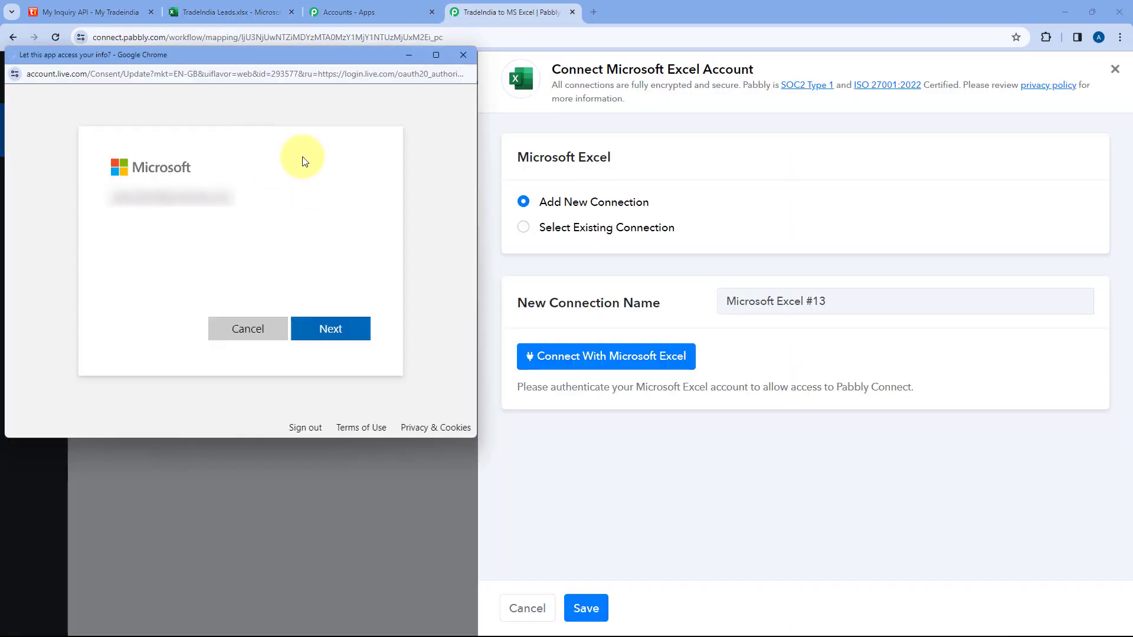
# Continue with the shown Microsoft account and accept all permissions requested for Pabbly Connect.
pyautogui.click(361, 327)
pyautogui.scroll(-5, 327, 366)
pyautogui.scroll(-10, 327, 402)
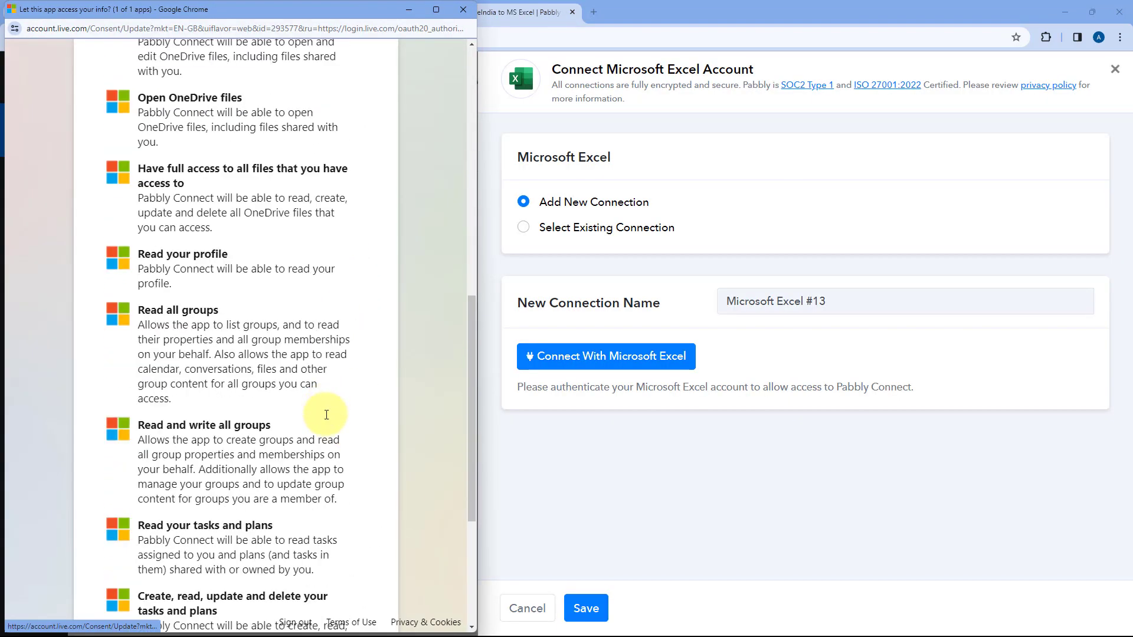
pyautogui.click(332, 564)
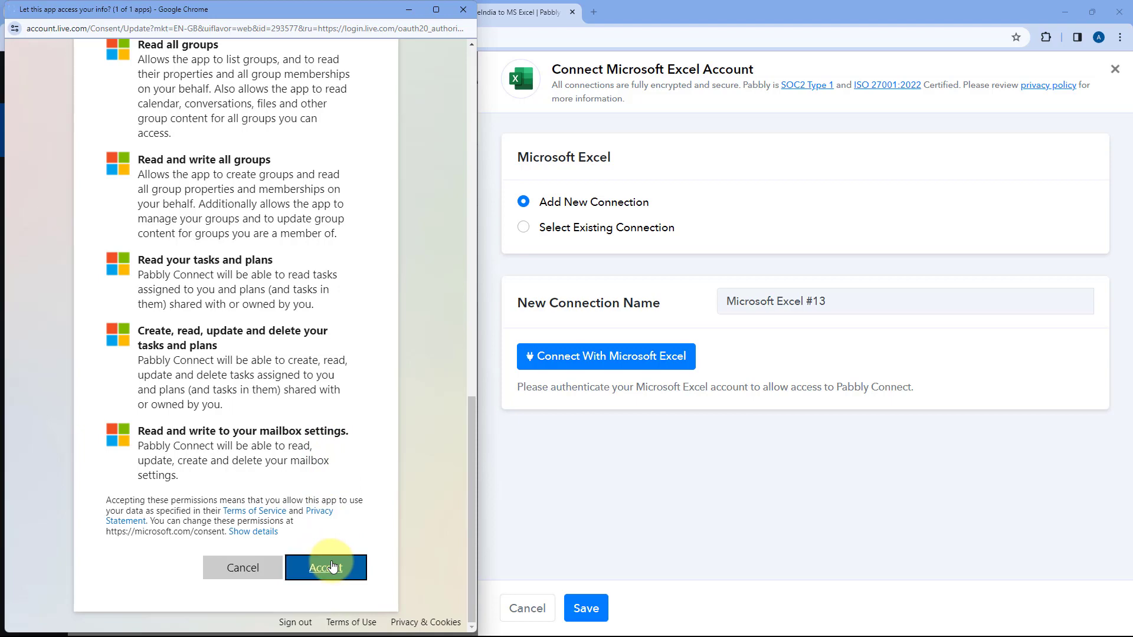
pyautogui.click(332, 566)
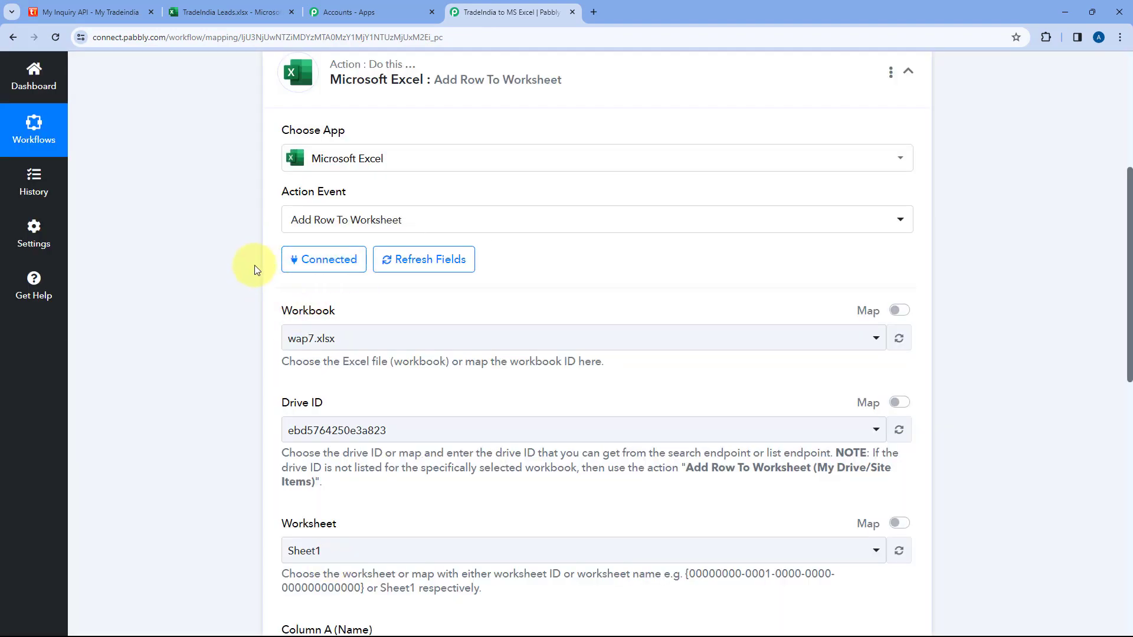
# Check the Excel file's name in its own tab and set the action's workbook to TradeIndia Leads.xlsx.
pyautogui.scroll(-2, 257, 264)
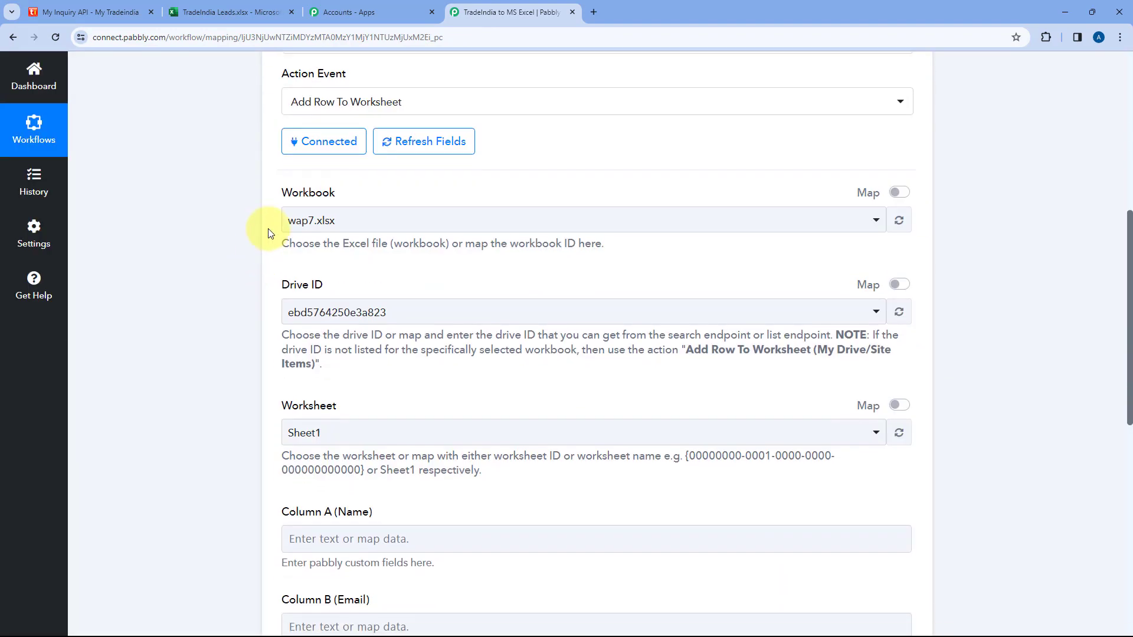
pyautogui.click(483, 217)
pyautogui.scroll(-2, 259, 259)
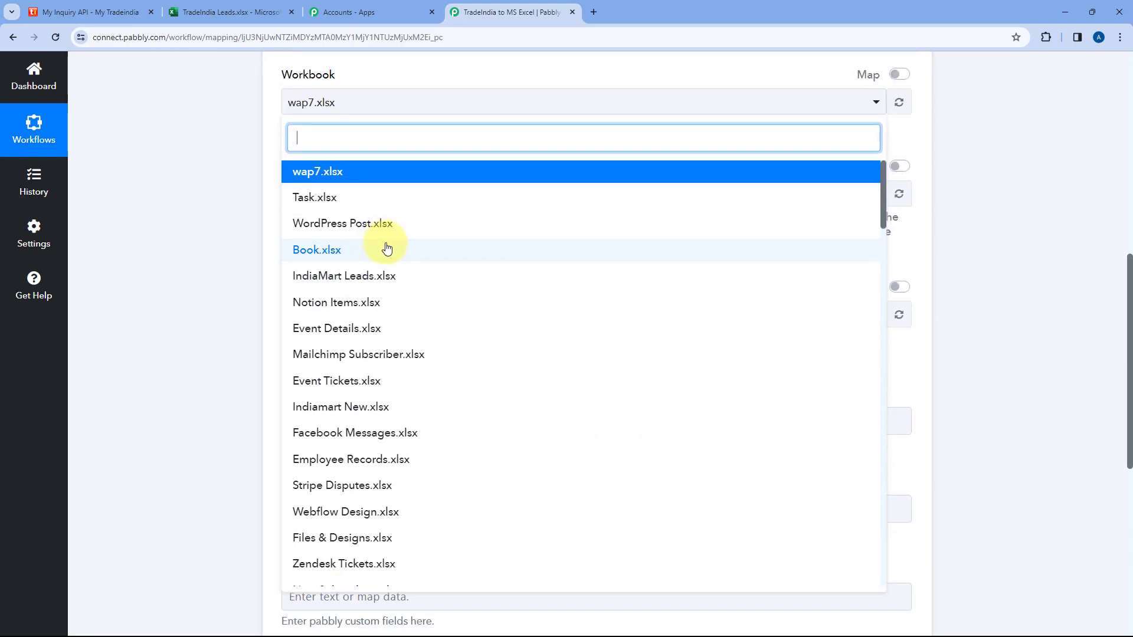
pyautogui.scroll(-9, 392, 292)
pyautogui.scroll(-10, 392, 308)
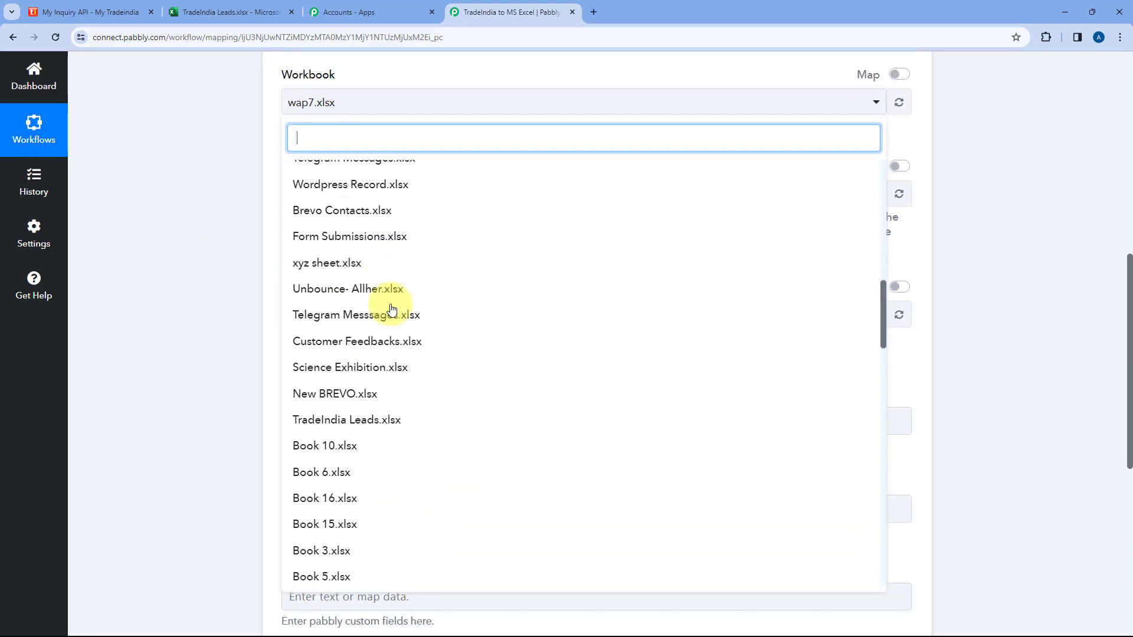
pyautogui.scroll(13, 392, 313)
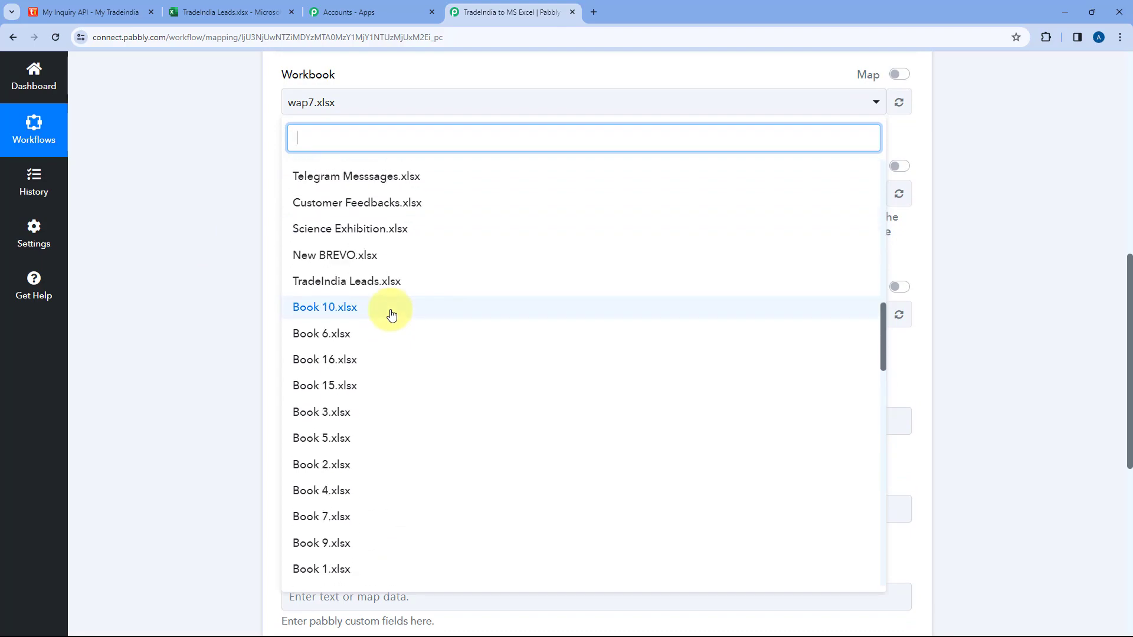
pyautogui.click(231, 12)
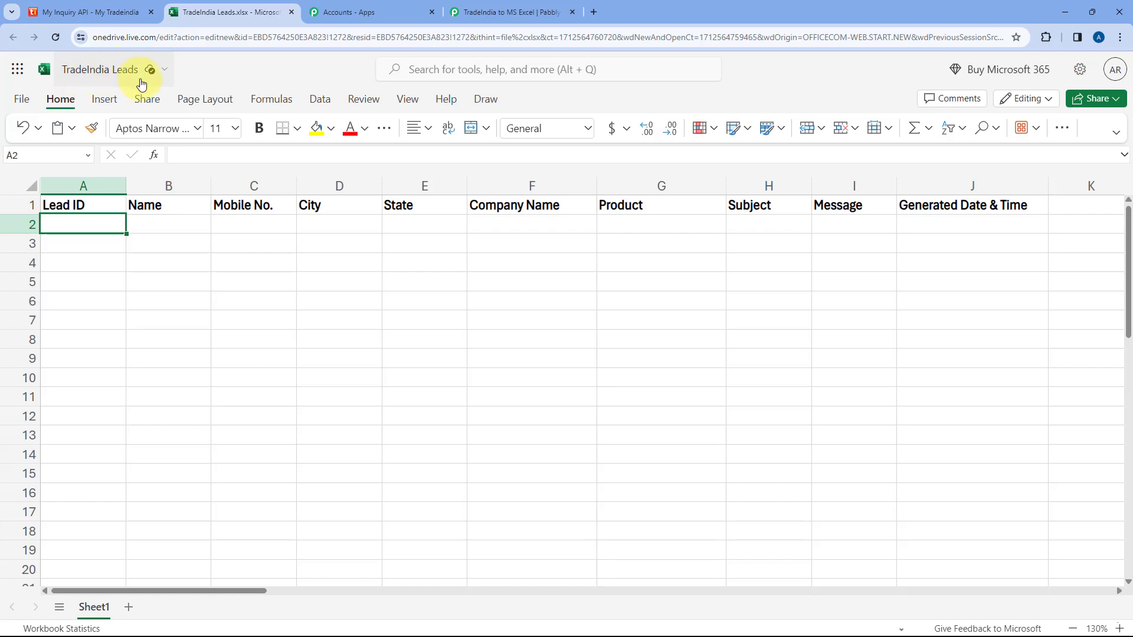
pyautogui.click(466, 12)
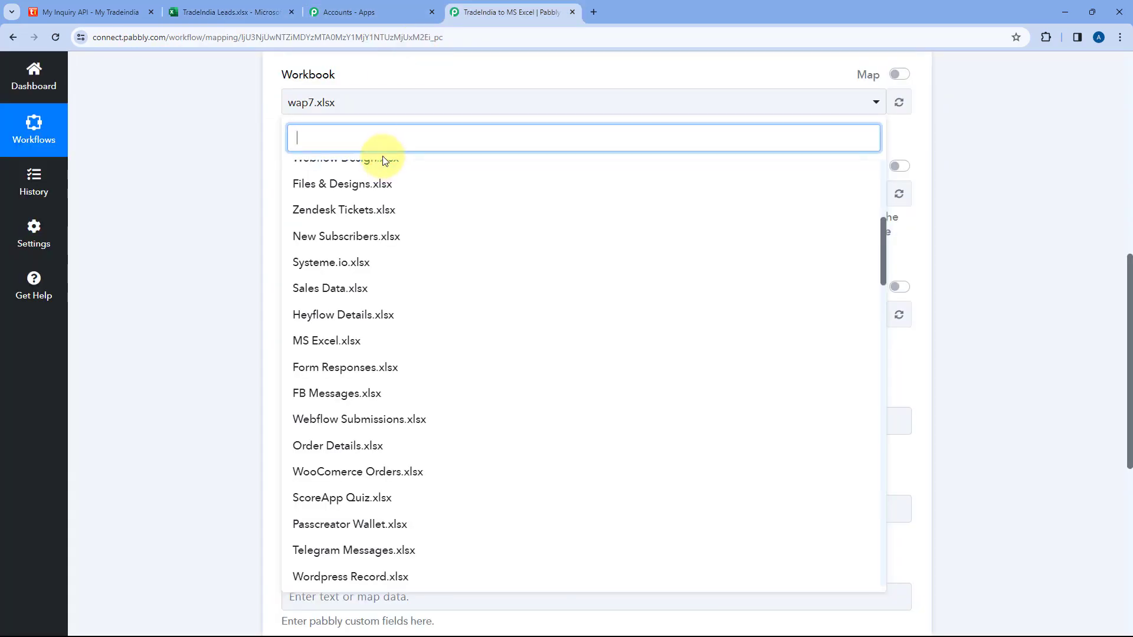
pyautogui.write('Tra')
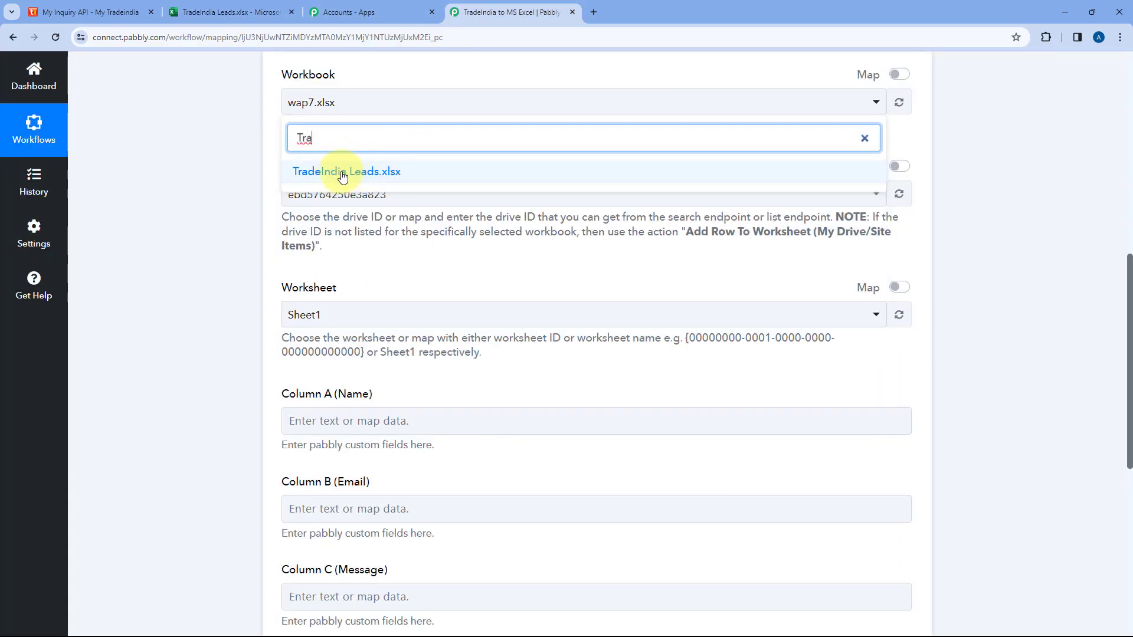
pyautogui.click(335, 171)
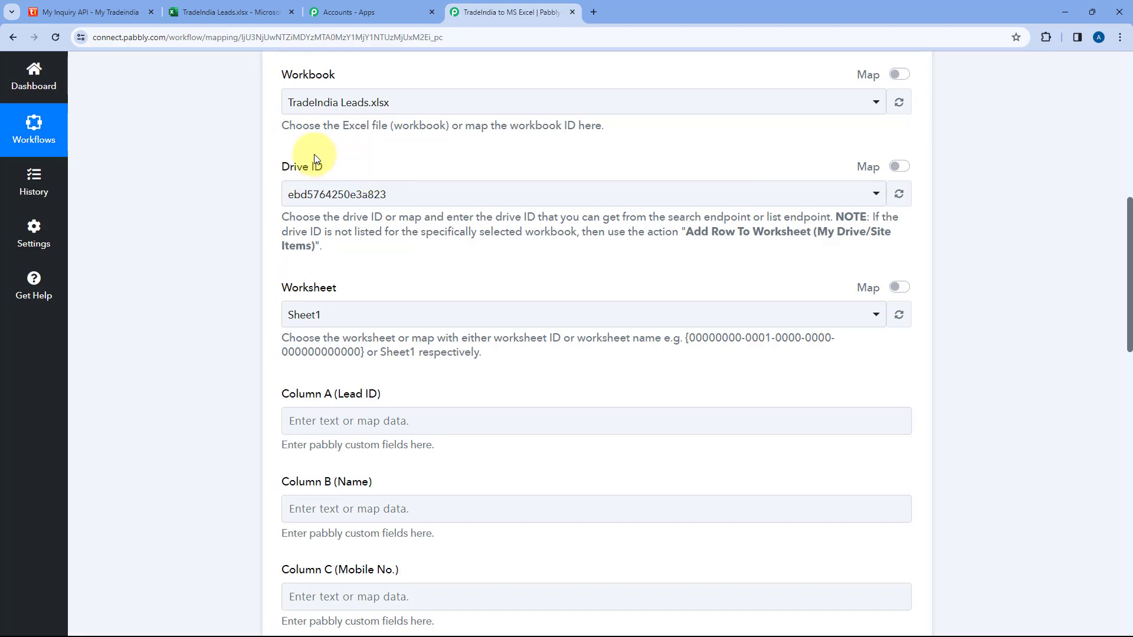
# Check the sheet name in the TradeIndia Leads workbook and set the action's worksheet to Sheet1.
pyautogui.scroll(-3, 370, 156)
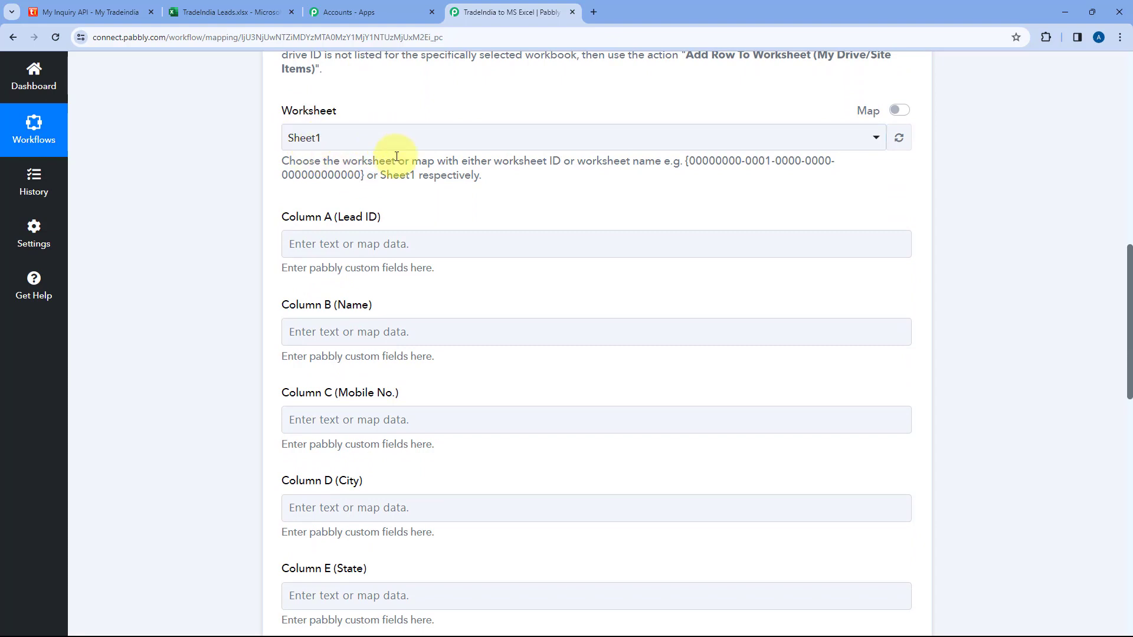
pyautogui.click(244, 13)
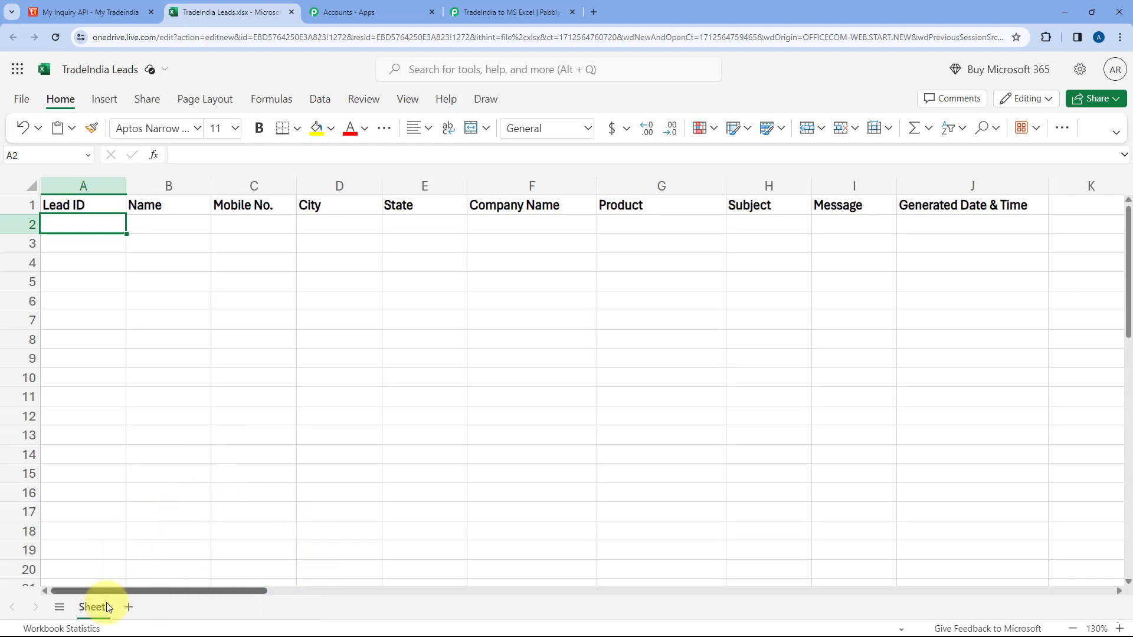
pyautogui.click(501, 12)
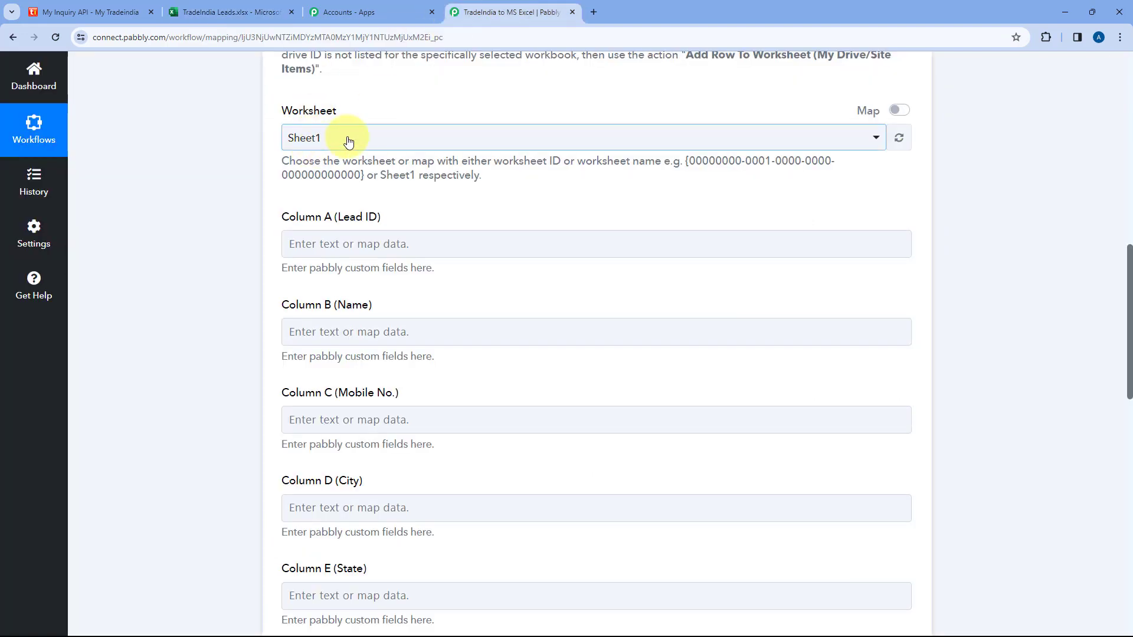
pyautogui.click(316, 139)
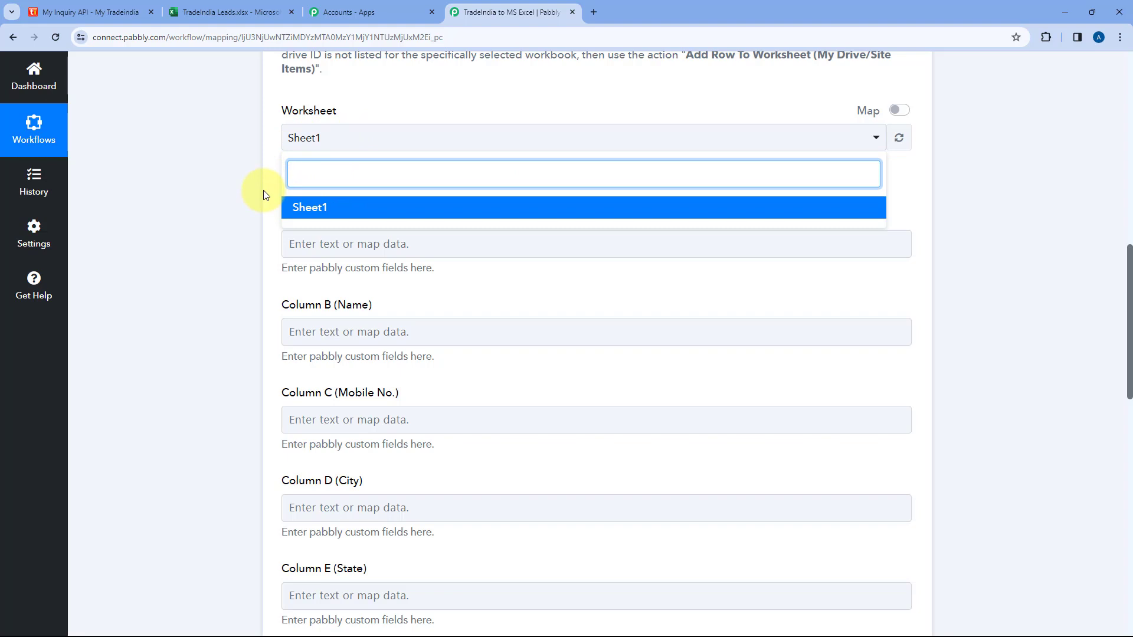
pyautogui.click(227, 11)
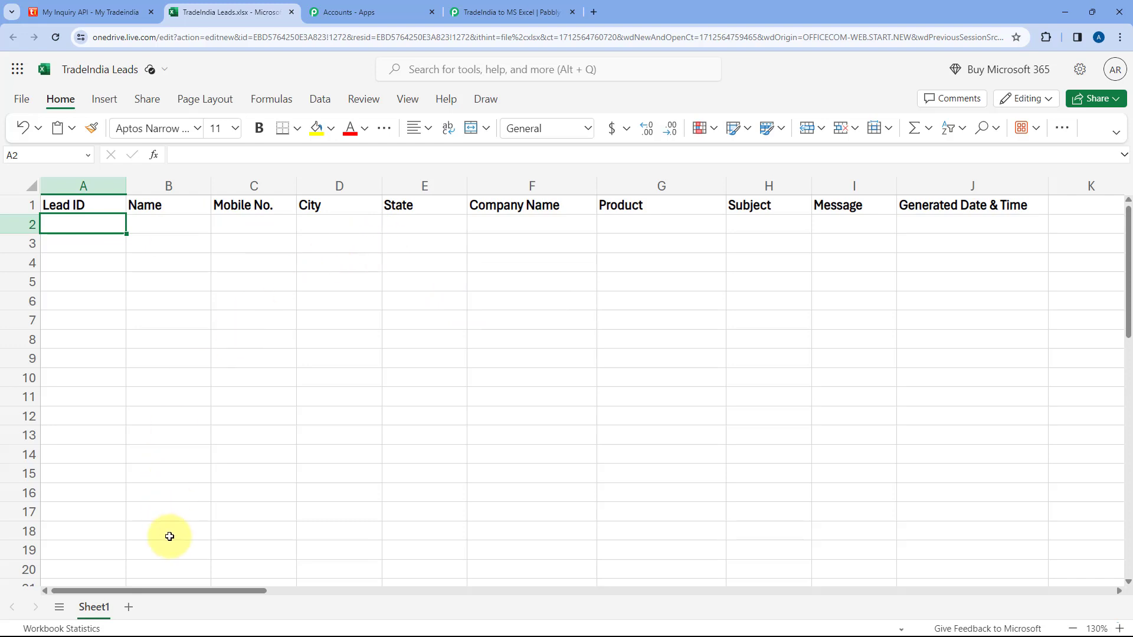
pyautogui.click(496, 12)
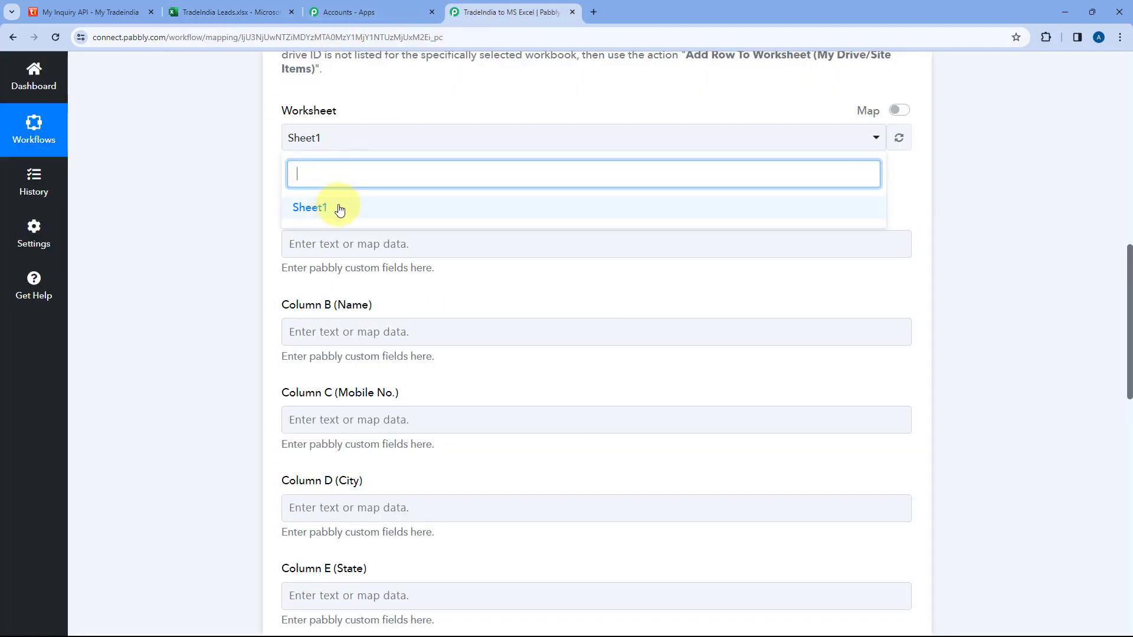
pyautogui.click(310, 207)
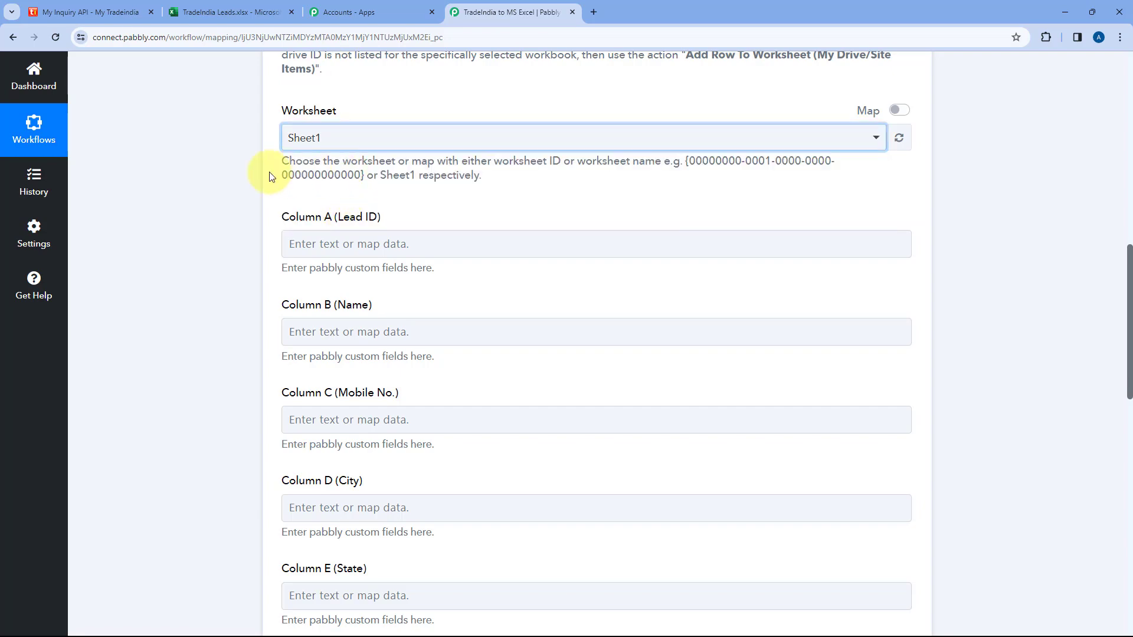
# Compare the action's column fields with the header row of the TradeIndia Leads workbook.
pyautogui.scroll(-1, 269, 172)
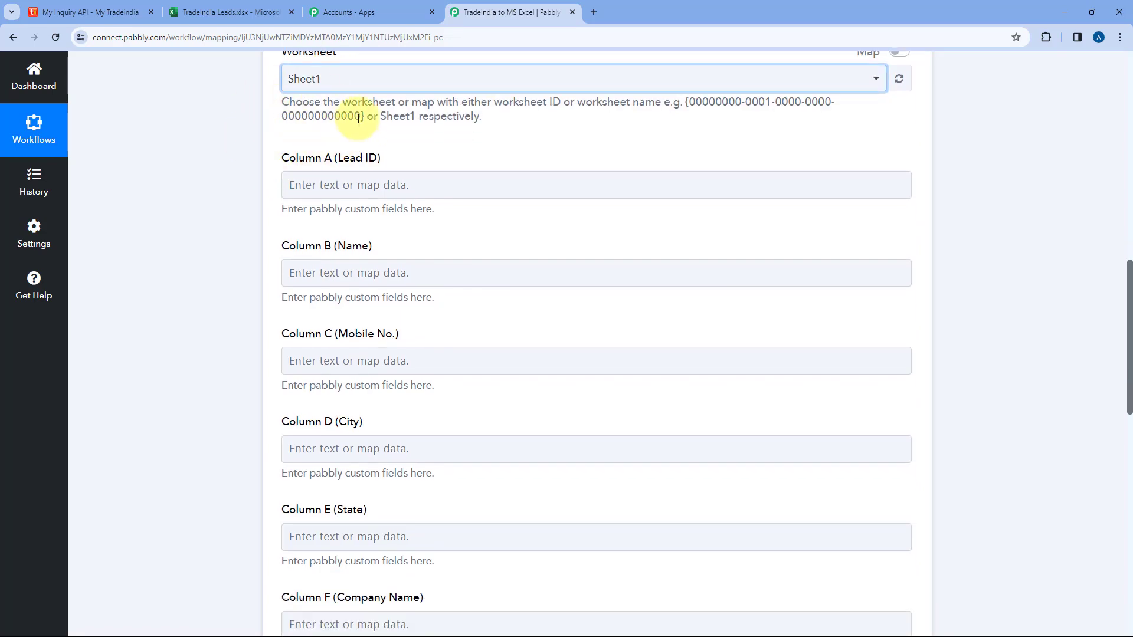
pyautogui.click(379, 148)
pyautogui.scroll(-1, 379, 147)
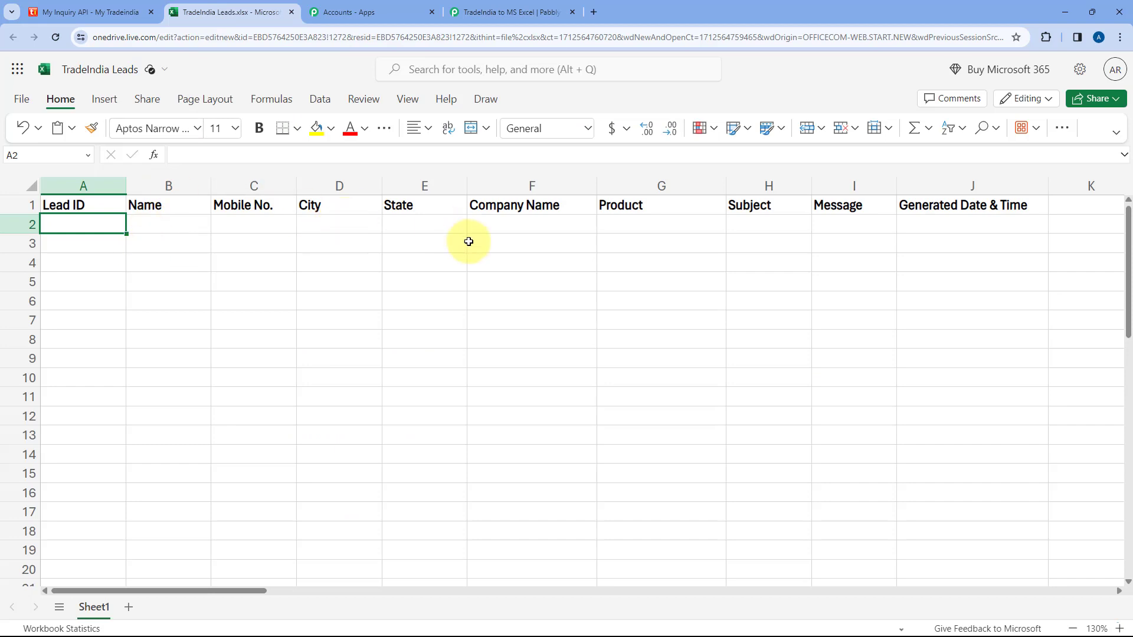
pyautogui.click(514, 12)
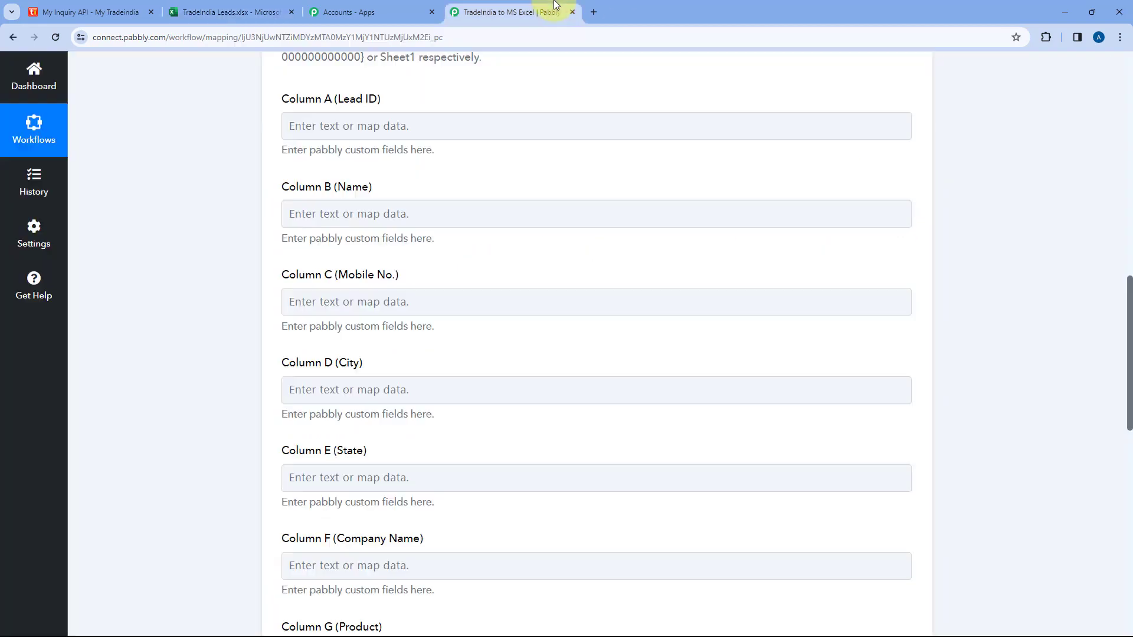
pyautogui.scroll(-3, 269, 278)
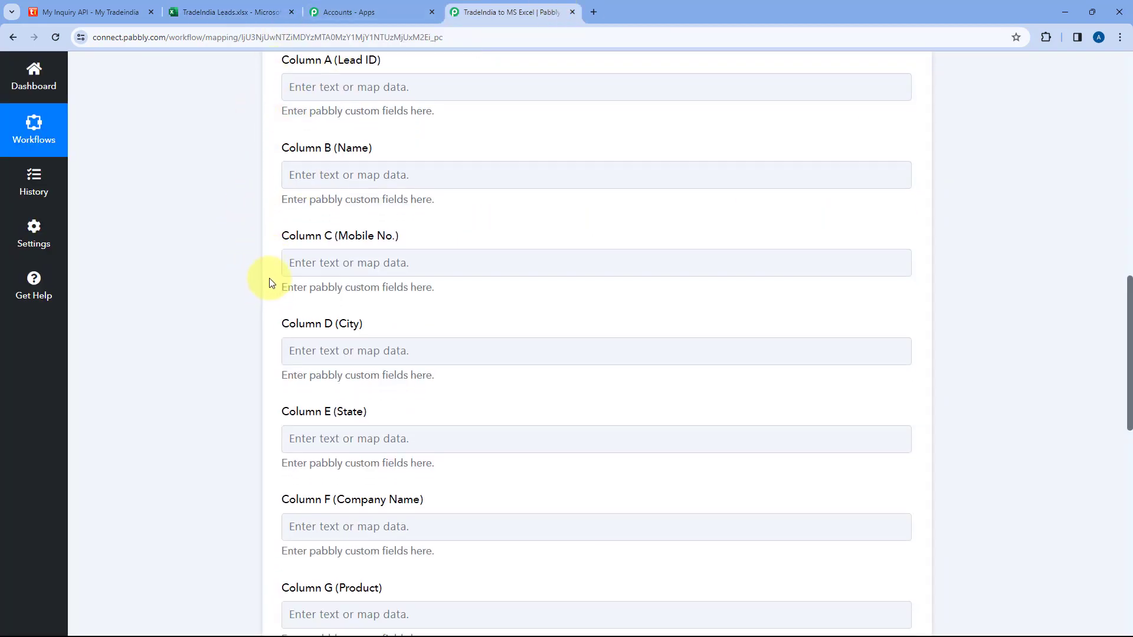
pyautogui.scroll(1, 268, 329)
# Review the lead response received by the TradeIndia trigger and reopen the Microsoft Excel action's settings.
pyautogui.scroll(12, 284, 319)
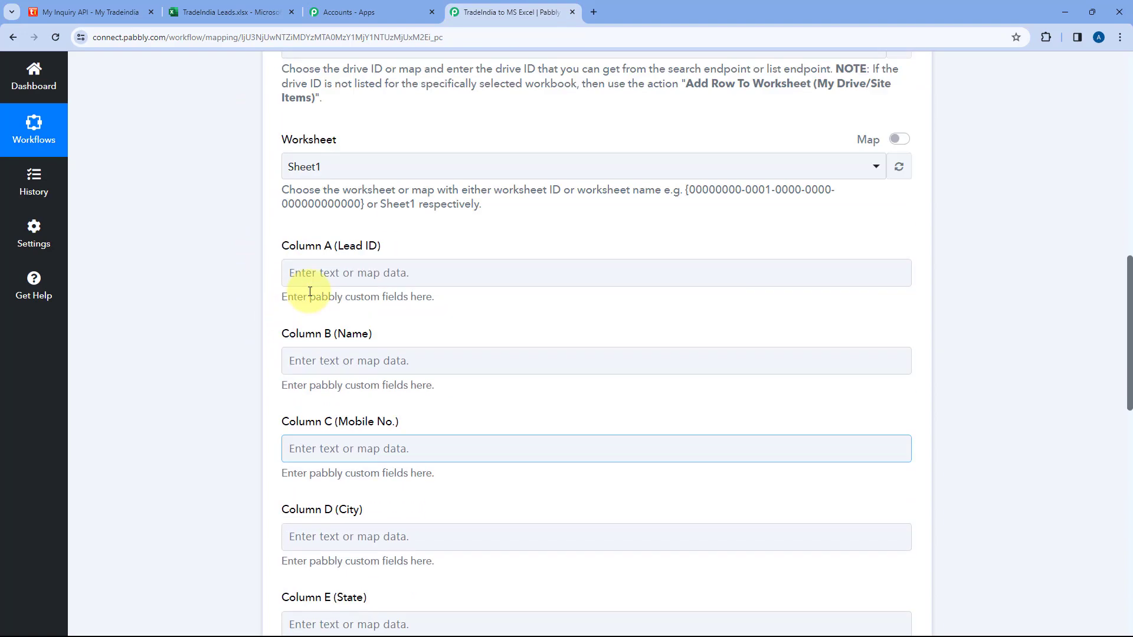
pyautogui.scroll(2, 466, 183)
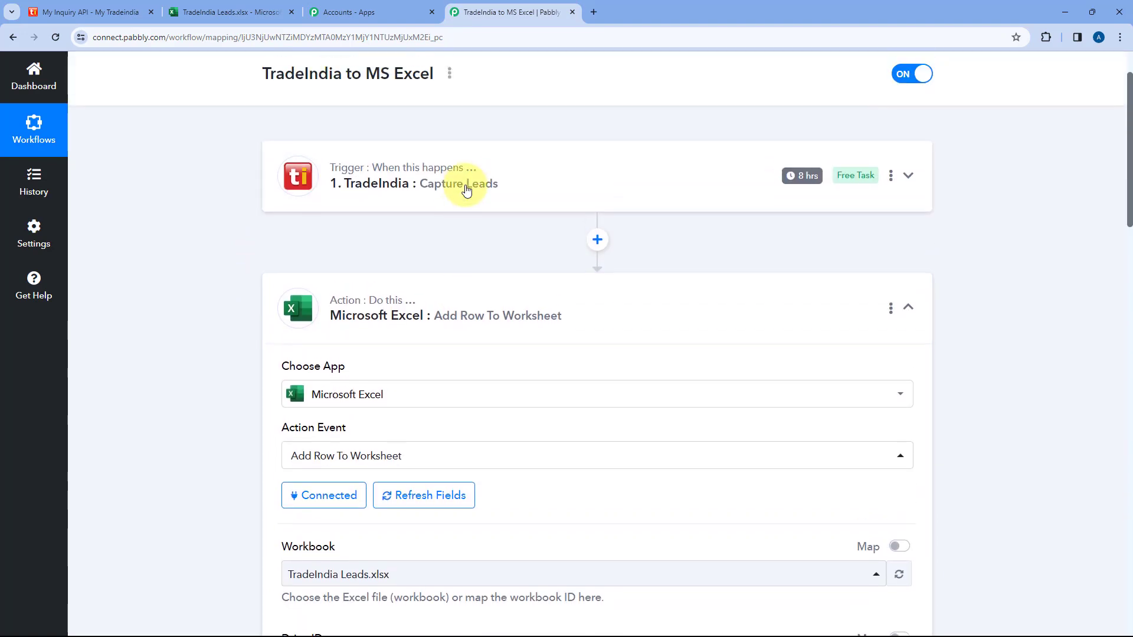
pyautogui.click(468, 183)
pyautogui.scroll(-8, 215, 283)
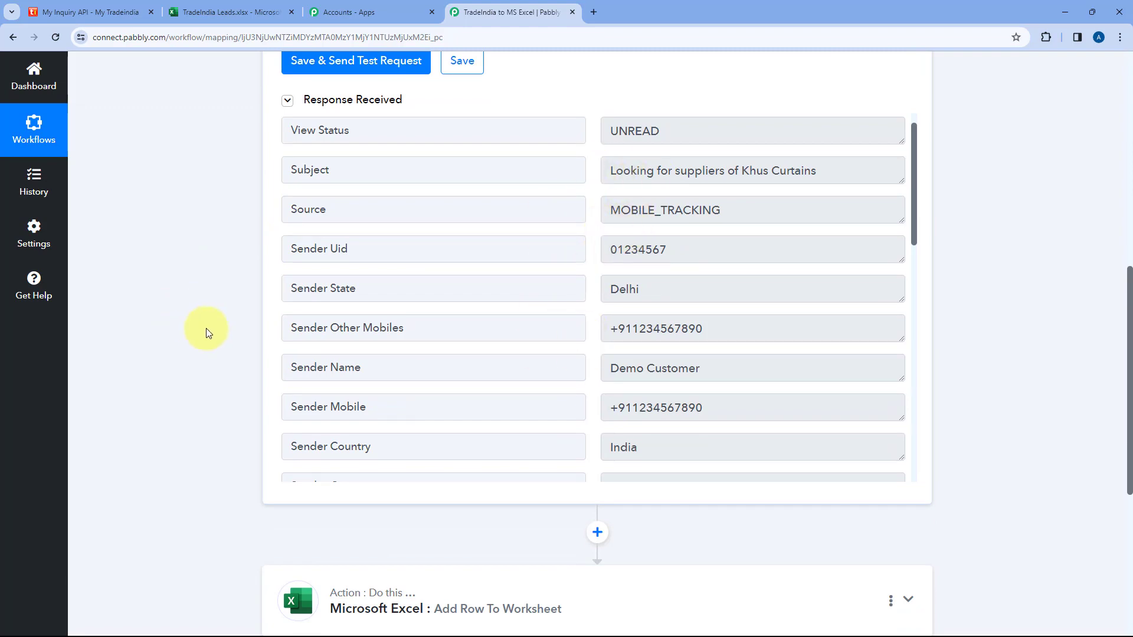
pyautogui.scroll(-6, 239, 323)
pyautogui.click(405, 242)
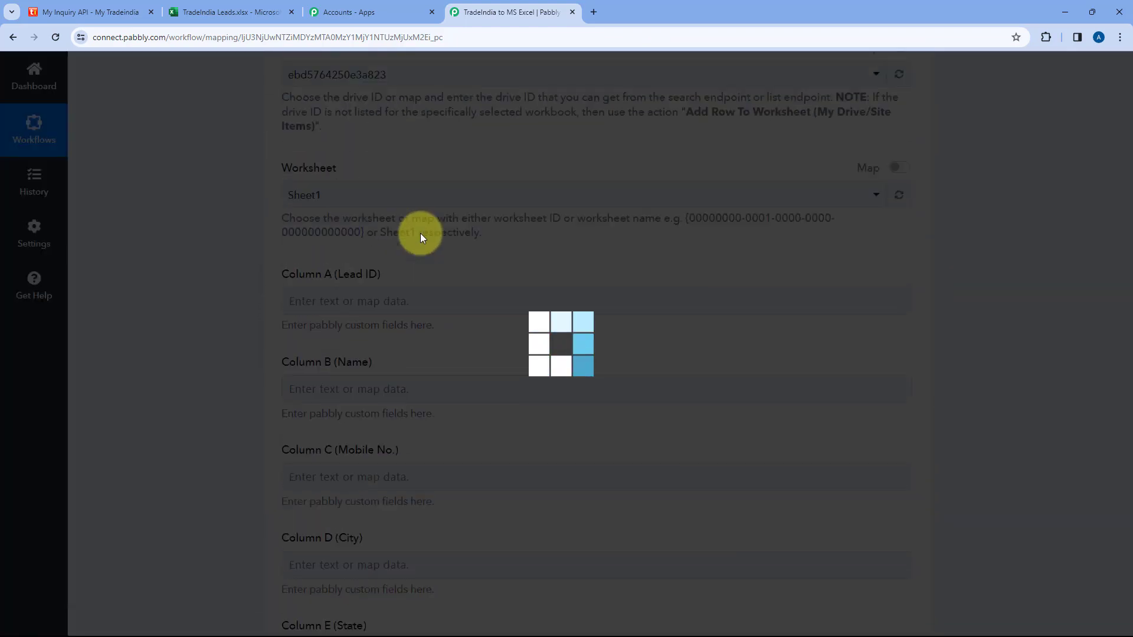
pyautogui.scroll(-8, 422, 235)
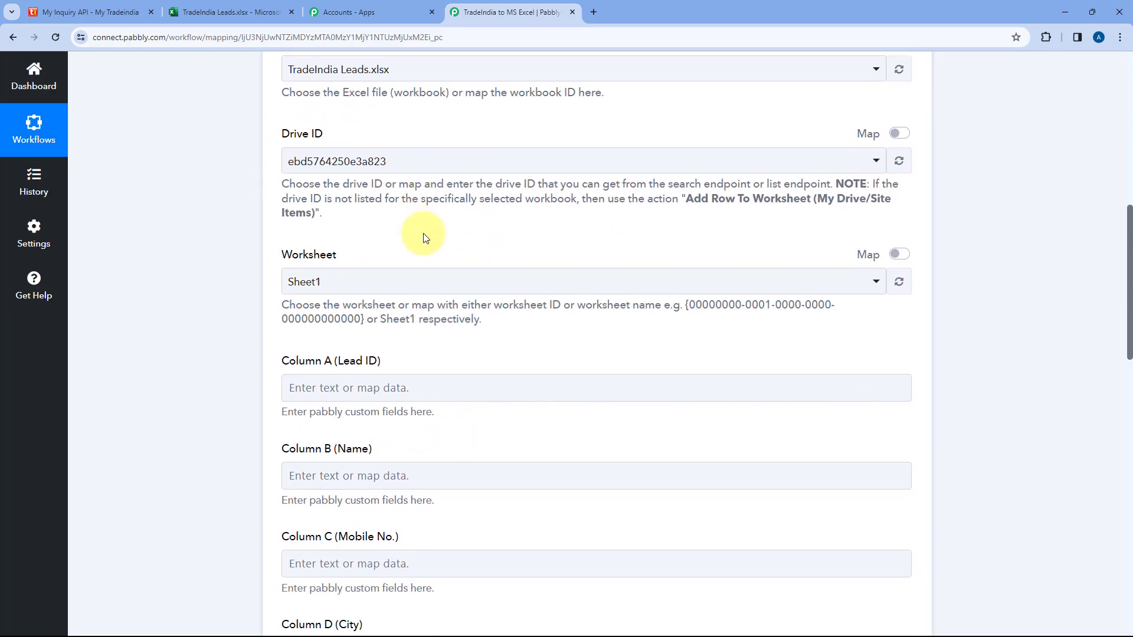
# Map Column A (Lead ID) to Sender Uid from the TradeIndia Capture Leads data.
pyautogui.scroll(-4, 423, 237)
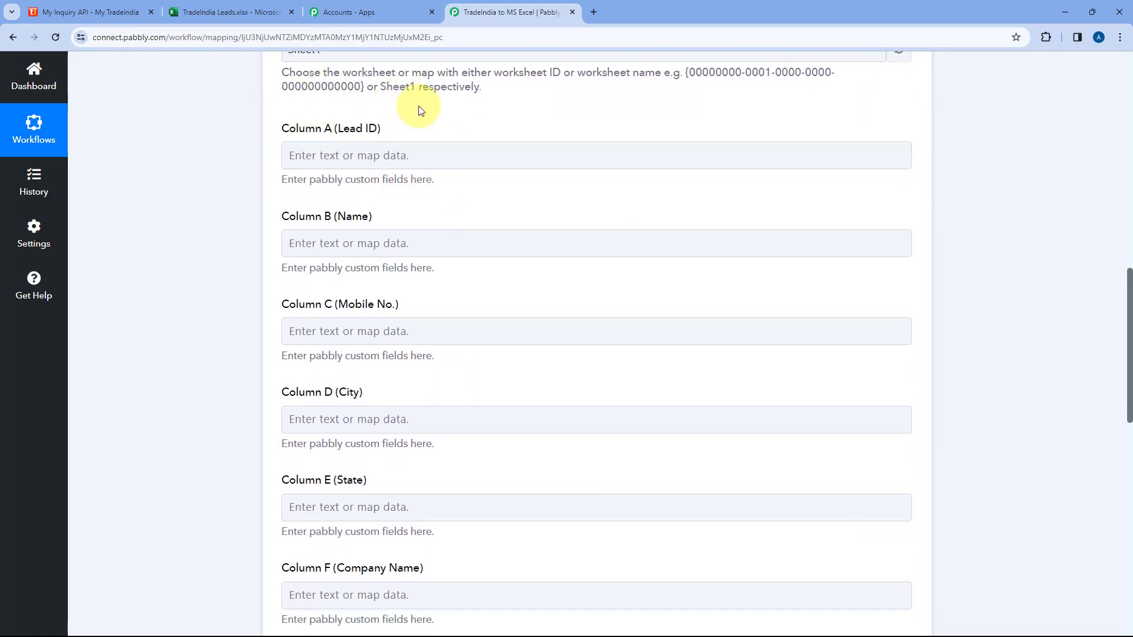
pyautogui.click(297, 156)
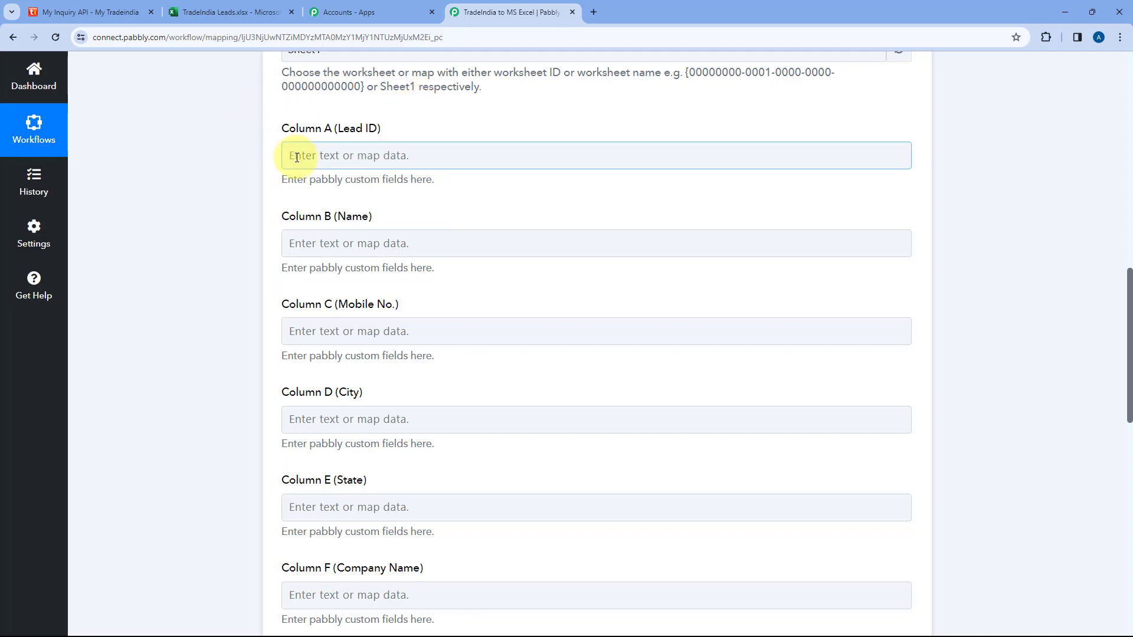
pyautogui.click(231, 12)
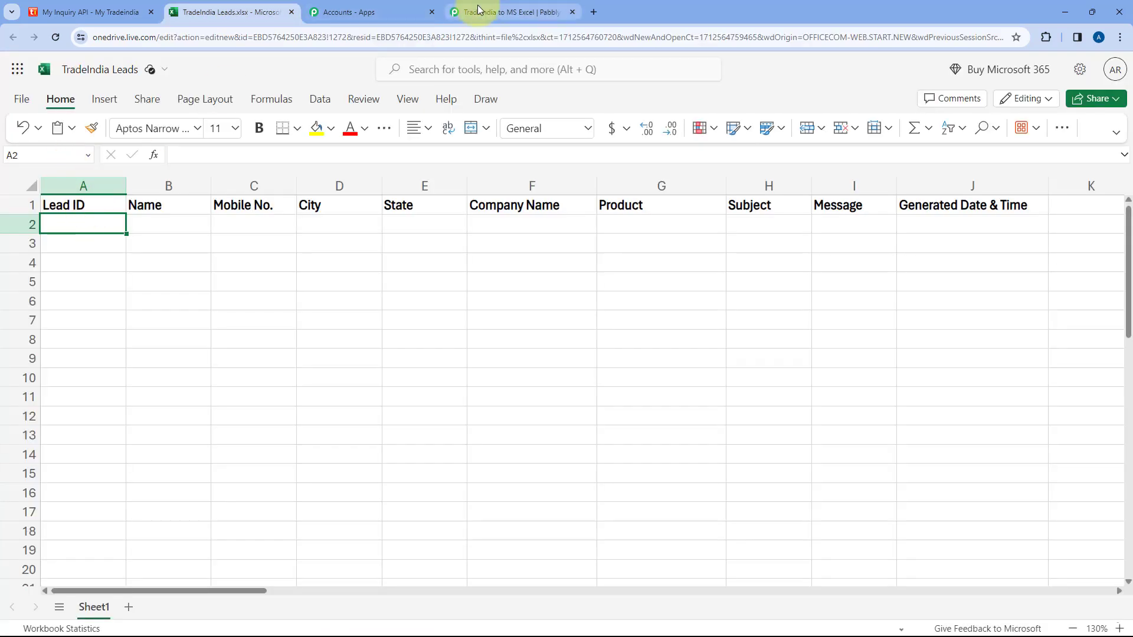
pyautogui.click(481, 12)
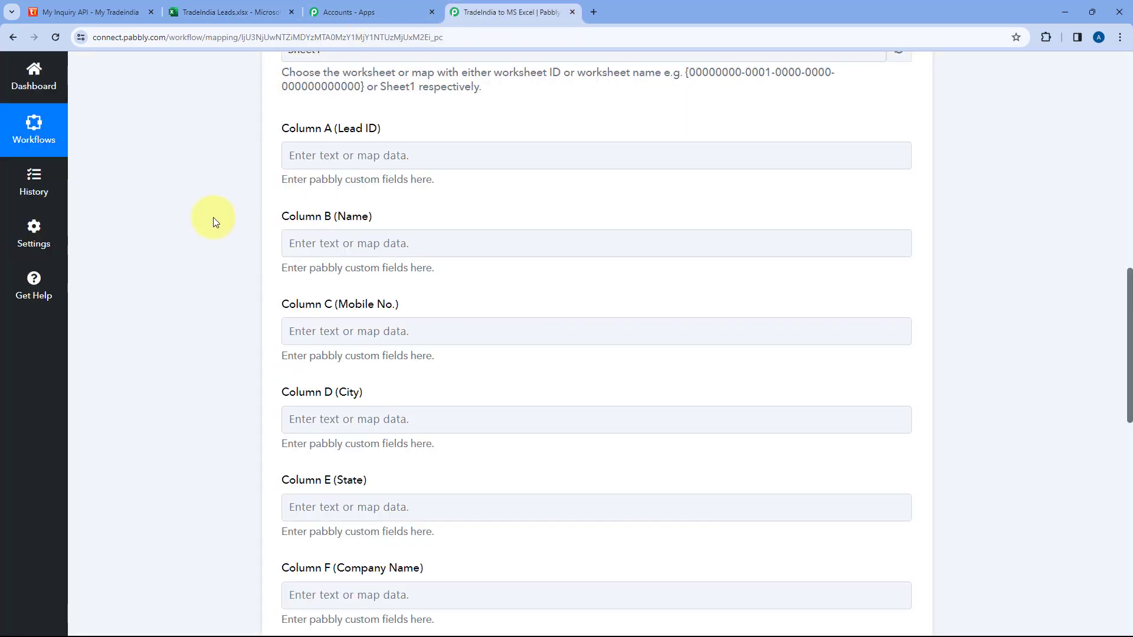
pyautogui.click(332, 154)
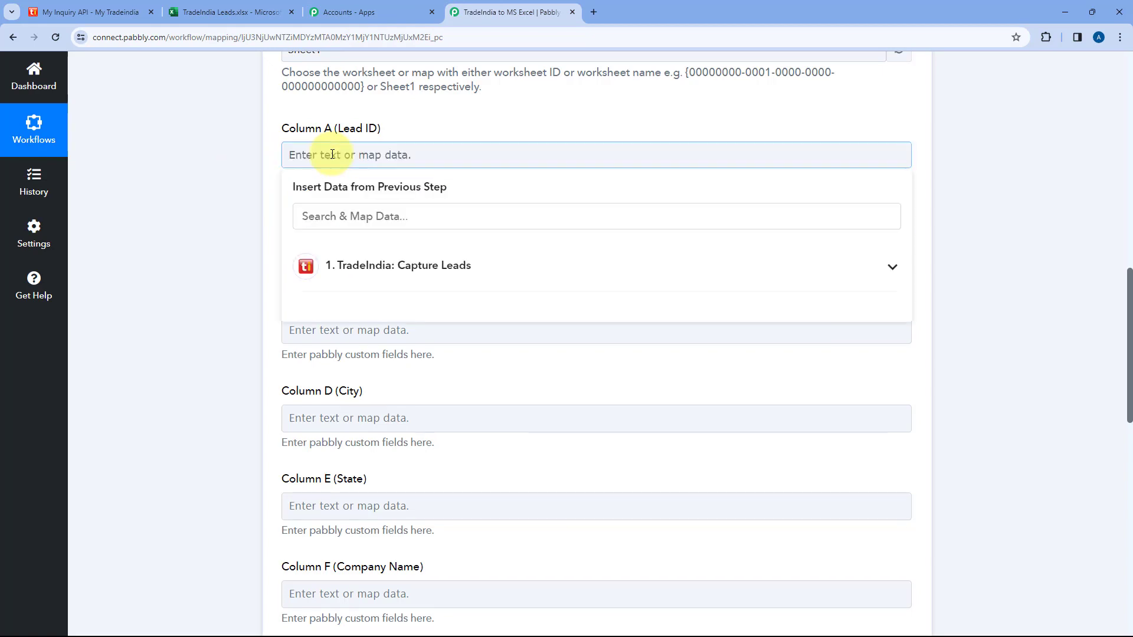
pyautogui.click(397, 270)
pyautogui.scroll(-2, 232, 240)
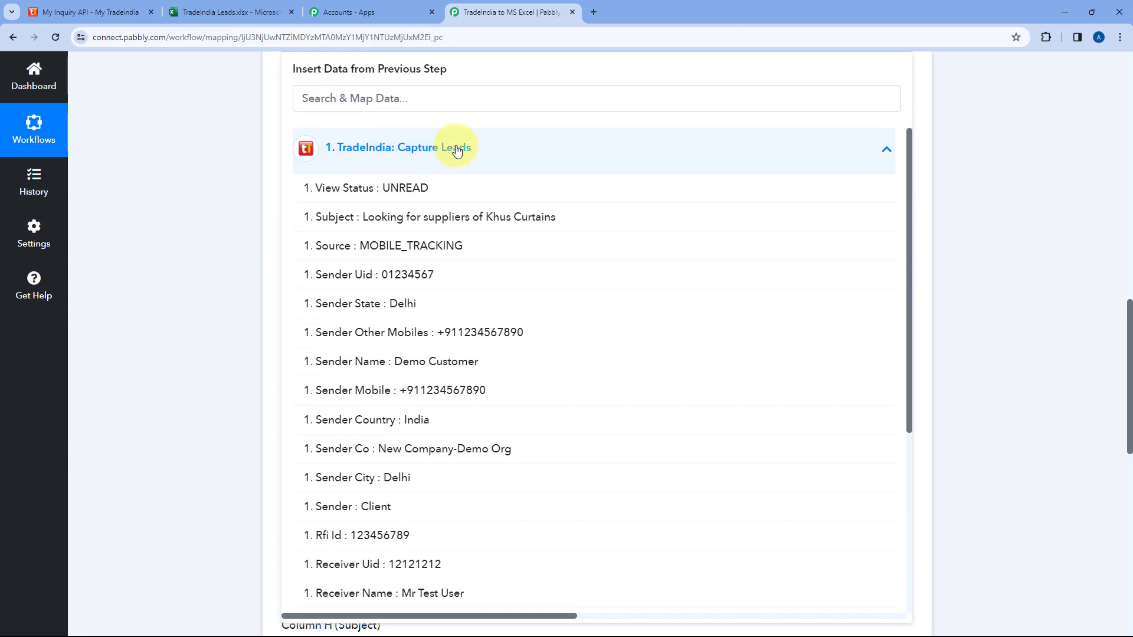
pyautogui.click(362, 279)
pyautogui.click(254, 136)
pyautogui.scroll(1, 253, 135)
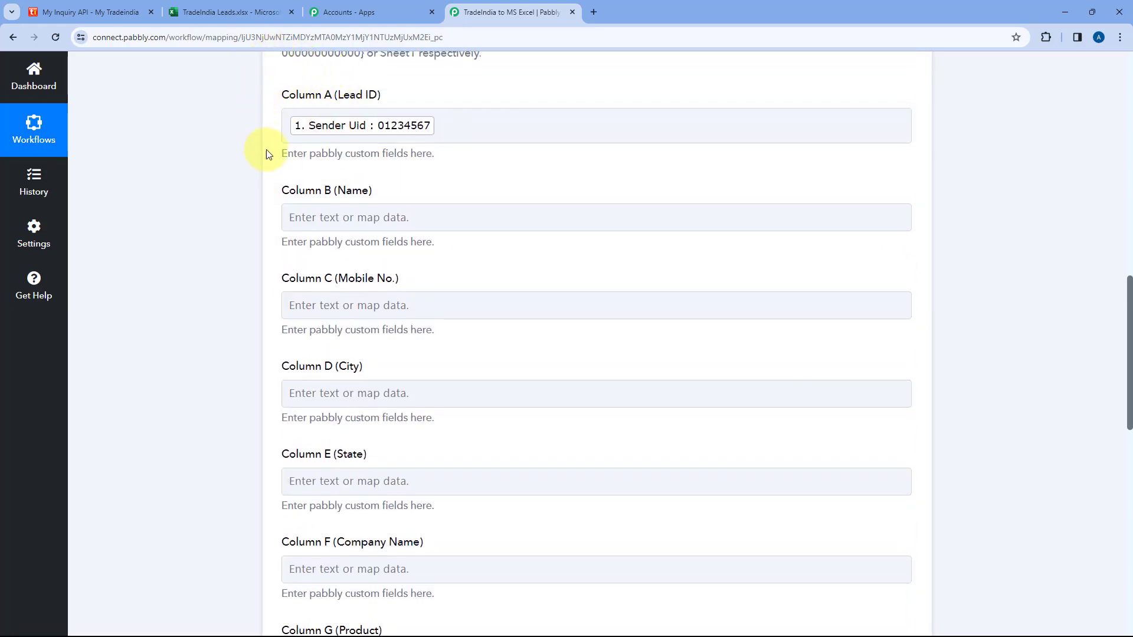
# Check the TradeIndia and Excel tabs and map Column B (Name) to Sender Name from the captured lead.
pyautogui.click(90, 11)
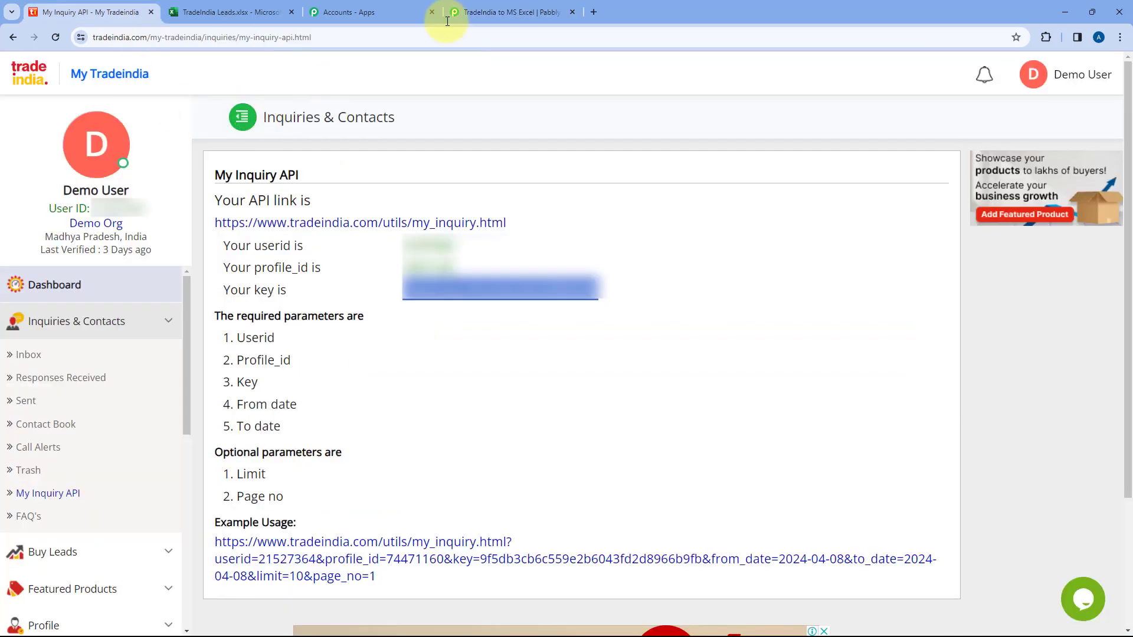
pyautogui.click(506, 8)
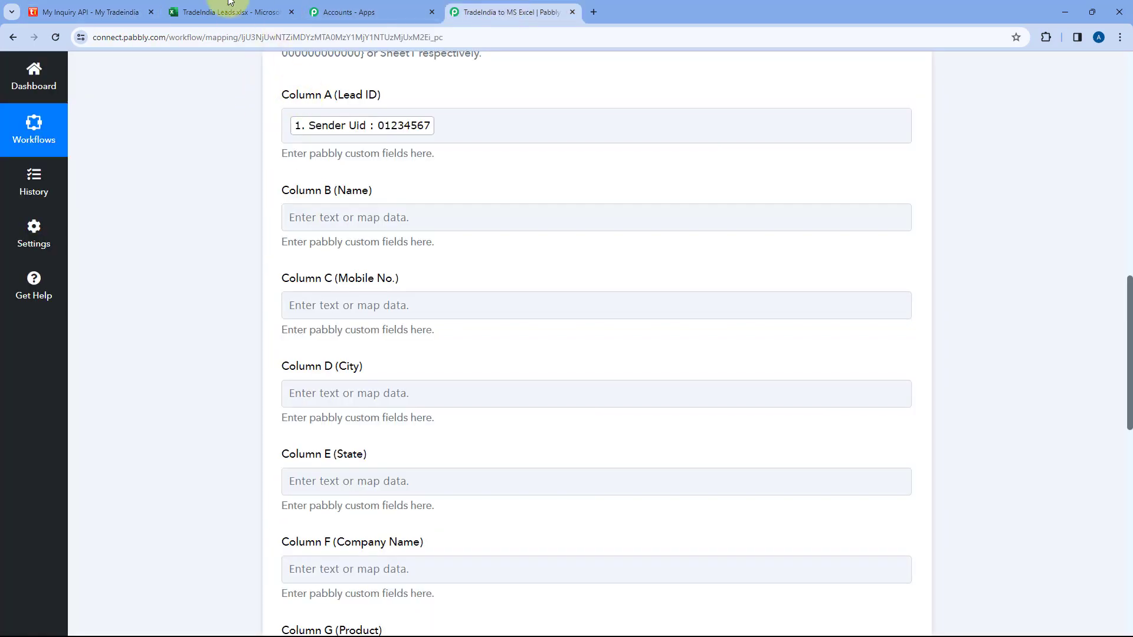
pyautogui.click(248, 12)
pyautogui.click(472, 10)
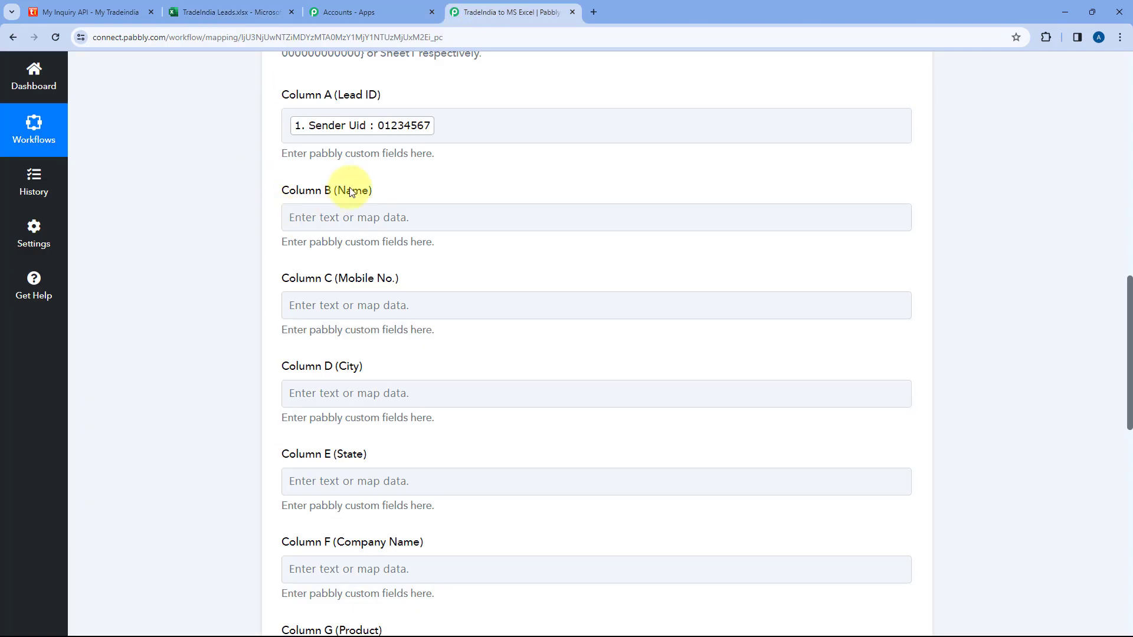
pyautogui.click(321, 217)
pyautogui.click(320, 216)
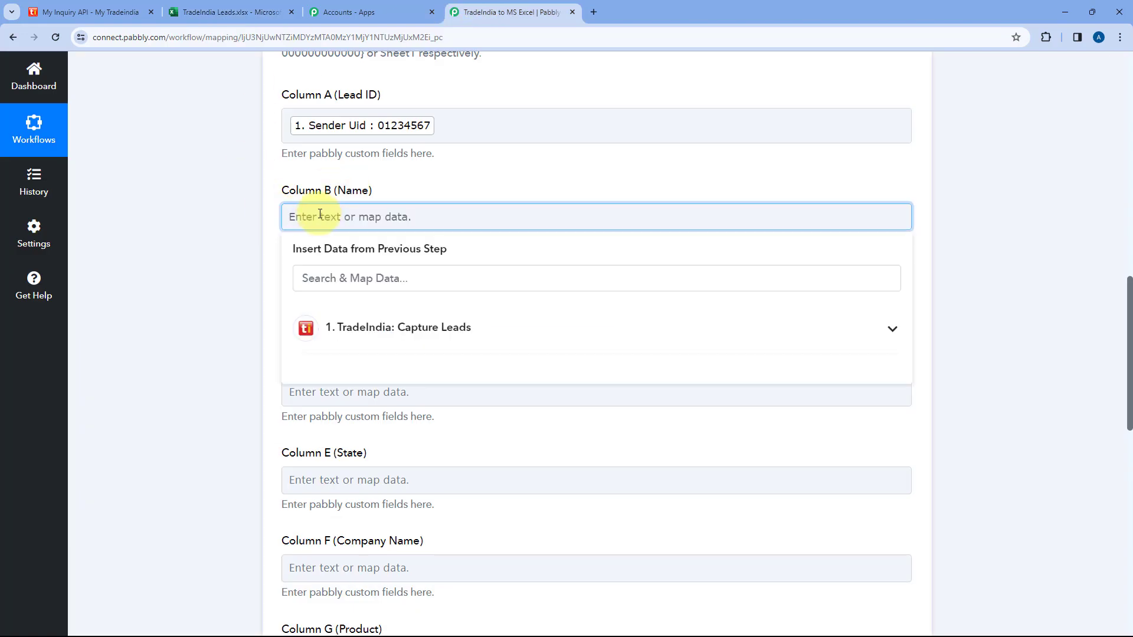
pyautogui.click(384, 324)
pyautogui.scroll(-5, 284, 295)
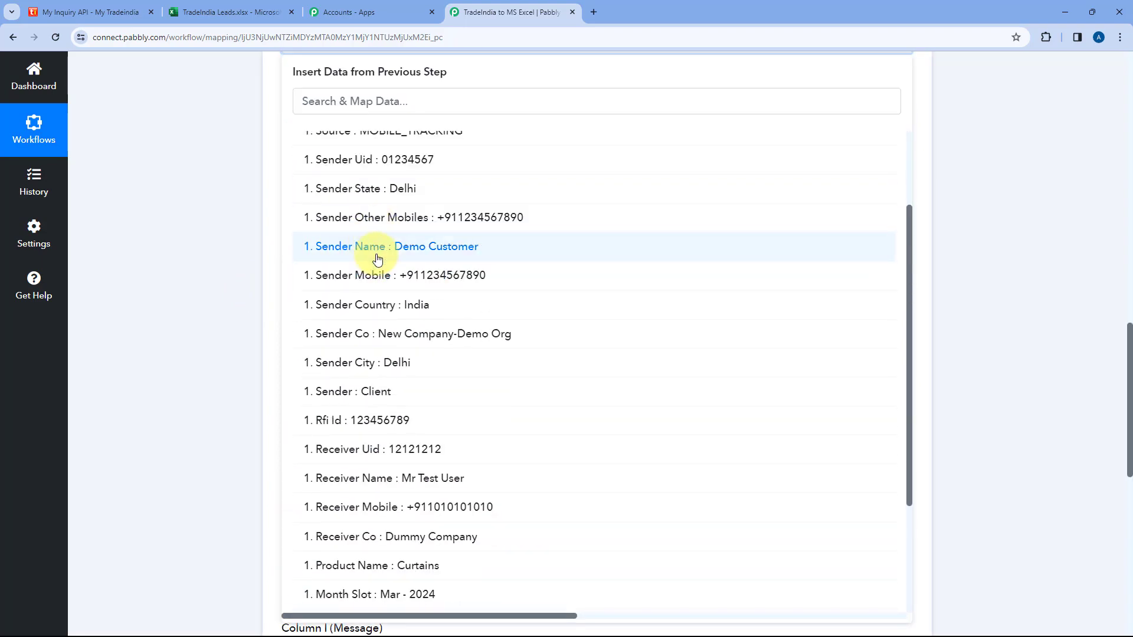
pyautogui.click(376, 258)
pyautogui.click(261, 126)
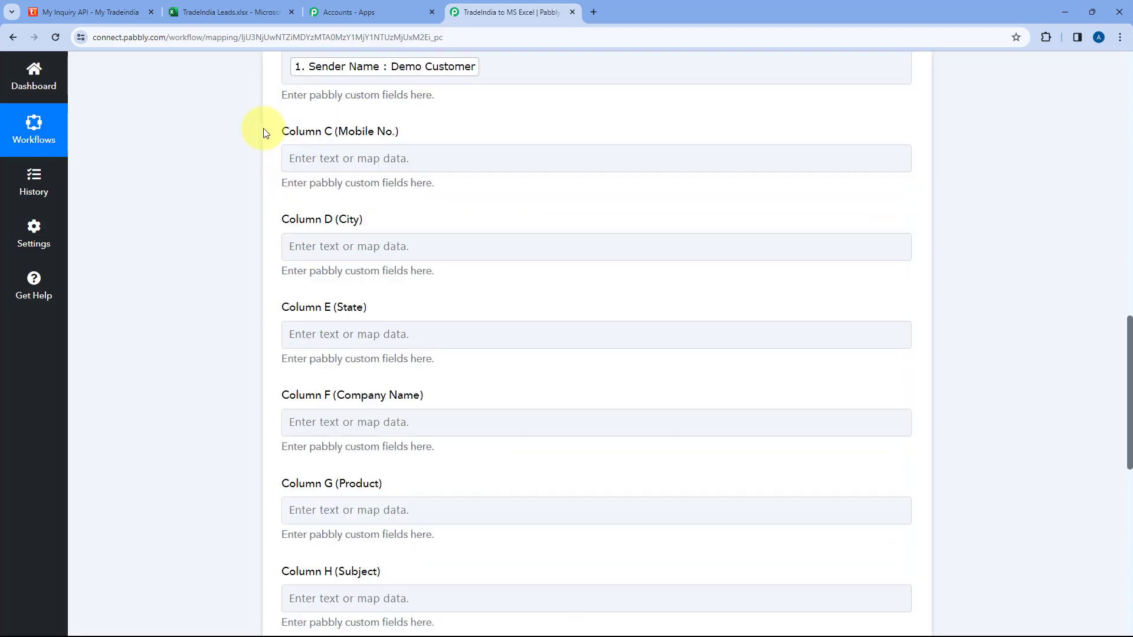
# Map Column C (Mobile No.) to Sender Mobile from the TradeIndia Capture Leads data.
pyautogui.click(316, 159)
pyautogui.click(350, 267)
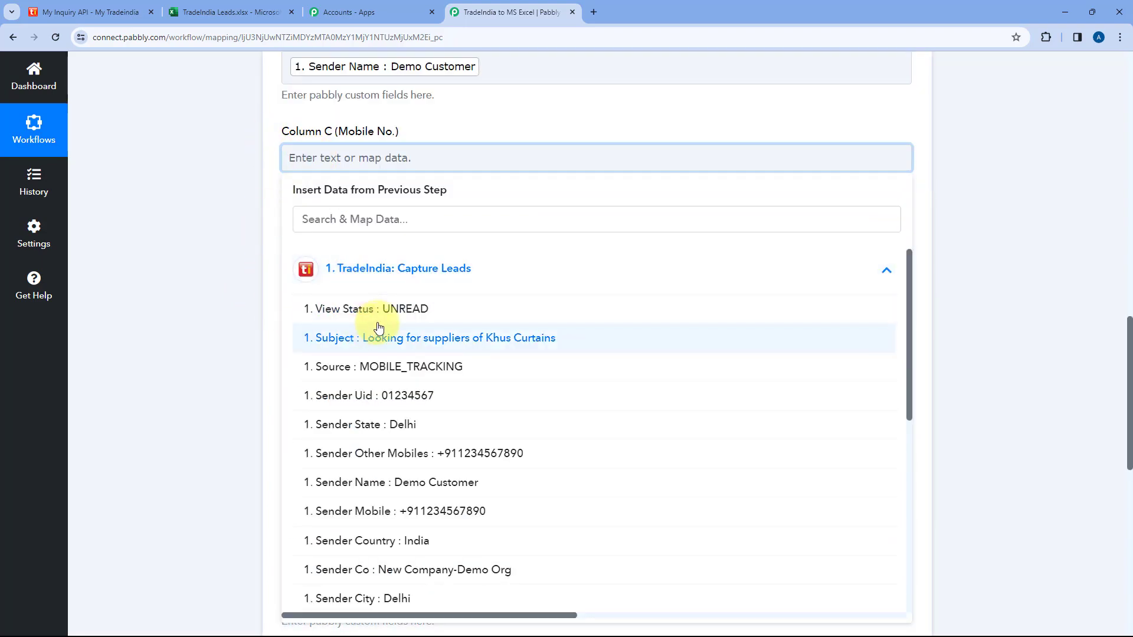
pyautogui.scroll(-1, 373, 339)
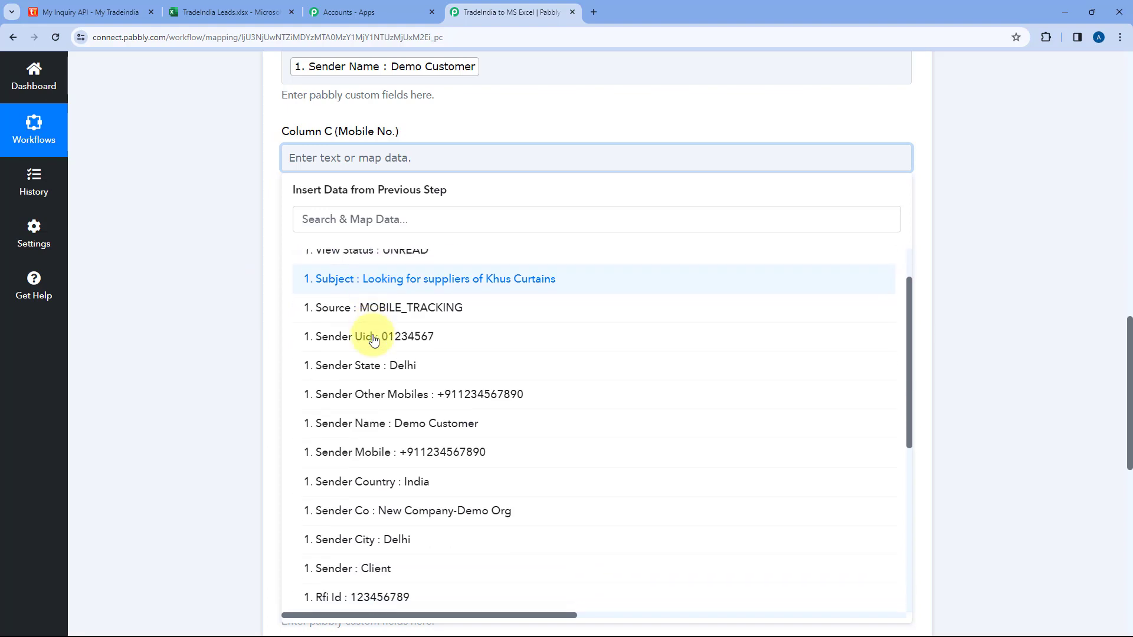
pyautogui.click(366, 450)
pyautogui.click(267, 172)
# Map Column D (City) to Sender City from the TradeIndia Capture Leads data.
pyautogui.scroll(-1, 266, 172)
pyautogui.click(335, 195)
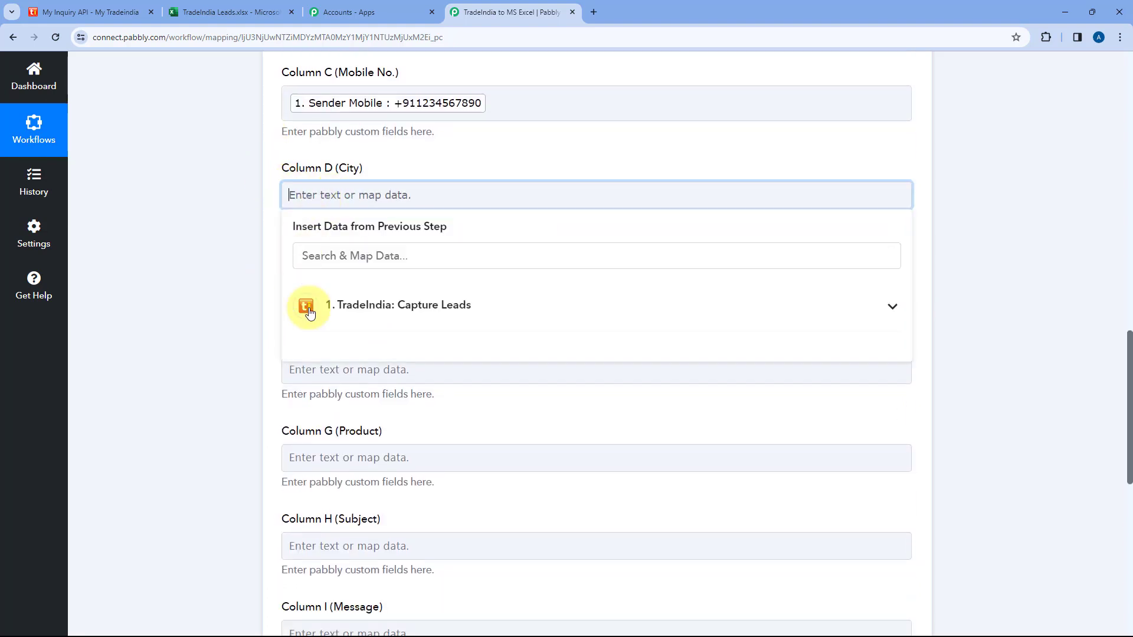
pyautogui.click(309, 306)
pyautogui.scroll(-2, 331, 354)
pyautogui.scroll(-3, 345, 382)
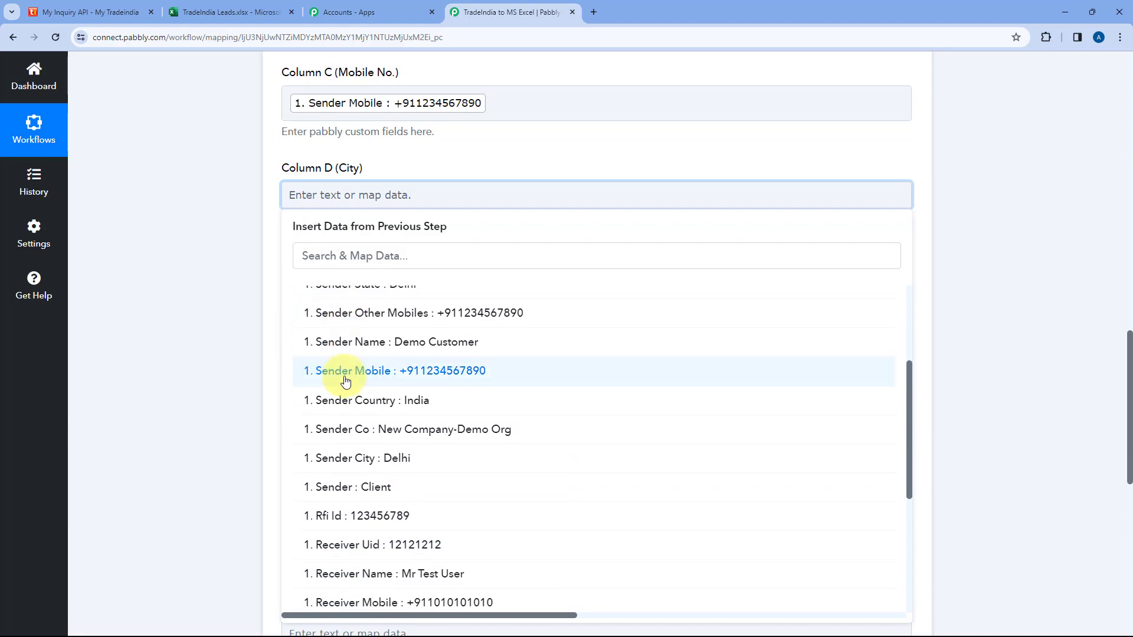
pyautogui.click(318, 396)
pyautogui.click(272, 163)
# Map Column E (State) to Sender State from the TradeIndia Capture Leads data.
pyautogui.scroll(-2, 277, 166)
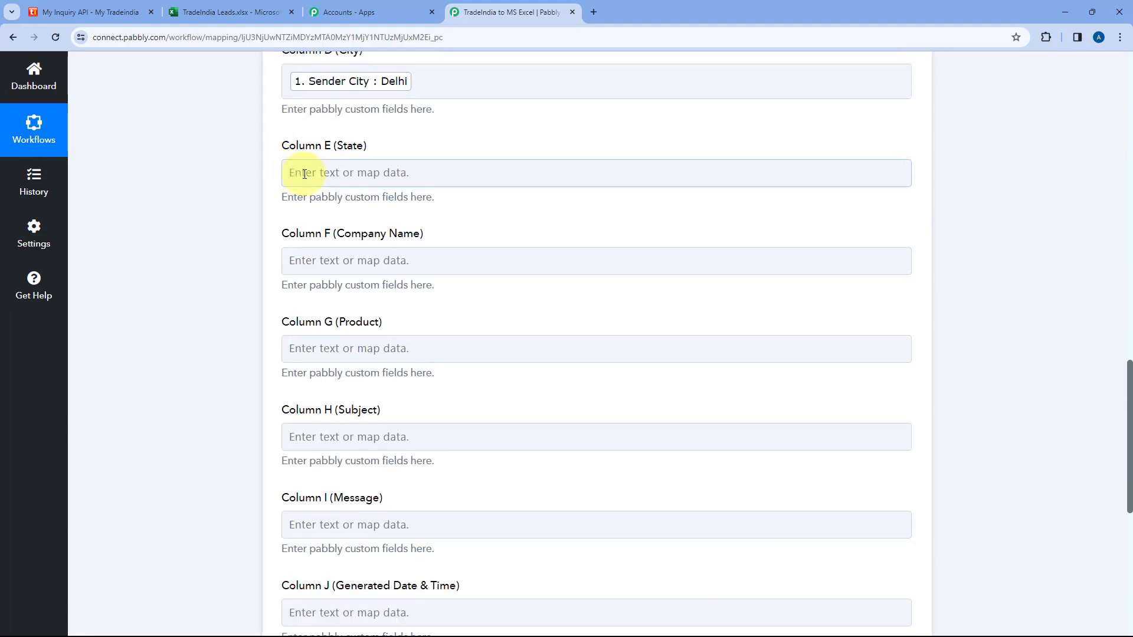
pyautogui.click(286, 171)
pyautogui.click(354, 283)
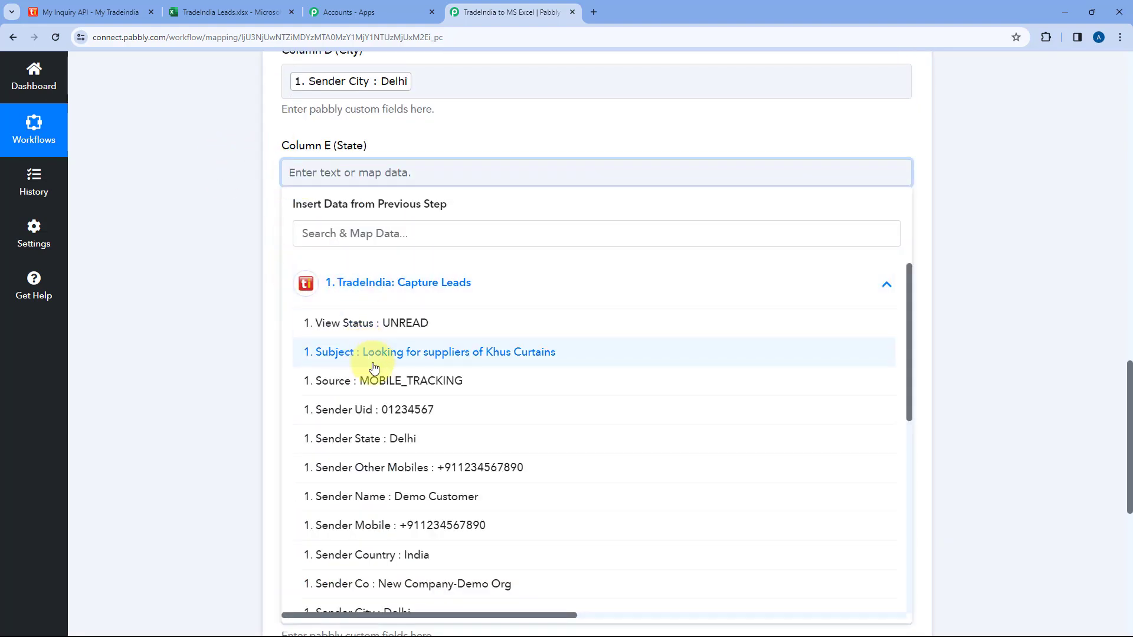
pyautogui.click(385, 438)
pyautogui.click(273, 180)
# Map Column F (Company Name) to Sender Co from the TradeIndia Capture Leads data.
pyautogui.scroll(-1, 278, 188)
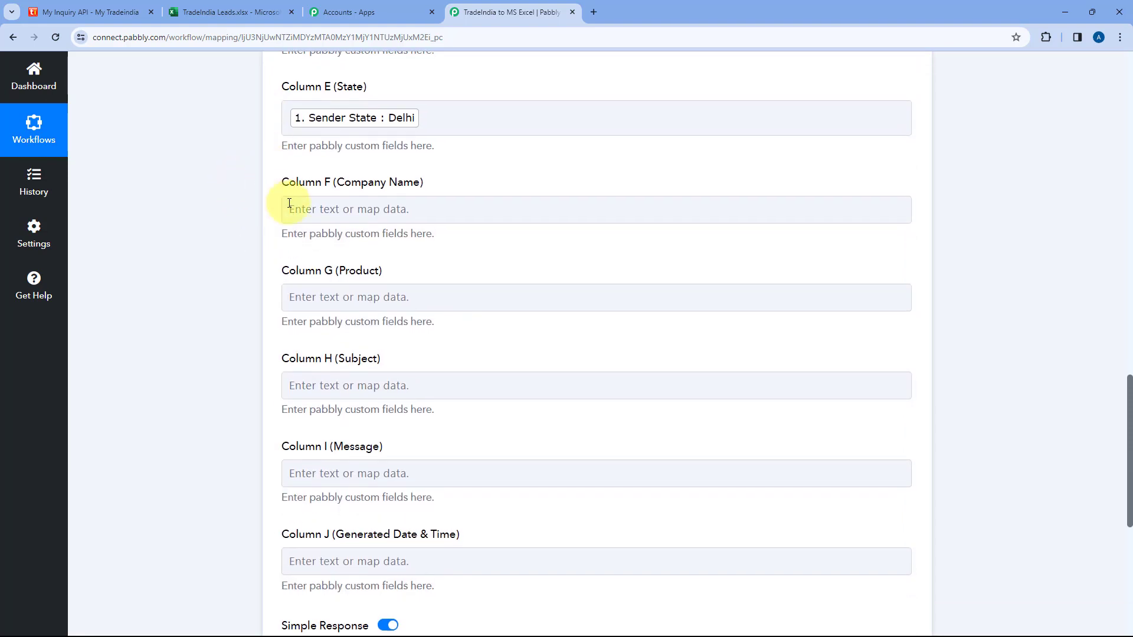
pyautogui.click(285, 210)
pyautogui.scroll(-2, 286, 218)
pyautogui.click(378, 204)
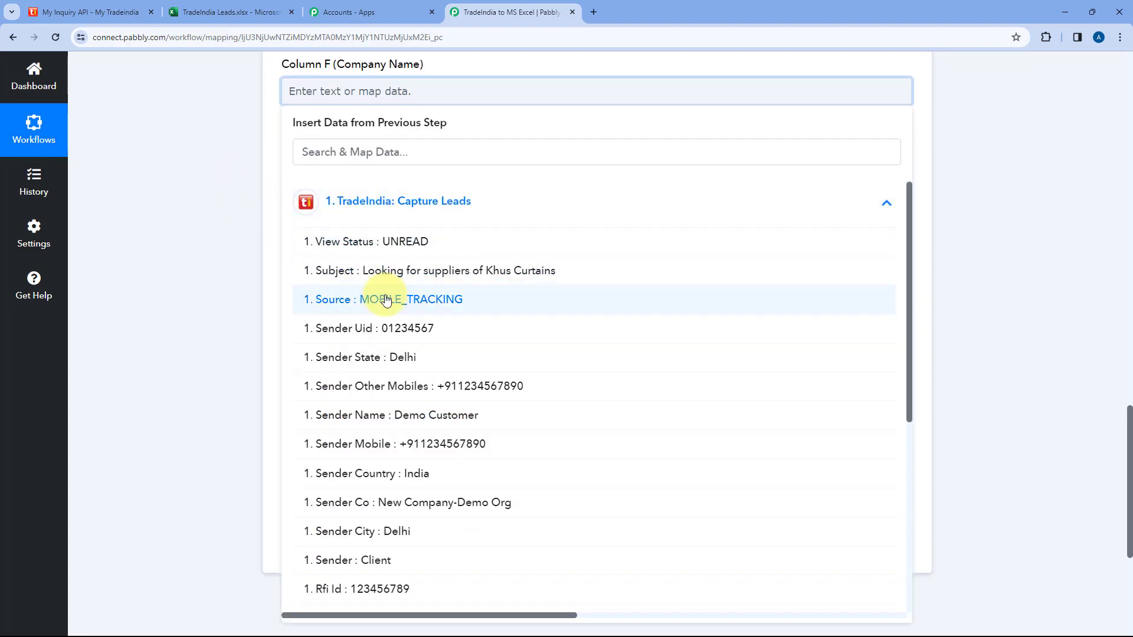
pyautogui.click(440, 506)
pyautogui.click(275, 127)
# Map Column G (Product) to Product Name from the TradeIndia Capture Leads data.
pyautogui.click(320, 187)
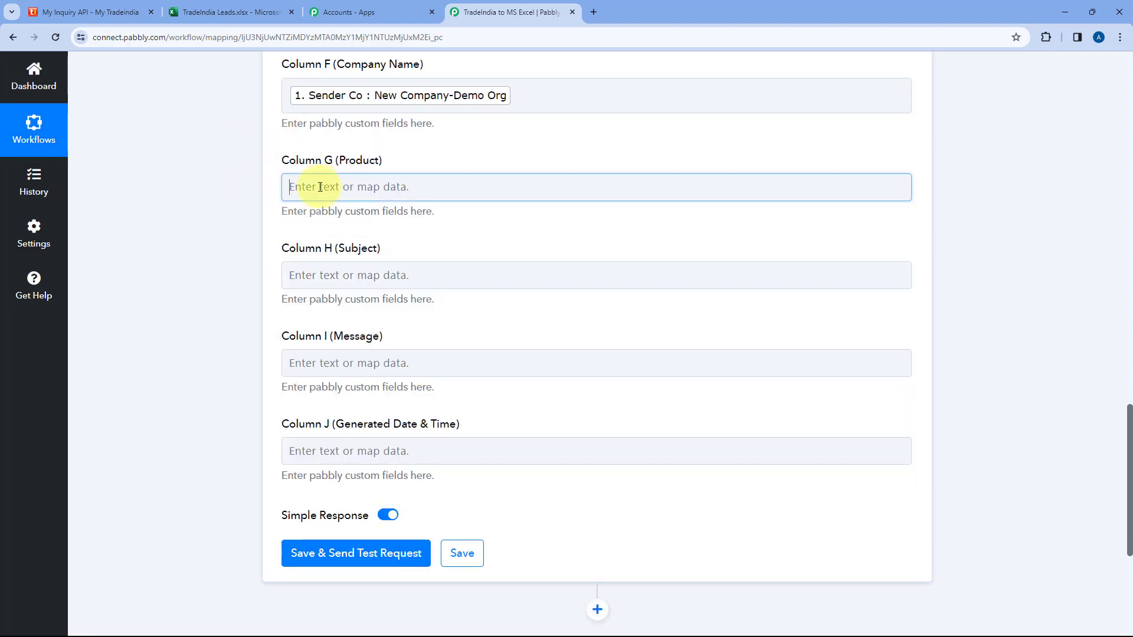
pyautogui.scroll(-2, 289, 213)
pyautogui.click(380, 181)
pyautogui.scroll(-2, 324, 383)
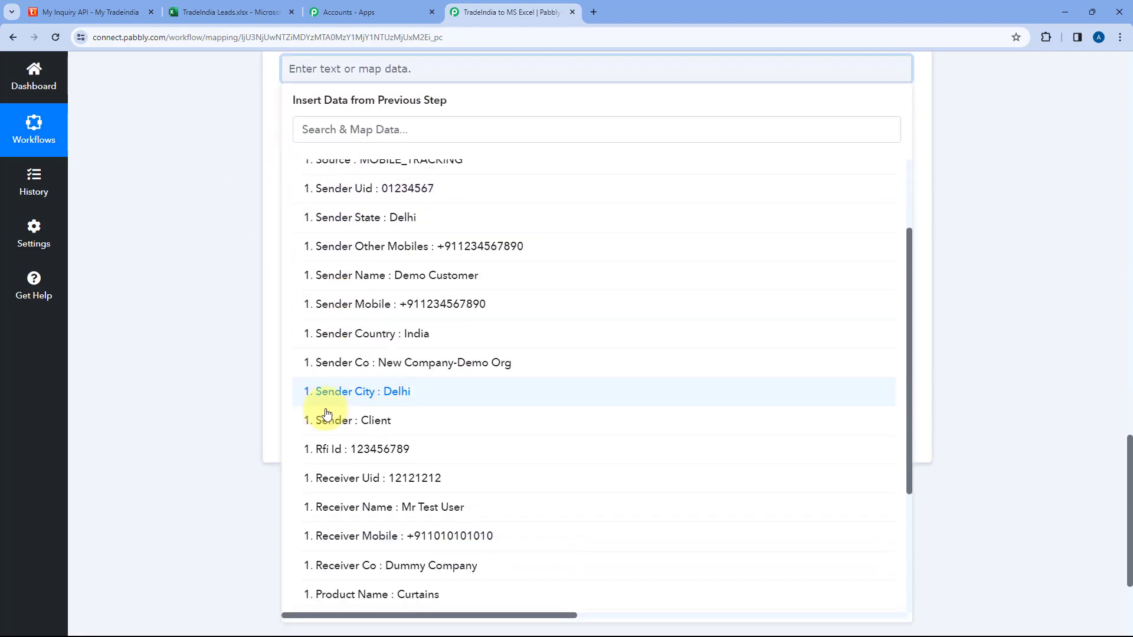
pyautogui.scroll(-2, 354, 425)
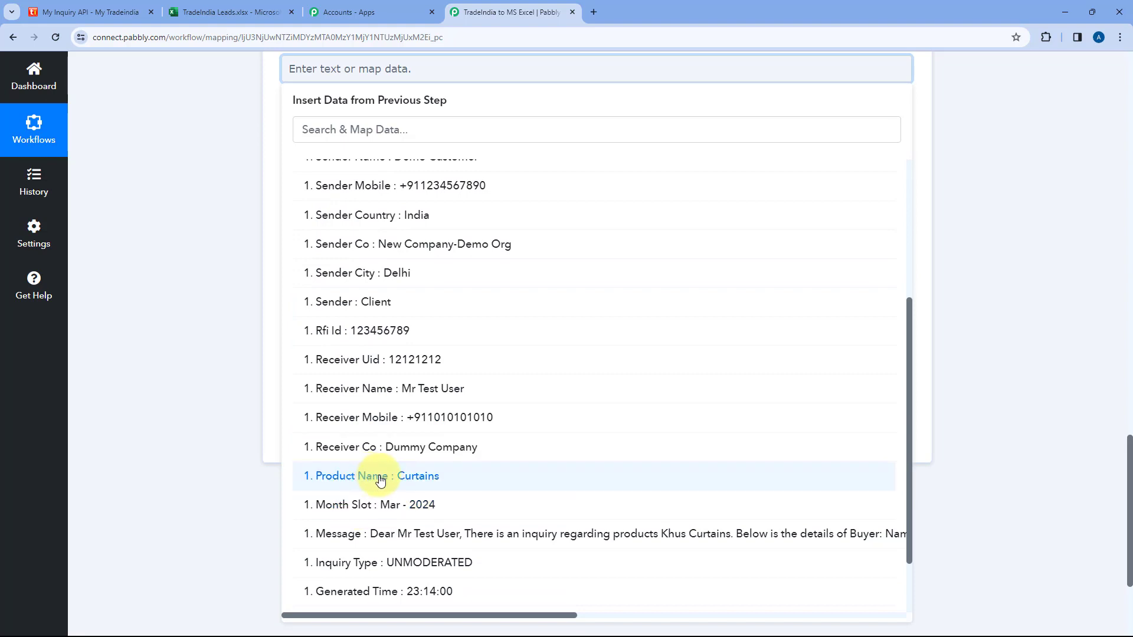
pyautogui.click(363, 479)
pyautogui.click(261, 115)
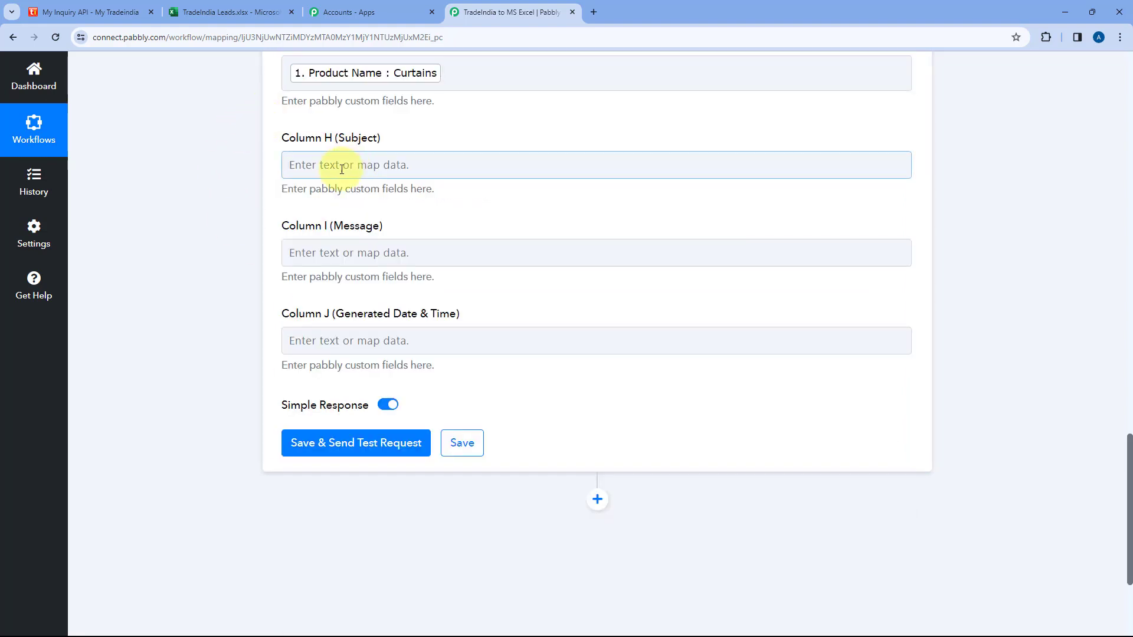
# Map Column H (Subject) to Subject from the TradeIndia Capture Leads data.
pyautogui.click(314, 158)
pyautogui.click(374, 282)
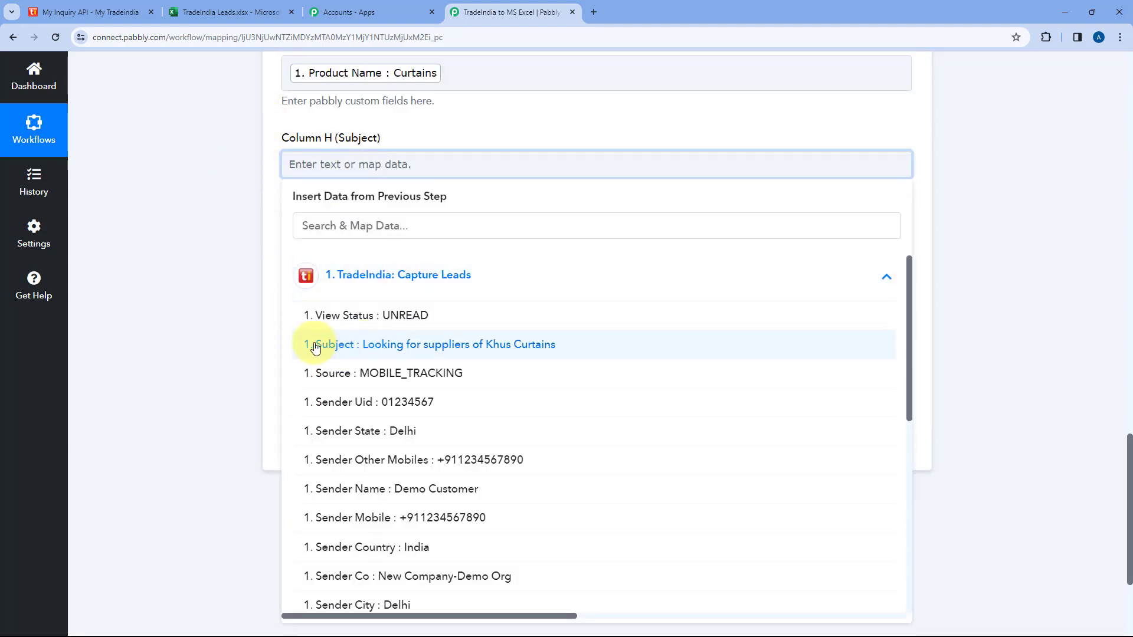
pyautogui.click(337, 347)
pyautogui.click(264, 178)
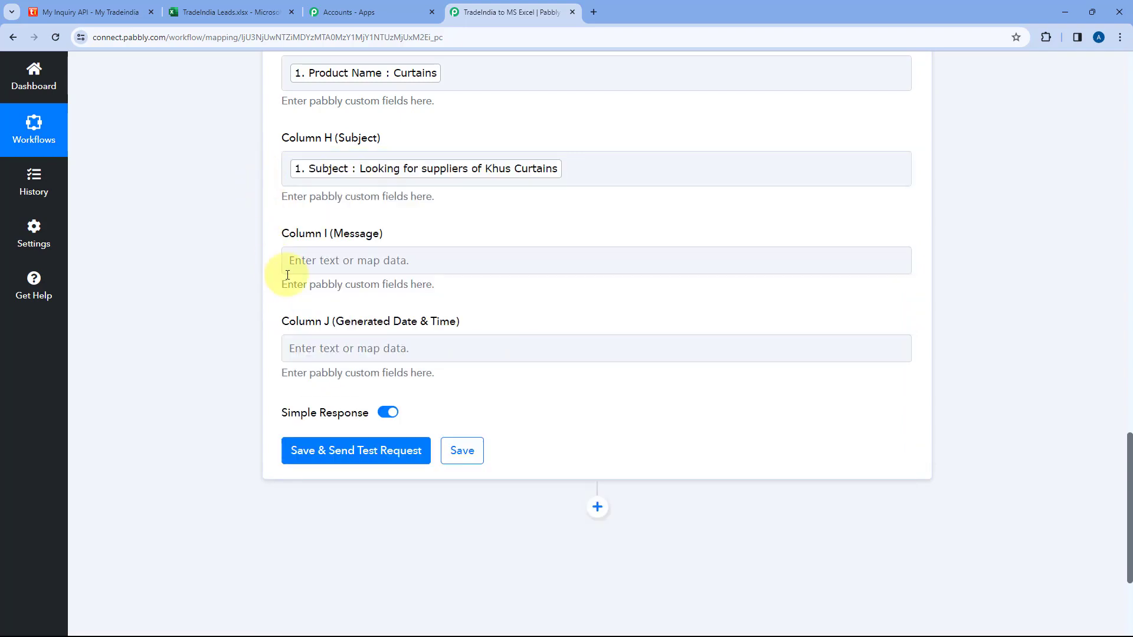
# Map Column I (Message) to Message from the TradeIndia Capture Leads data.
pyautogui.click(324, 259)
pyautogui.click(332, 372)
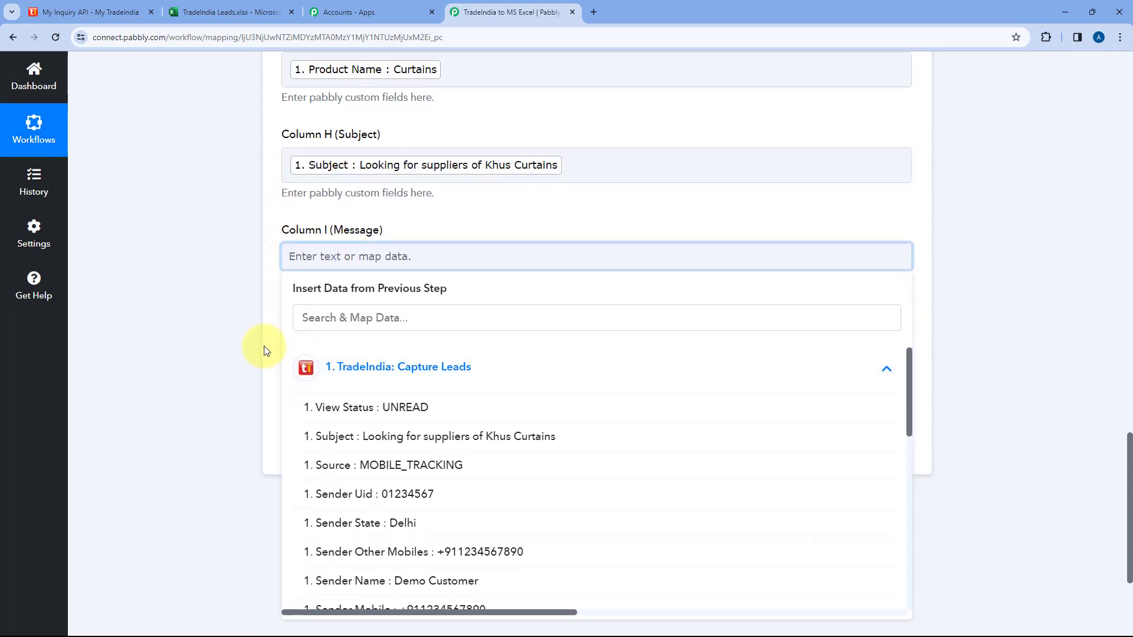
pyautogui.scroll(-8, 314, 384)
pyautogui.scroll(-1, 360, 419)
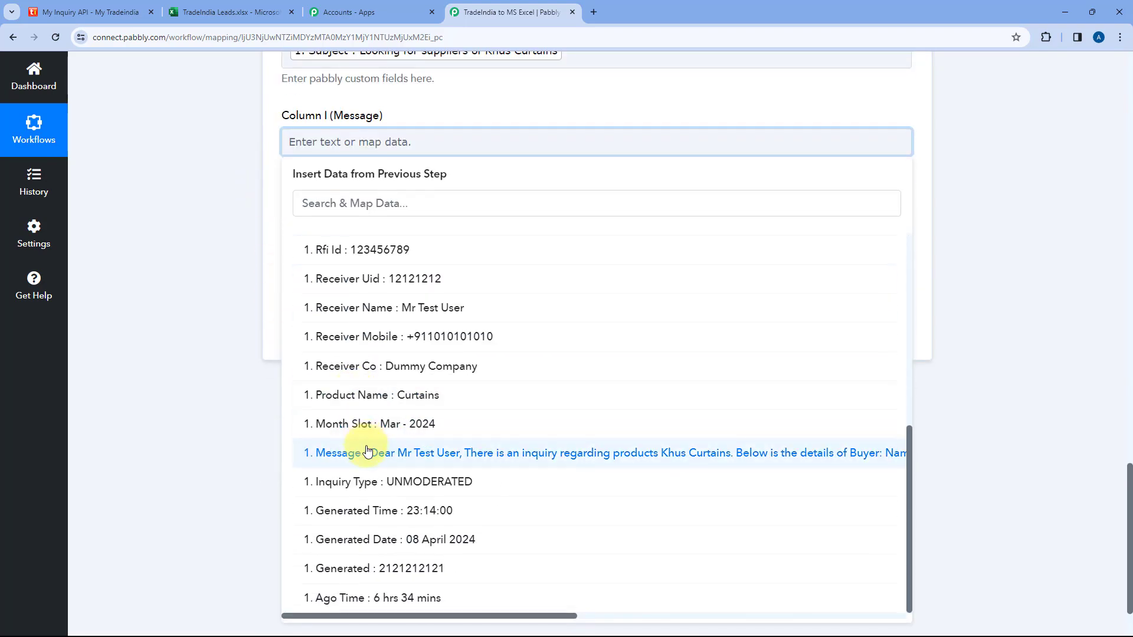
pyautogui.click(366, 452)
pyautogui.click(261, 156)
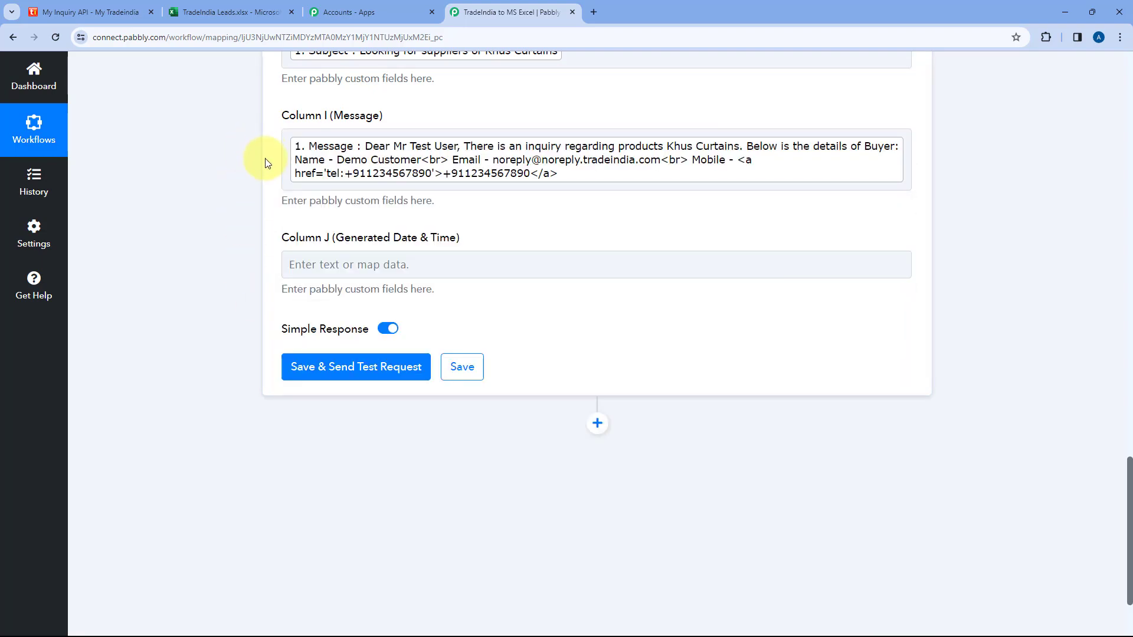
# Map Column J (Generated Date & Time) to Generated Date followed by Generated Time from the captured lead.
pyautogui.click(325, 264)
pyautogui.scroll(-1, 307, 277)
pyautogui.click(354, 316)
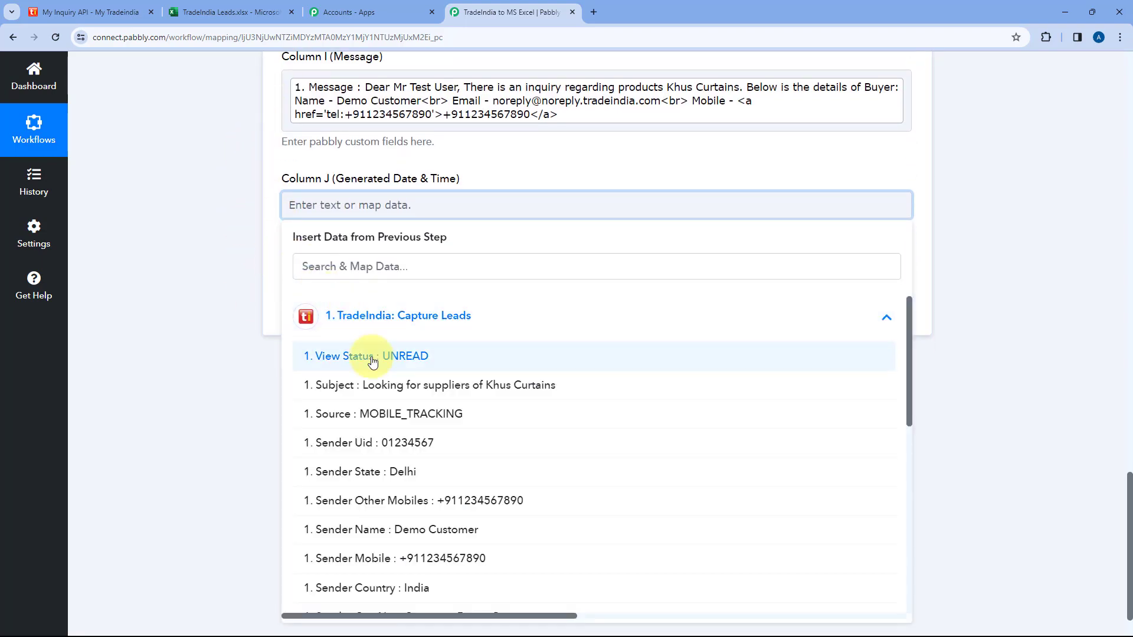
pyautogui.scroll(-5, 377, 362)
pyautogui.scroll(-5, 384, 362)
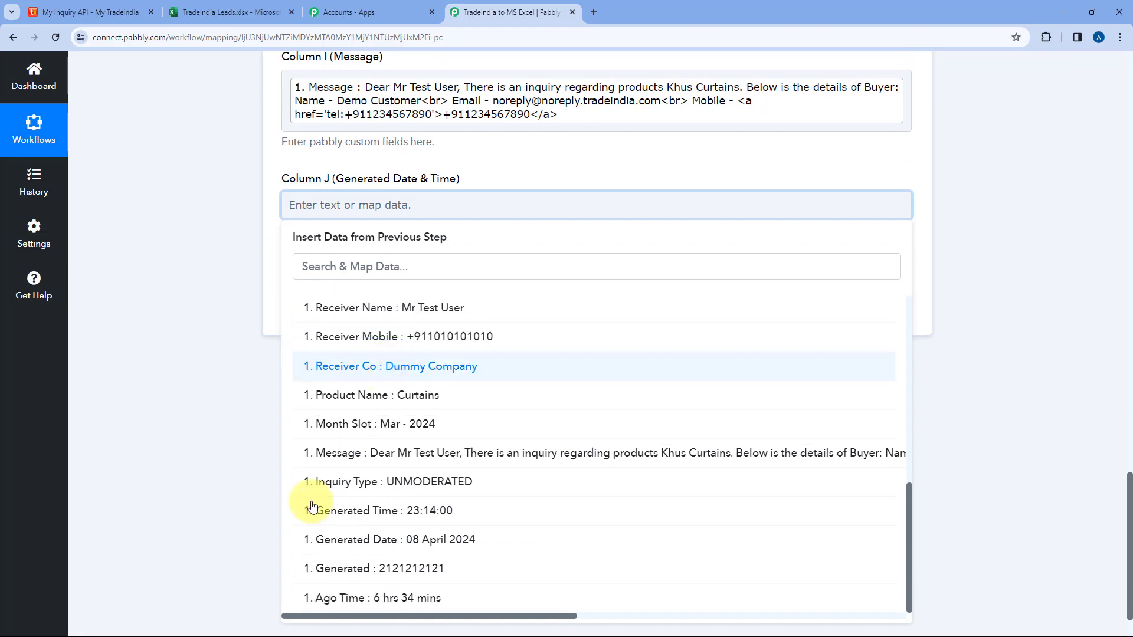
pyautogui.click(378, 544)
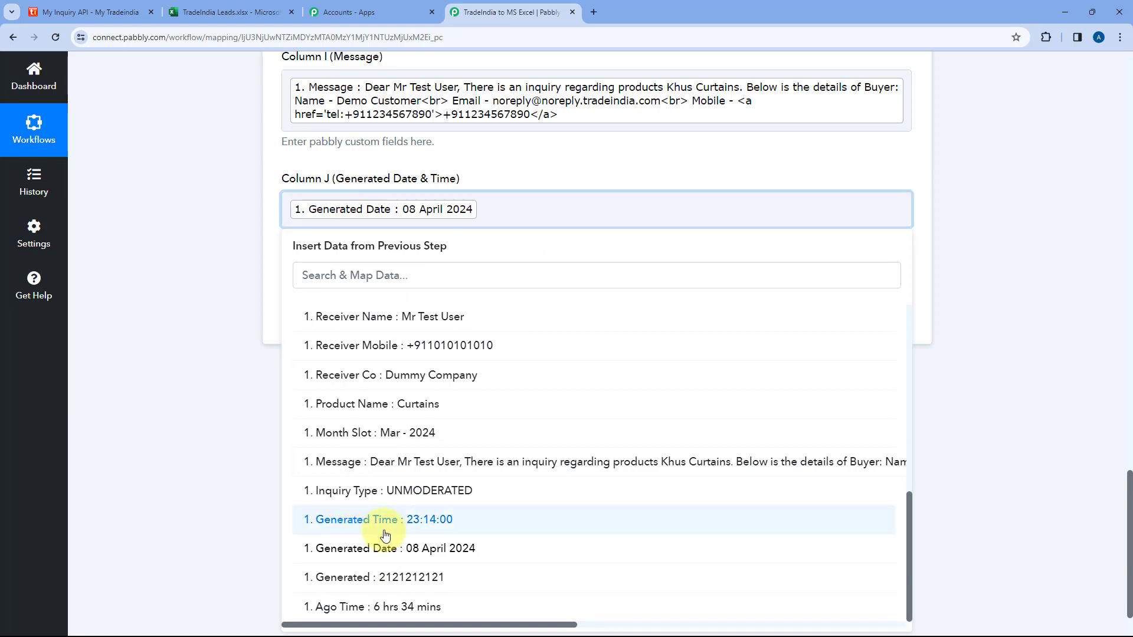
pyautogui.click(349, 523)
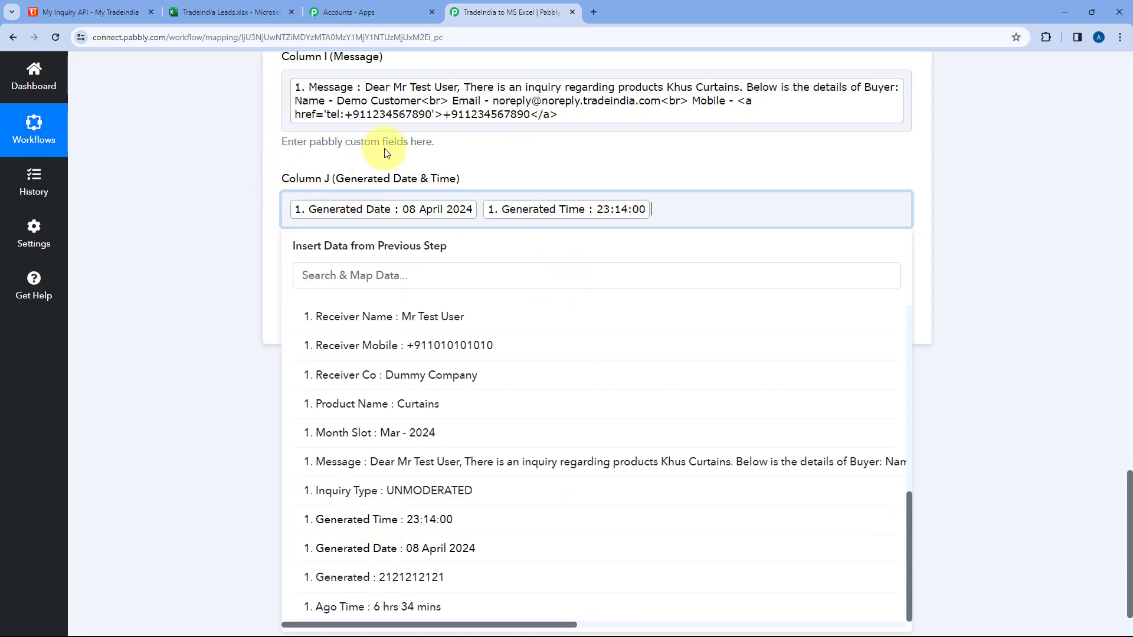
pyautogui.click(367, 164)
# Review the mappings for Columns A to J, then save the Excel action and send a test request.
pyautogui.scroll(8, 504, 207)
pyautogui.scroll(8, 508, 231)
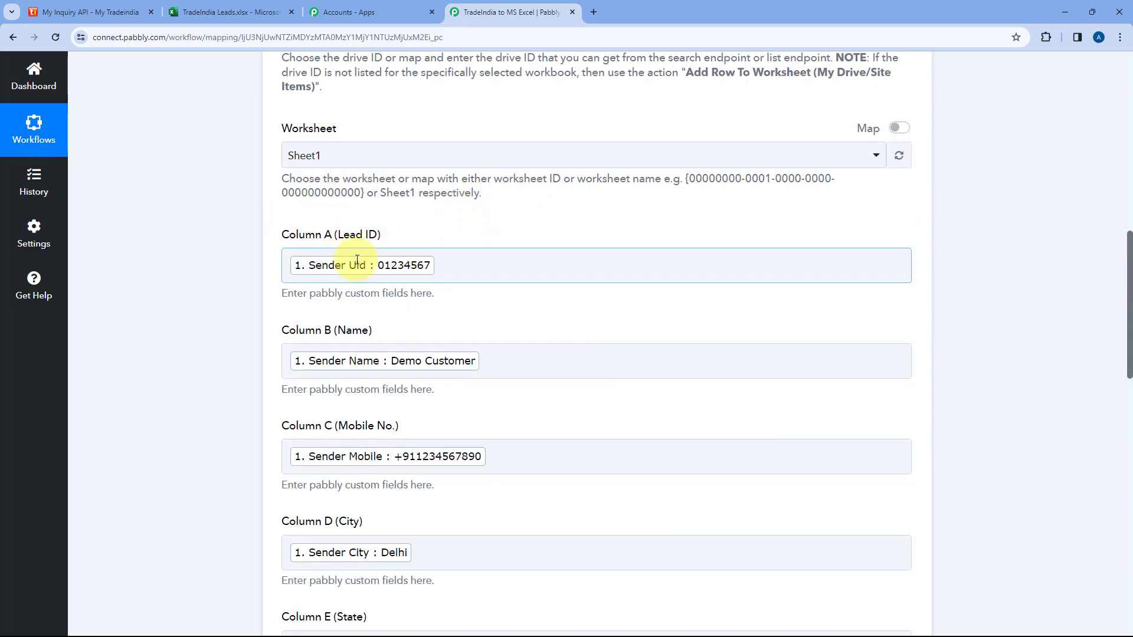
pyautogui.scroll(-3, 330, 266)
pyautogui.scroll(-2, 319, 248)
pyautogui.scroll(-3, 271, 286)
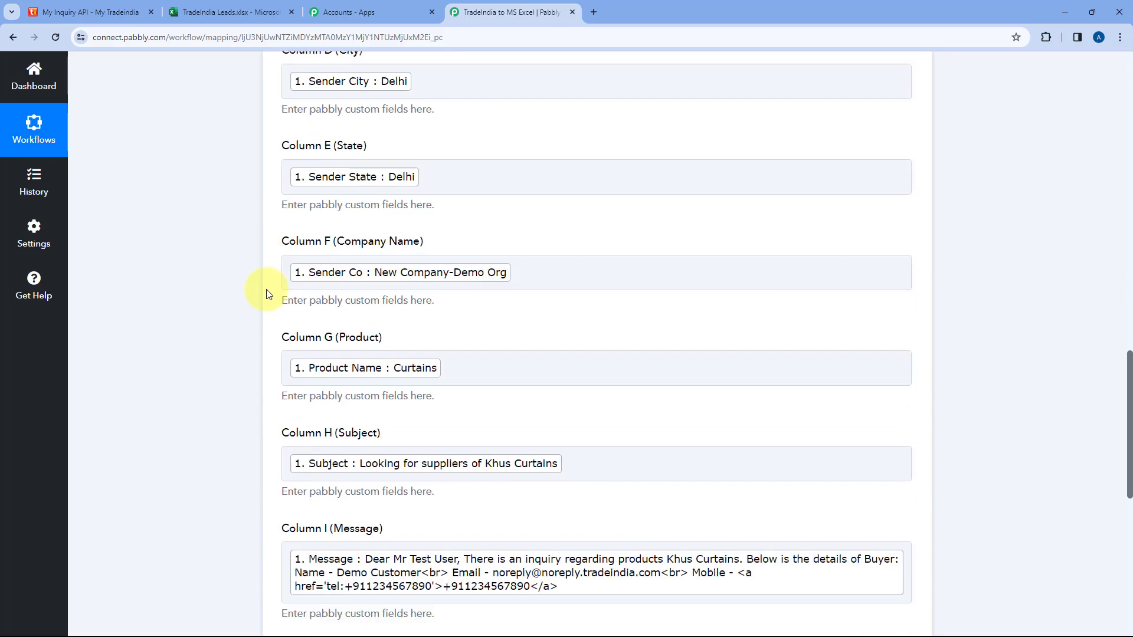
pyautogui.scroll(-7, 267, 293)
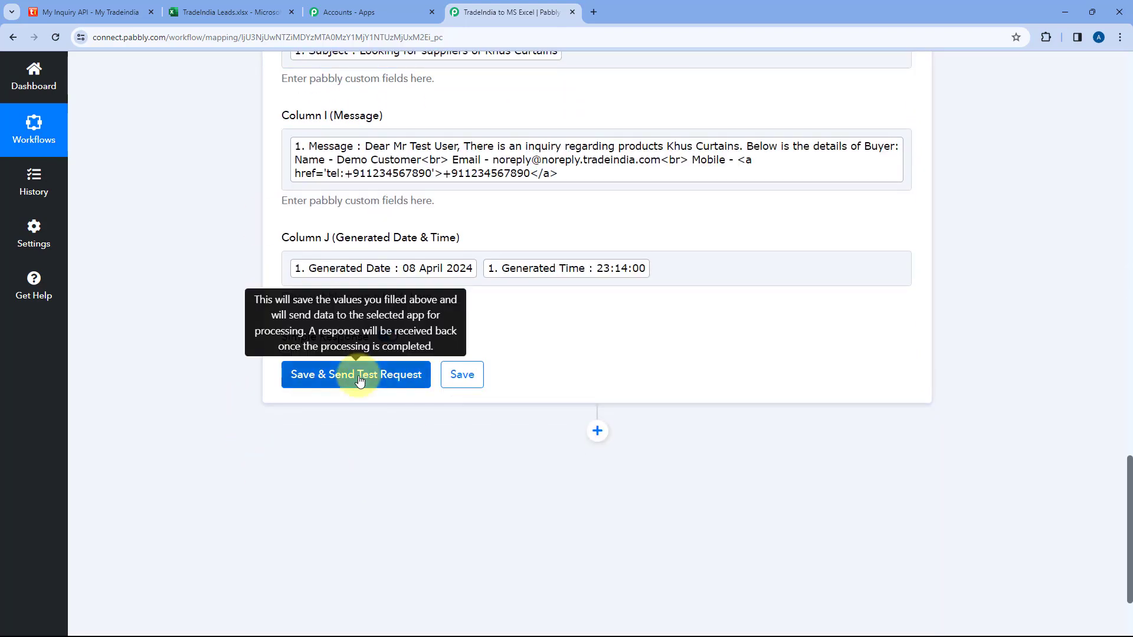
pyautogui.click(360, 381)
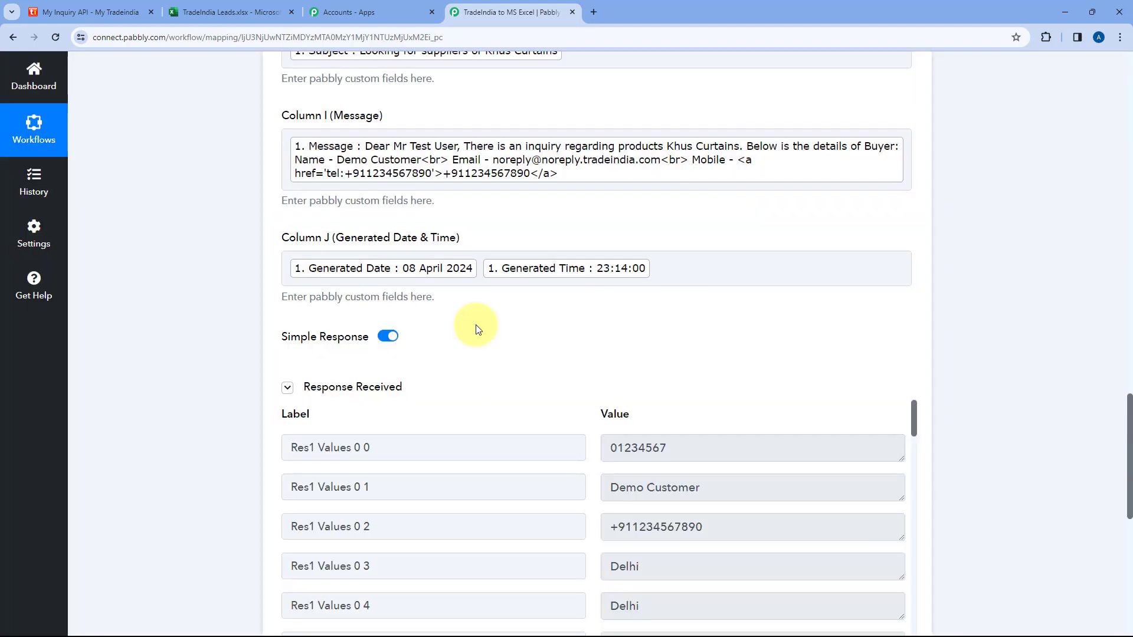
# Examine the response received from the Excel action and compare it with the mapped columns and worksheet settings.
pyautogui.scroll(-3, 511, 318)
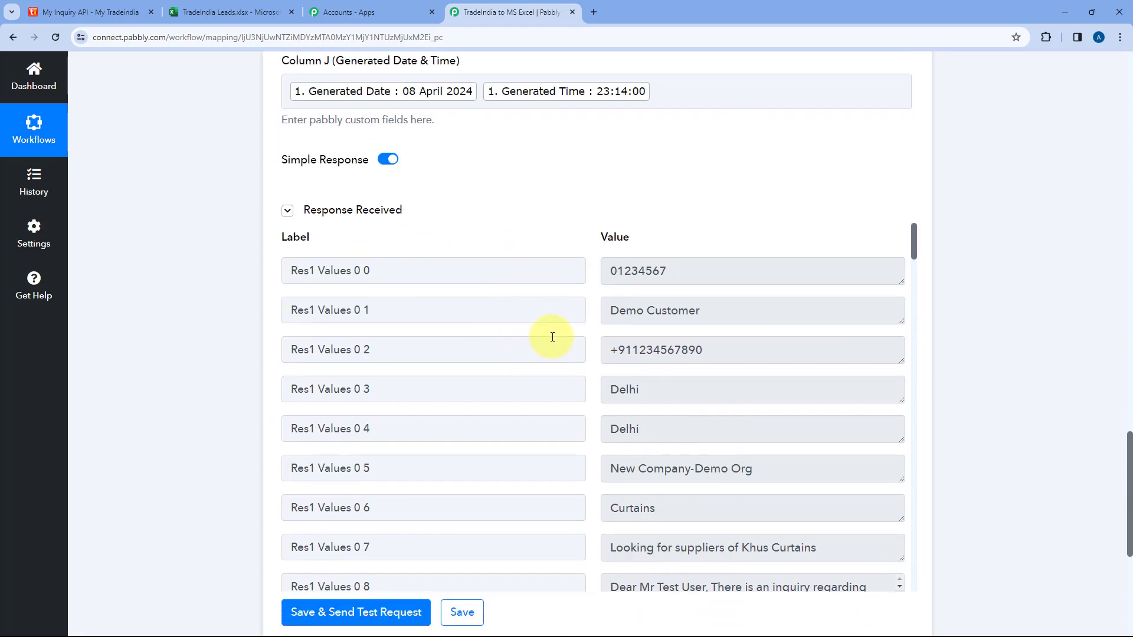
pyautogui.scroll(-5, 553, 337)
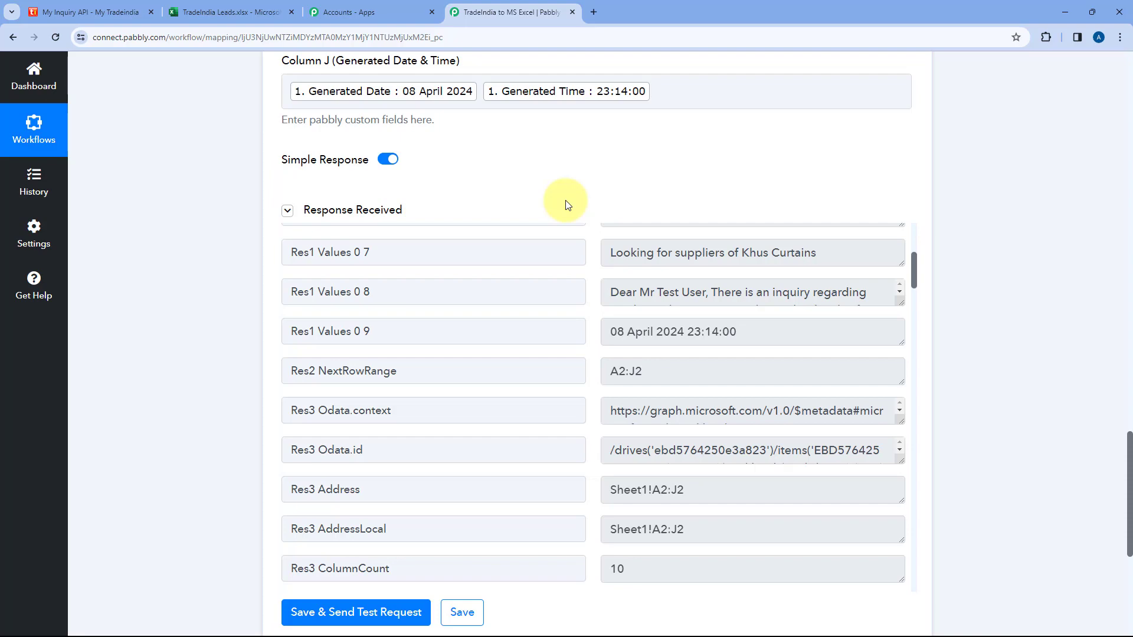
pyautogui.scroll(10, 565, 205)
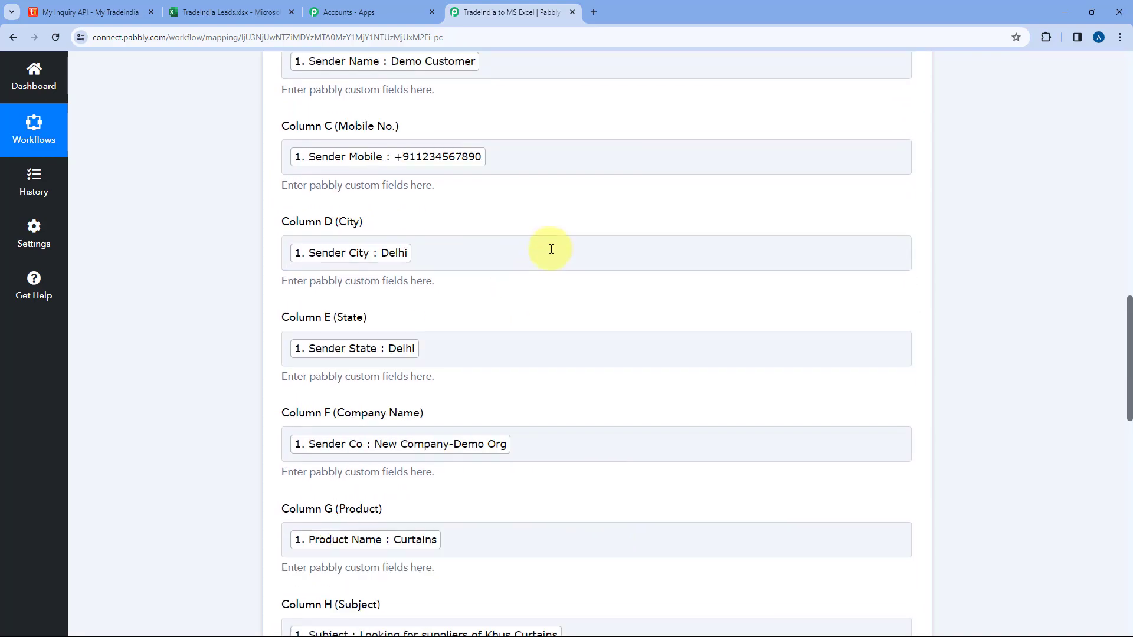
pyautogui.scroll(2, 531, 242)
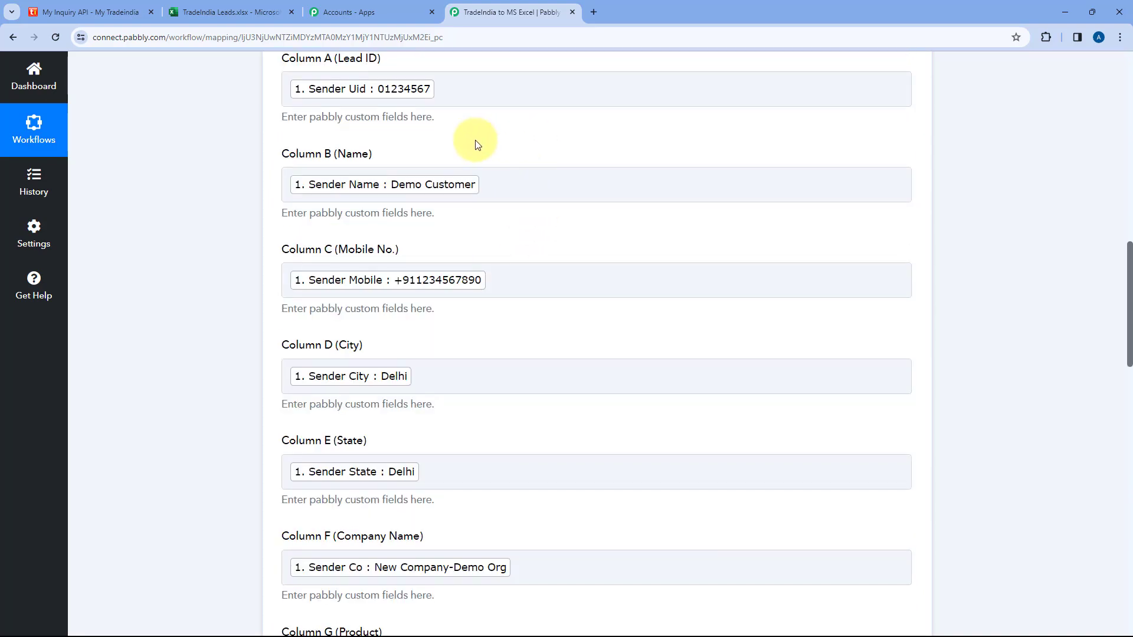
pyautogui.scroll(3, 463, 142)
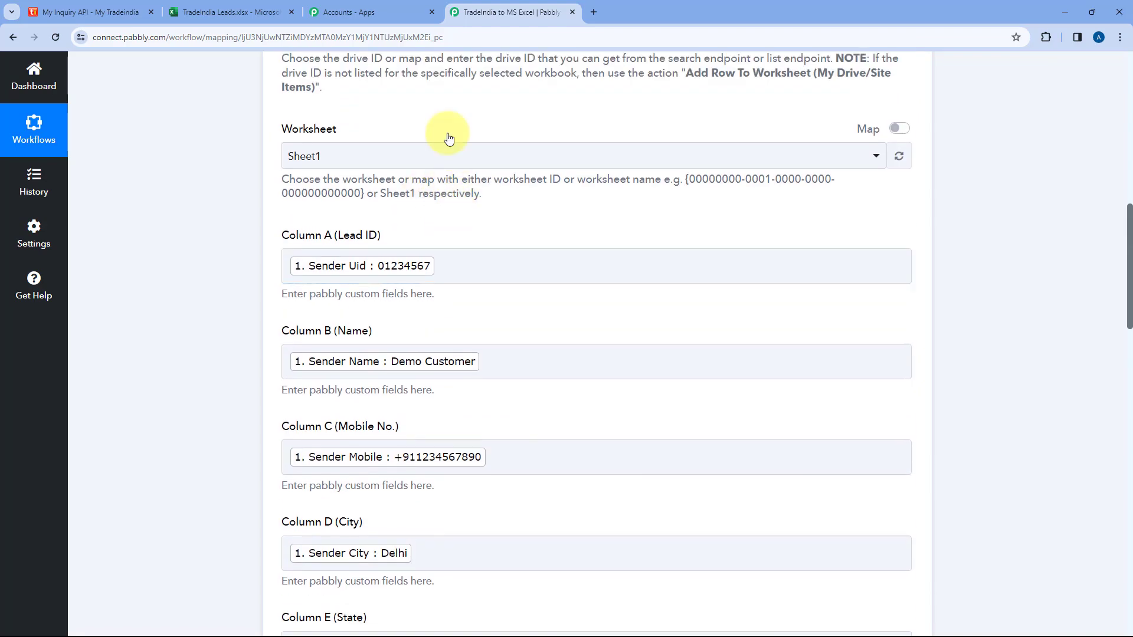
pyautogui.scroll(2, 437, 153)
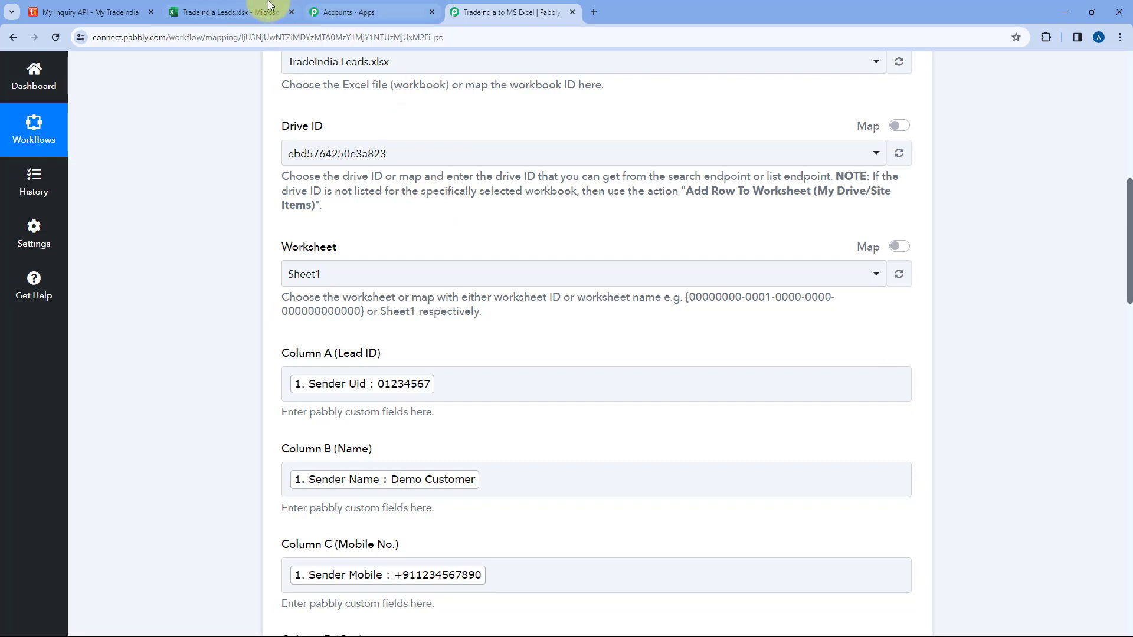
# Switch to the TradeIndia Leads workbook in Excel, reload it, and check row 2 from Lead ID through Company Name.
pyautogui.click(254, 11)
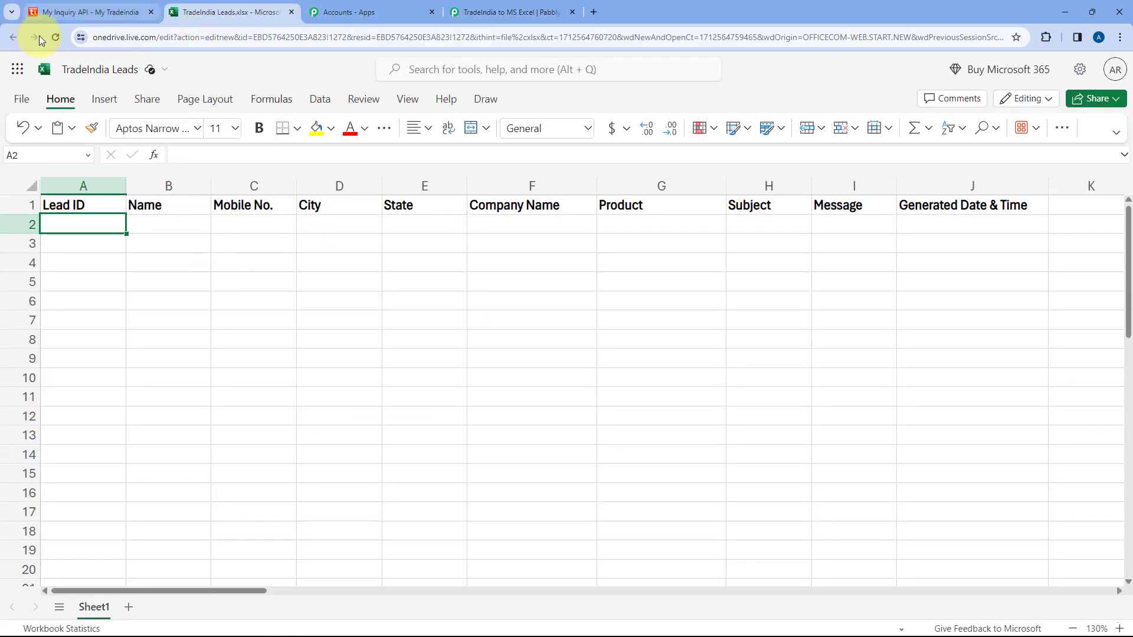
pyautogui.click(55, 36)
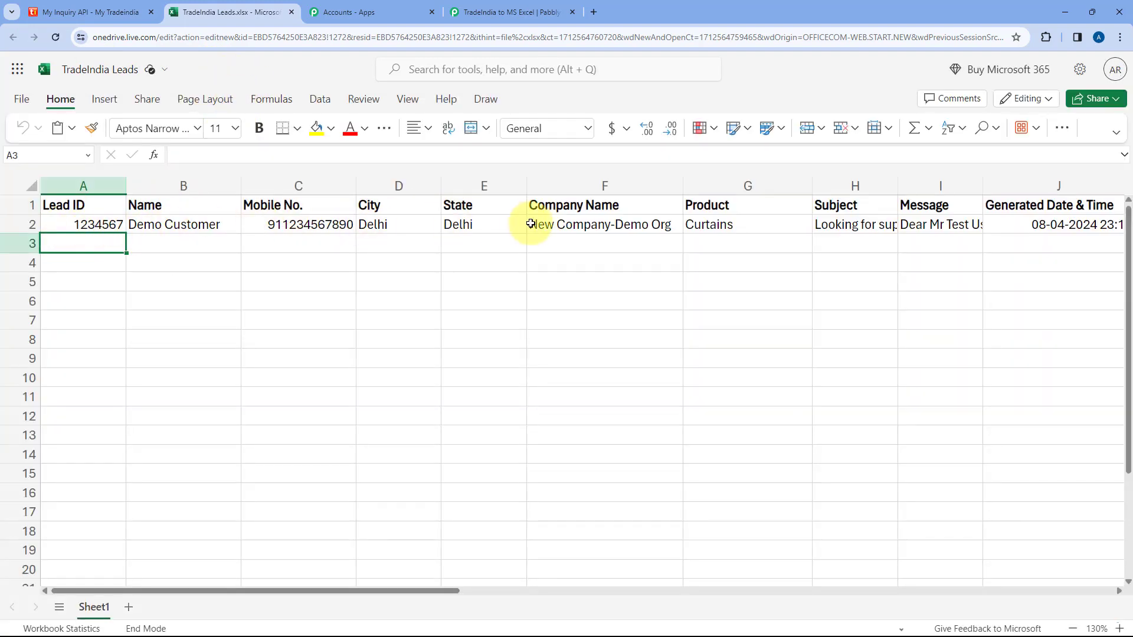
pyautogui.click(97, 225)
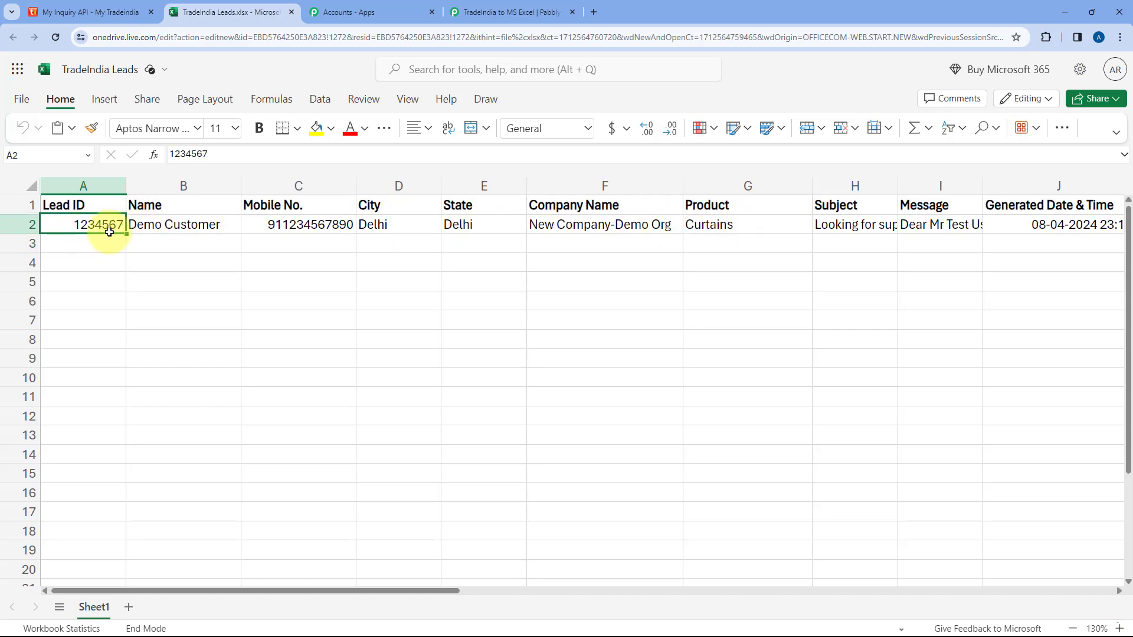
pyautogui.click(182, 229)
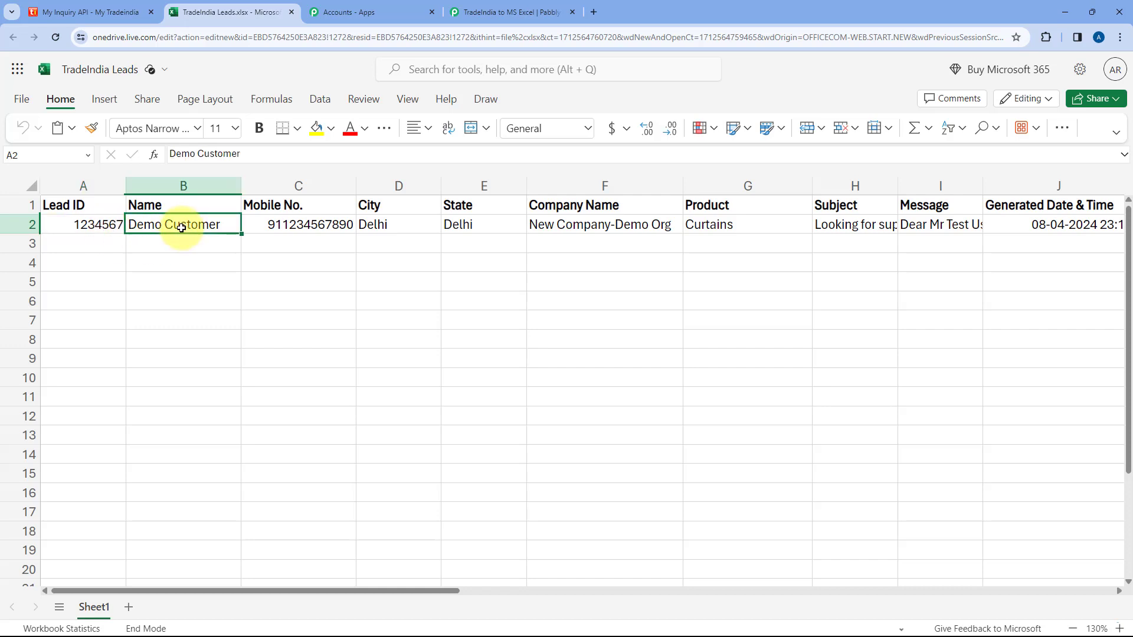
pyautogui.click(309, 228)
pyautogui.click(372, 225)
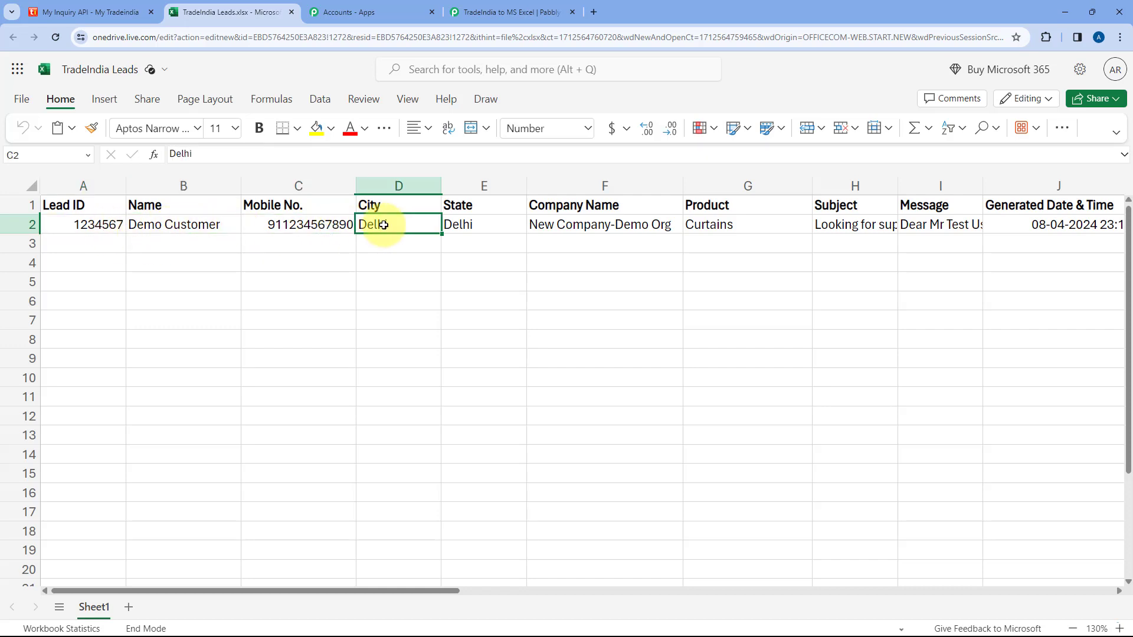
pyautogui.click(484, 225)
pyautogui.click(583, 225)
pyautogui.hscroll(2, 678, 225)
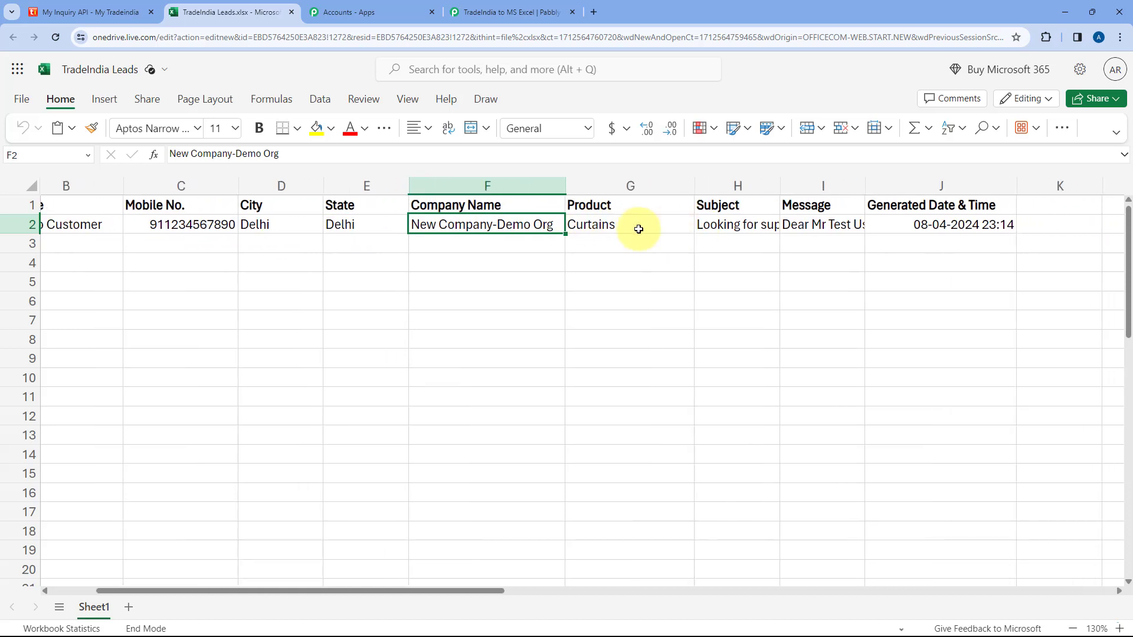
# Check the Product, Subject, Message and Generated Date & Time cells in row 2 of Sheet1.
pyautogui.click(639, 226)
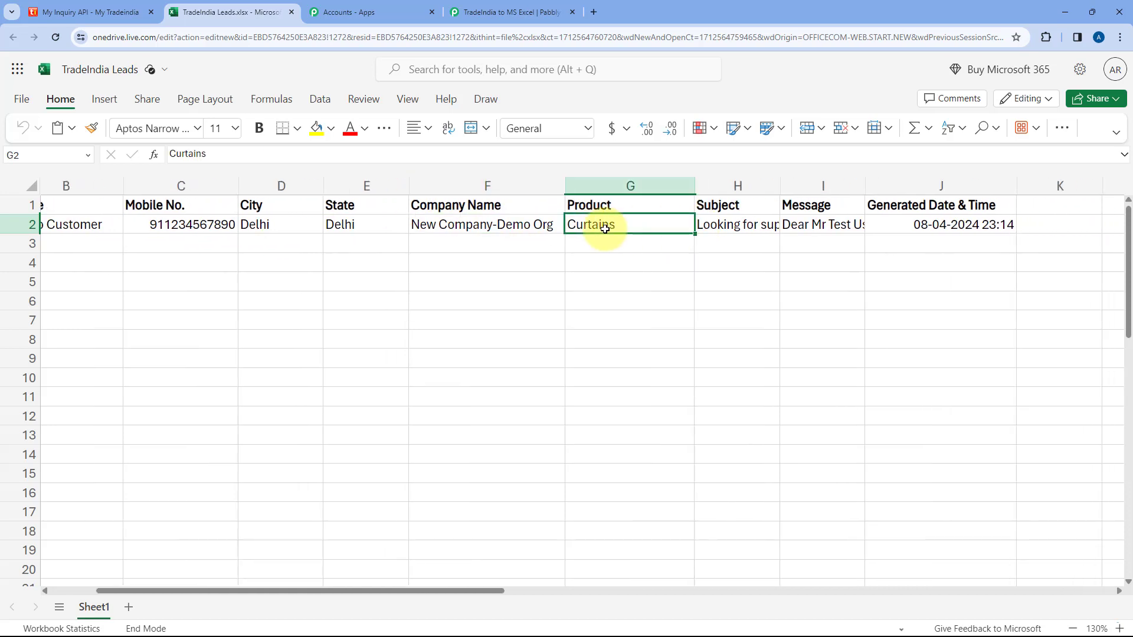
pyautogui.doubleClick(751, 228)
pyautogui.click(814, 248)
pyautogui.doubleClick(814, 226)
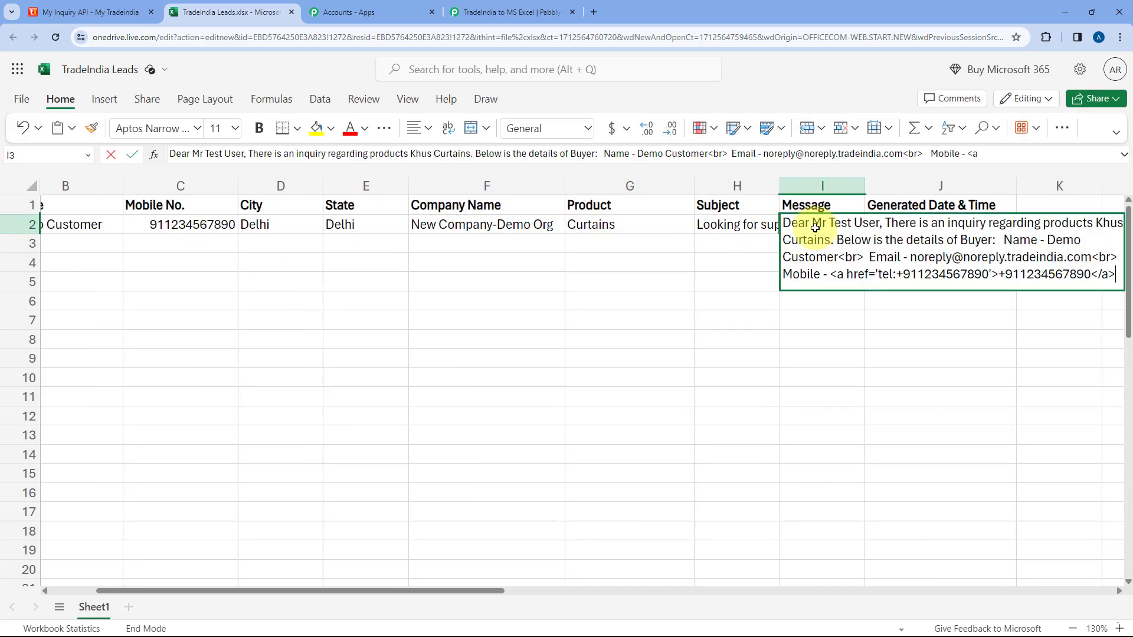
pyautogui.click(770, 245)
pyautogui.click(915, 227)
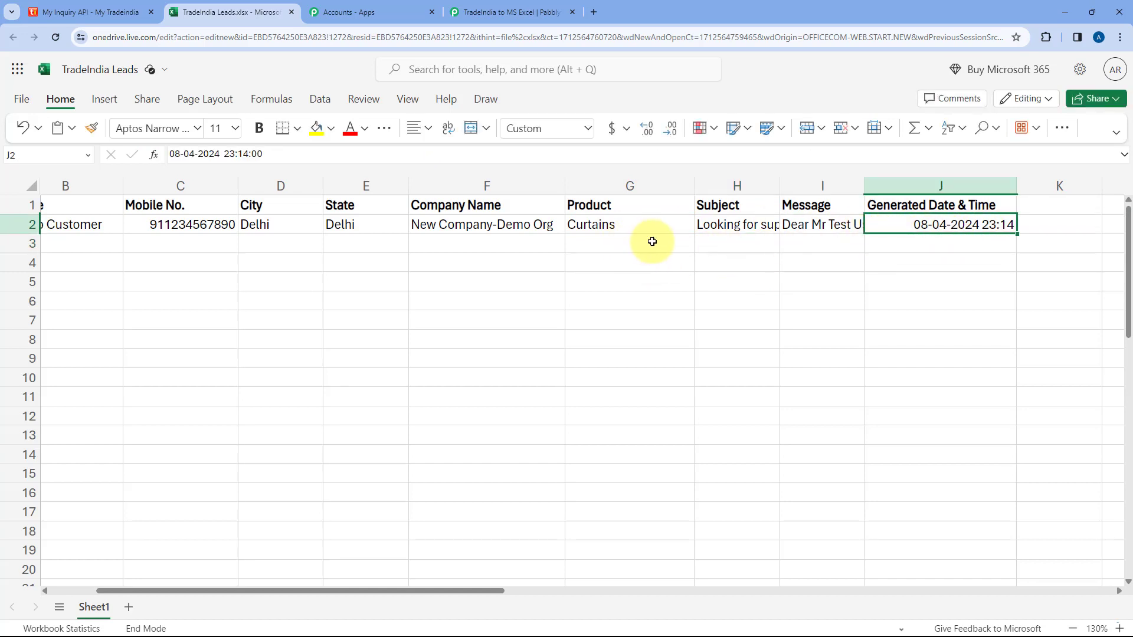
pyautogui.hscroll(-3, 652, 239)
pyautogui.click(110, 242)
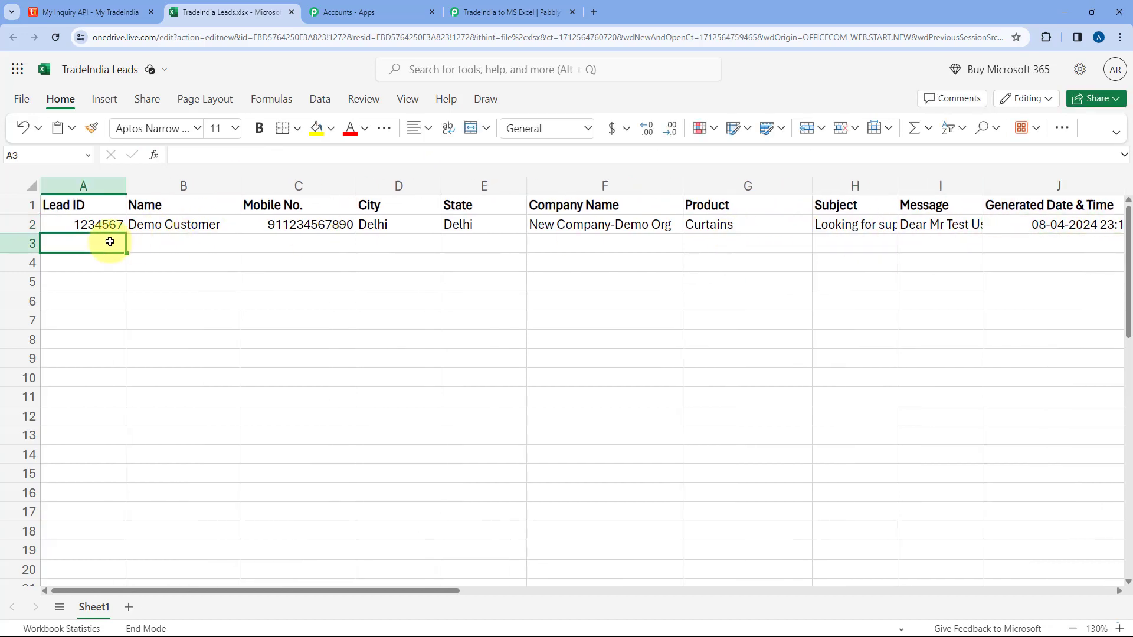
# Return to the TradeIndia to MS Excel workflow in Pabbly Connect and check how often the trigger looks for new data.
pyautogui.click(508, 12)
pyautogui.scroll(5, 525, 209)
pyautogui.scroll(7, 525, 208)
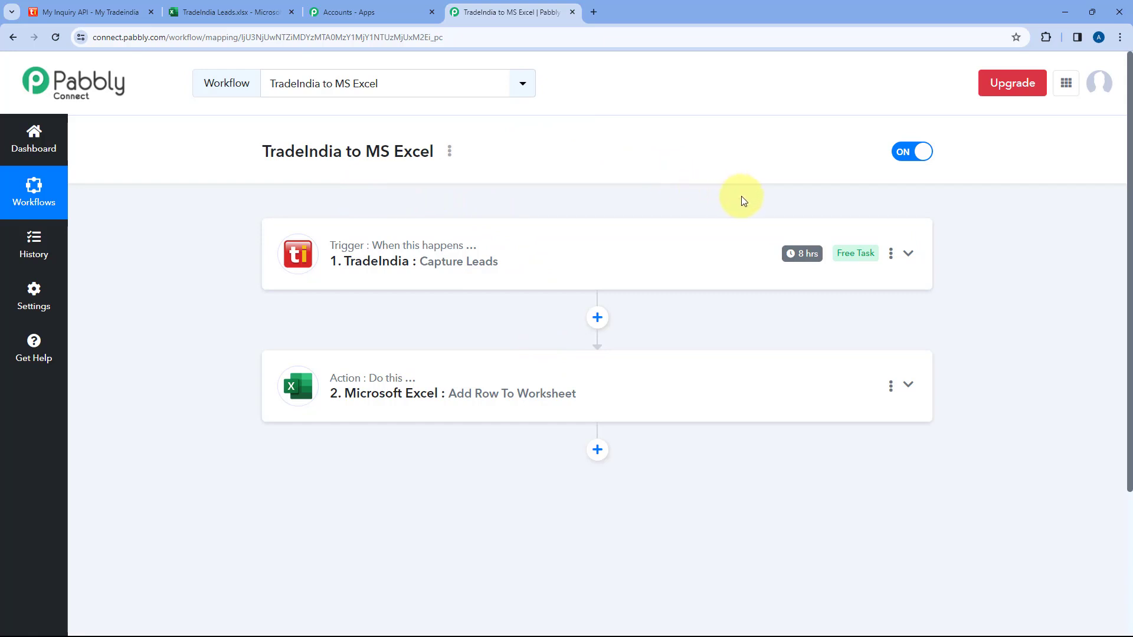
pyautogui.moveTo(802, 265)
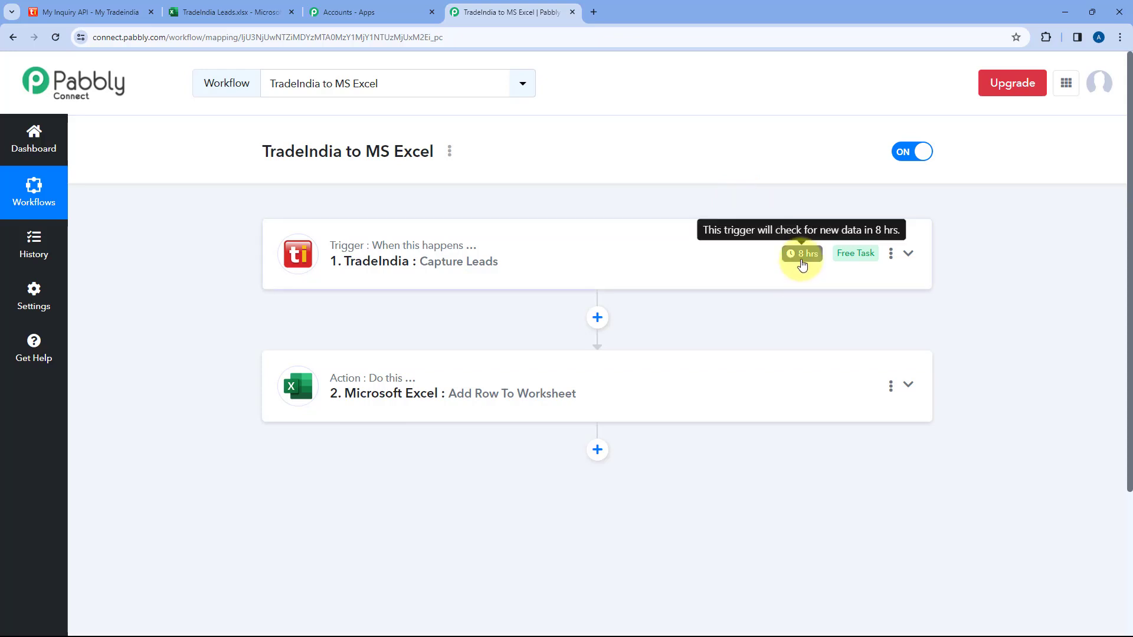